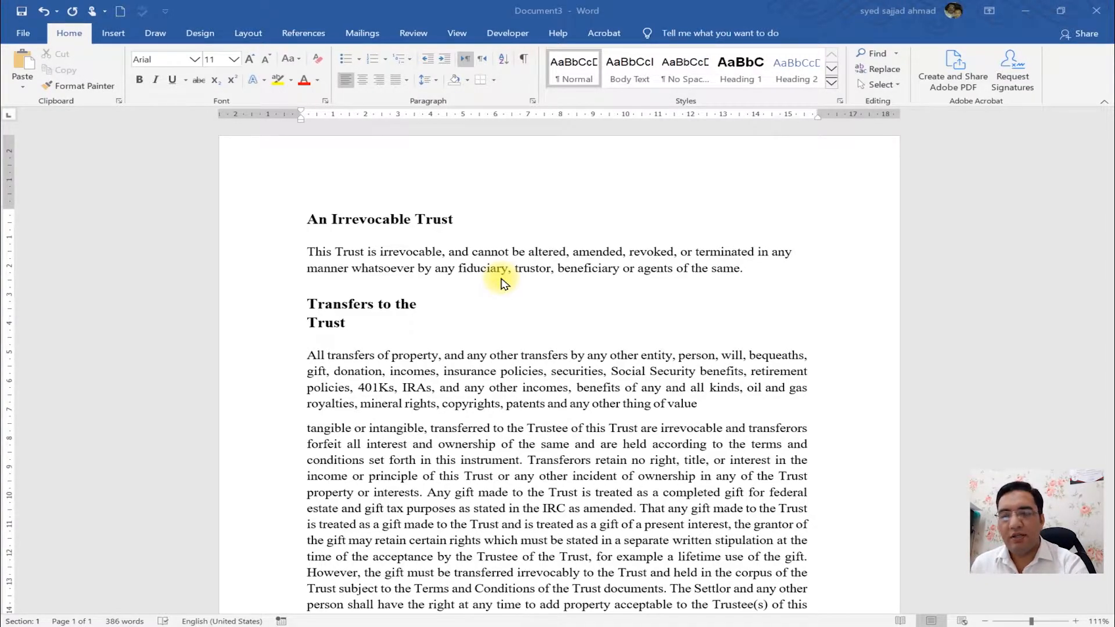
# - Open the Page Setup dialog and review the current margin values before closing it
pyautogui.doubleClick(289, 120)
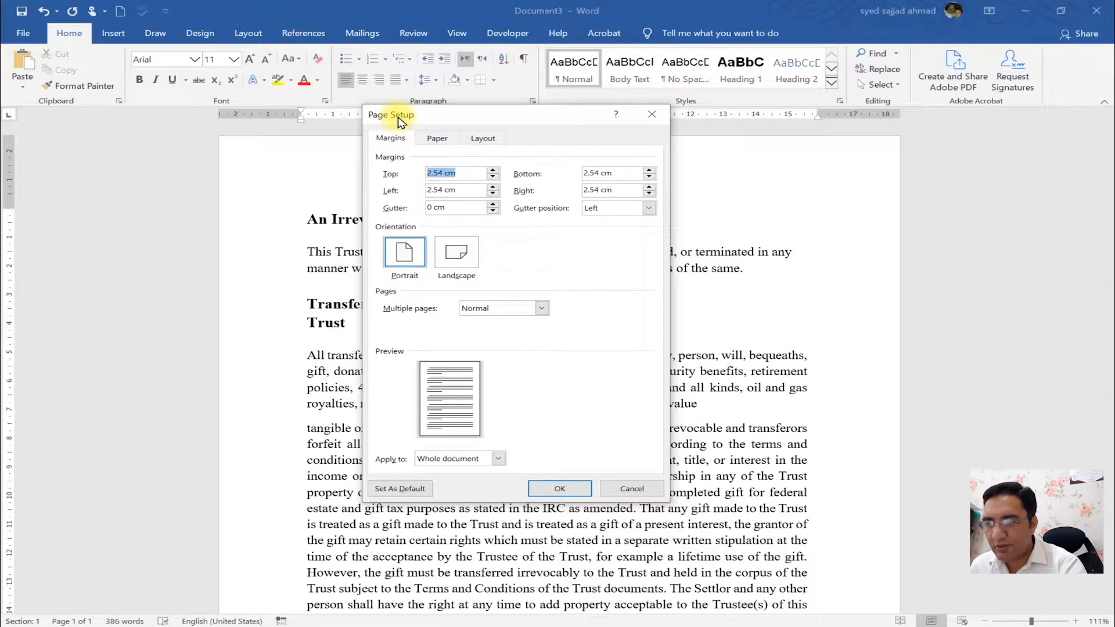
pyautogui.click(456, 173)
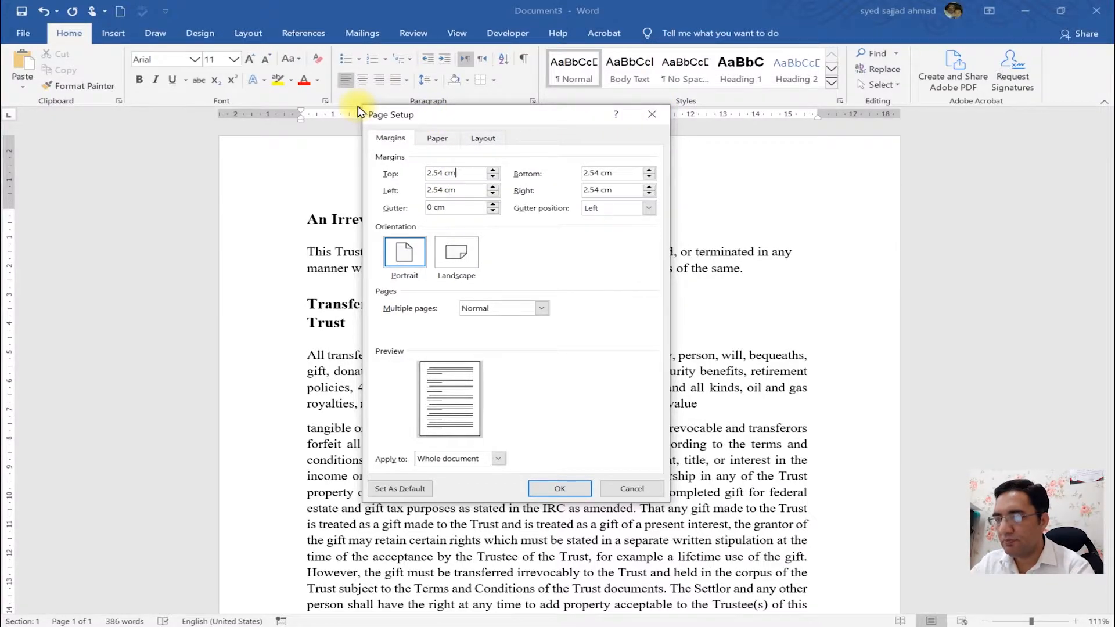
pyautogui.hotkey('ctrl', '1')
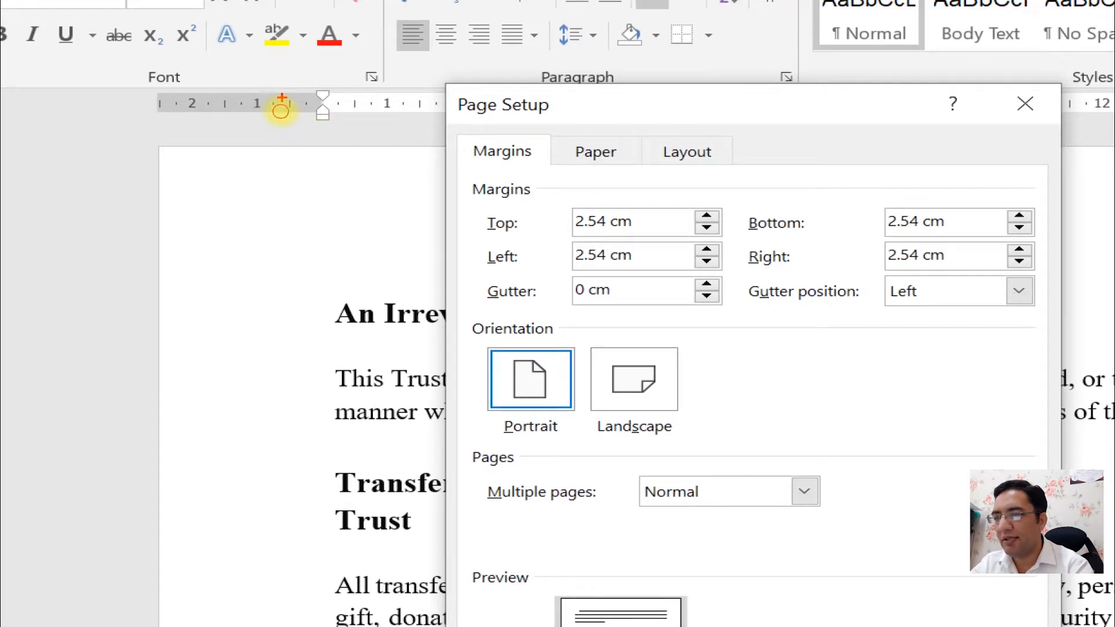
pyautogui.moveTo(282, 97); pyautogui.dragTo(369, 1)
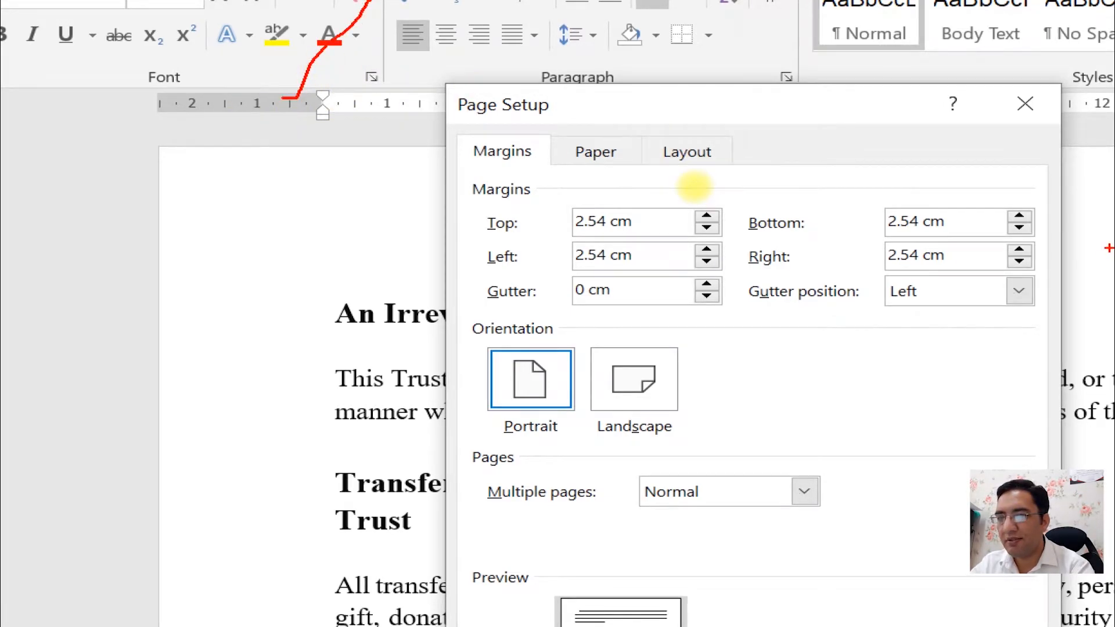
pyautogui.hotkey('ctrl', '1')
pyautogui.hotkey('ctrl', '1')
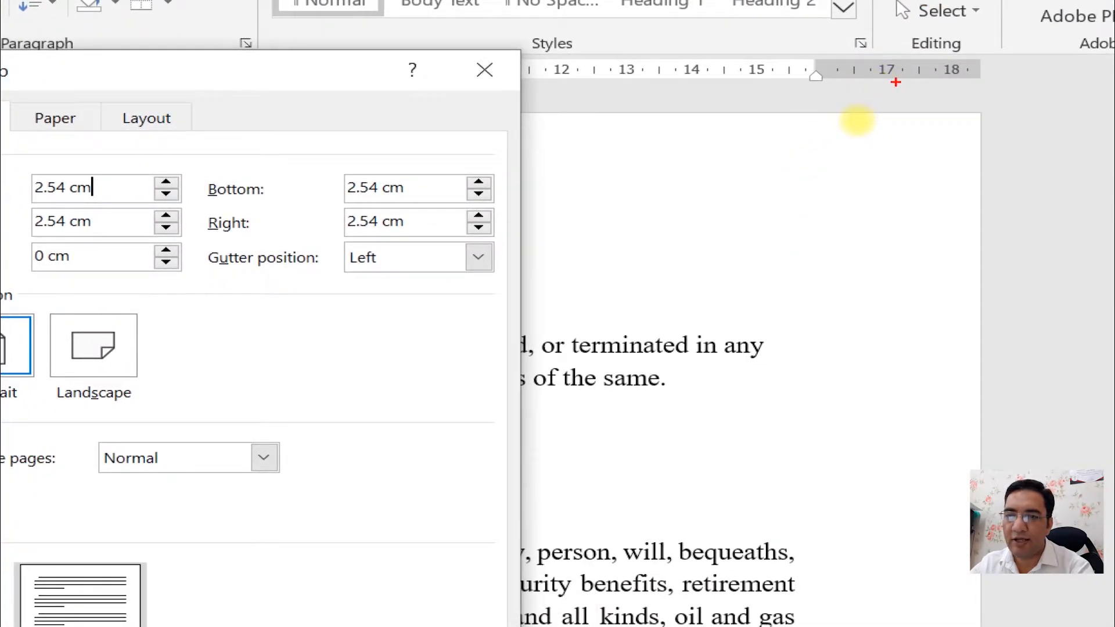
pyautogui.moveTo(887, 69); pyautogui.dragTo(1107, 3)
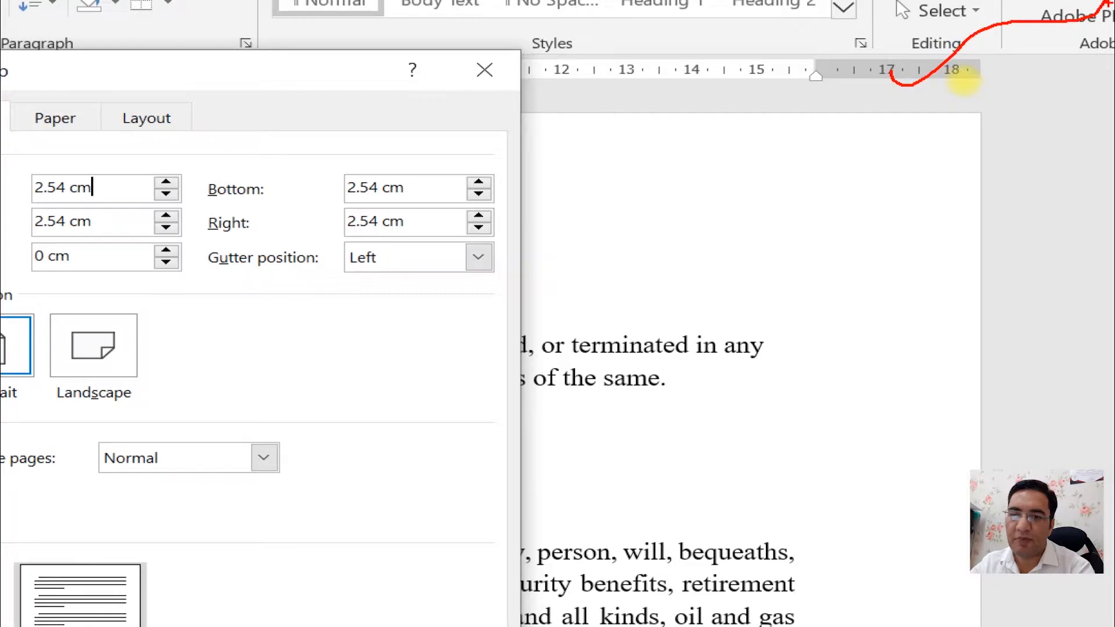
pyautogui.press('Escape')
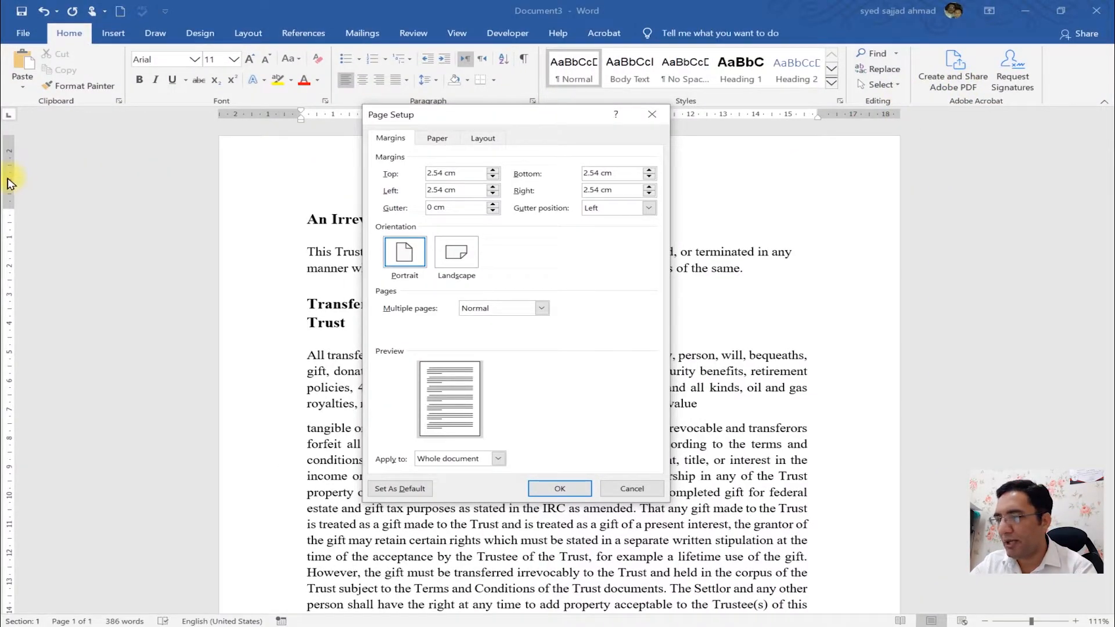
pyautogui.hotkey('ctrl', '1')
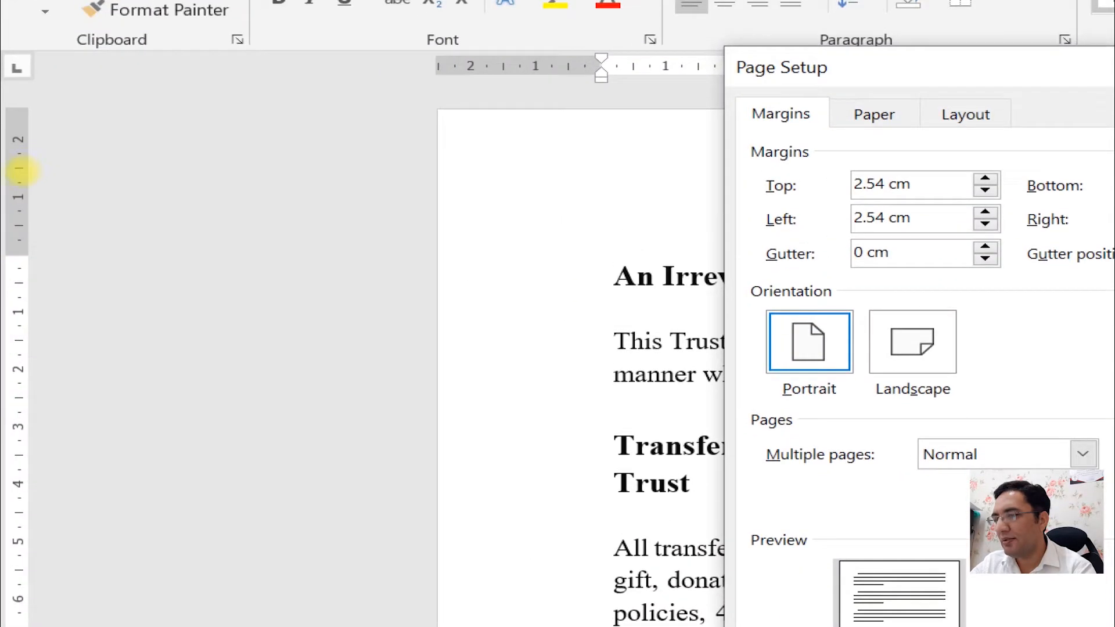
pyautogui.moveTo(13, 189); pyautogui.dragTo(77, 139)
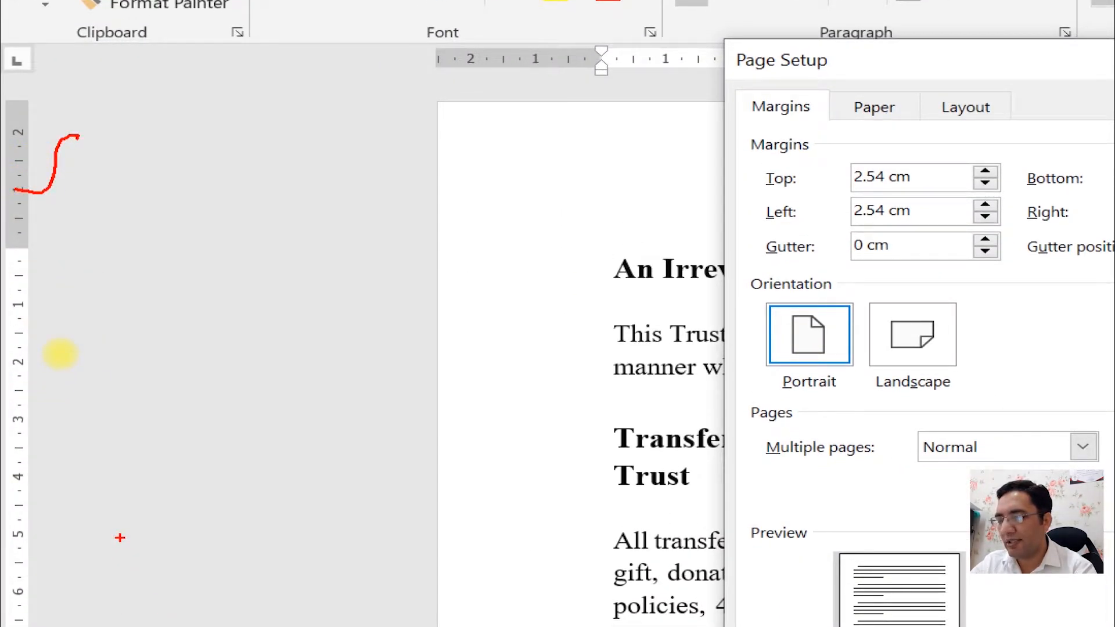
pyautogui.hotkey('ctrl', '1')
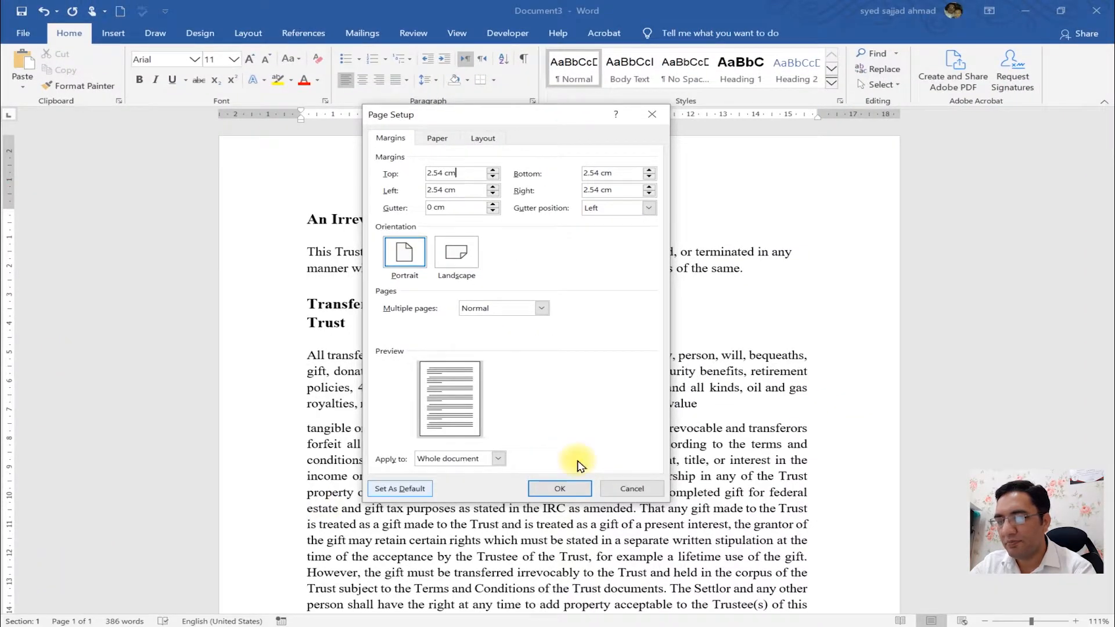
pyautogui.press('Escape')
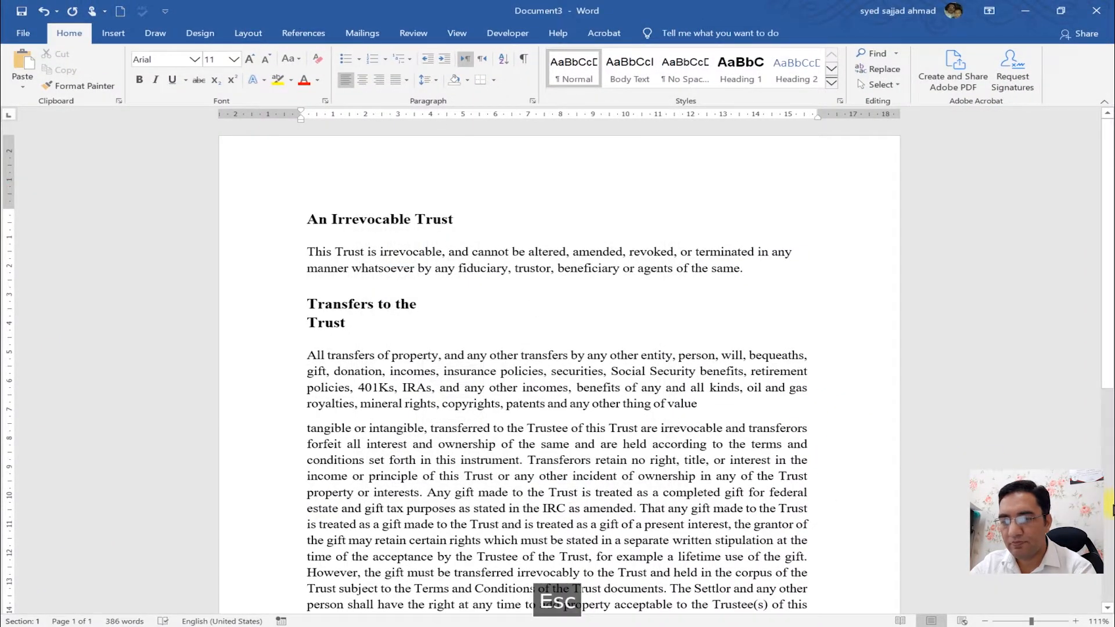
# - Set the document's top margin to 3.54 cm in Page Setup
pyautogui.click(1114, 510)
pyautogui.hotkey('ctrl', '1')
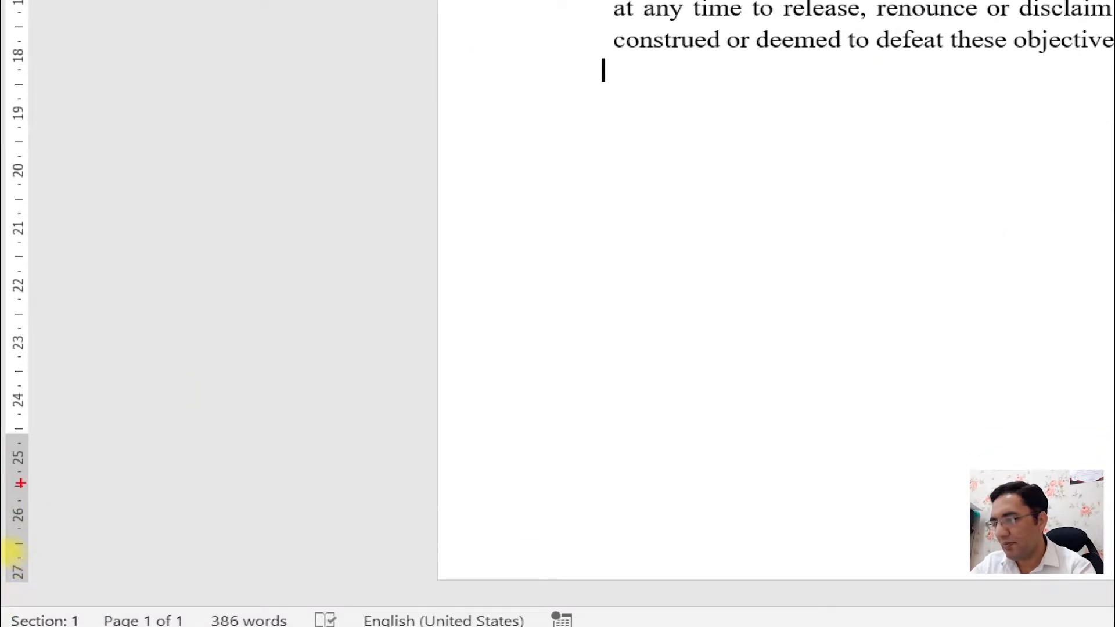
pyautogui.moveTo(18, 512); pyautogui.dragTo(96, 397)
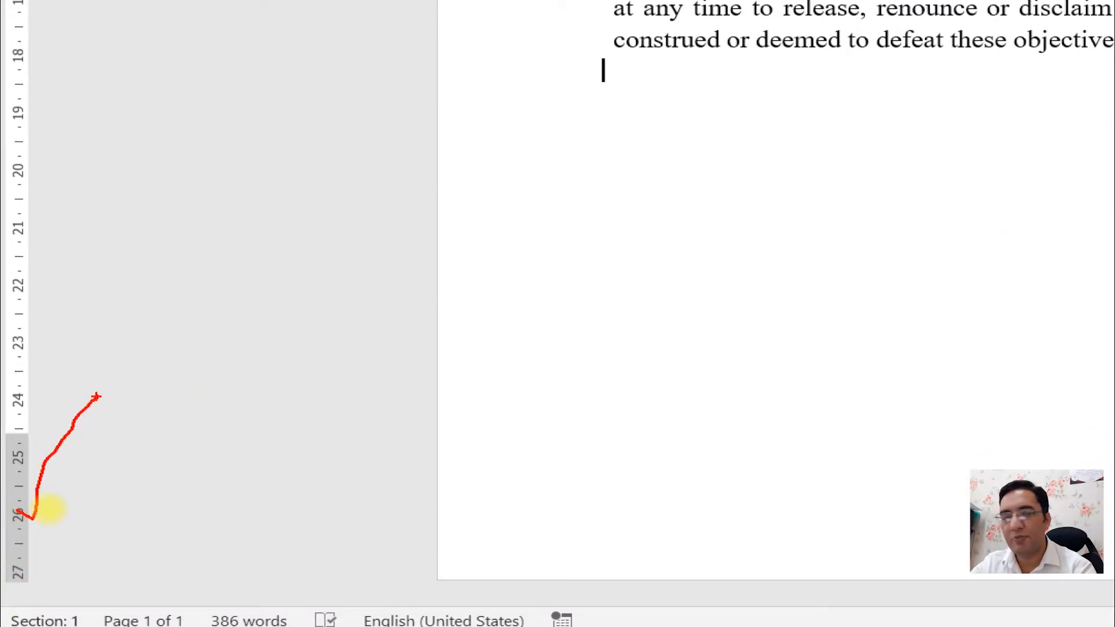
pyautogui.press('Escape')
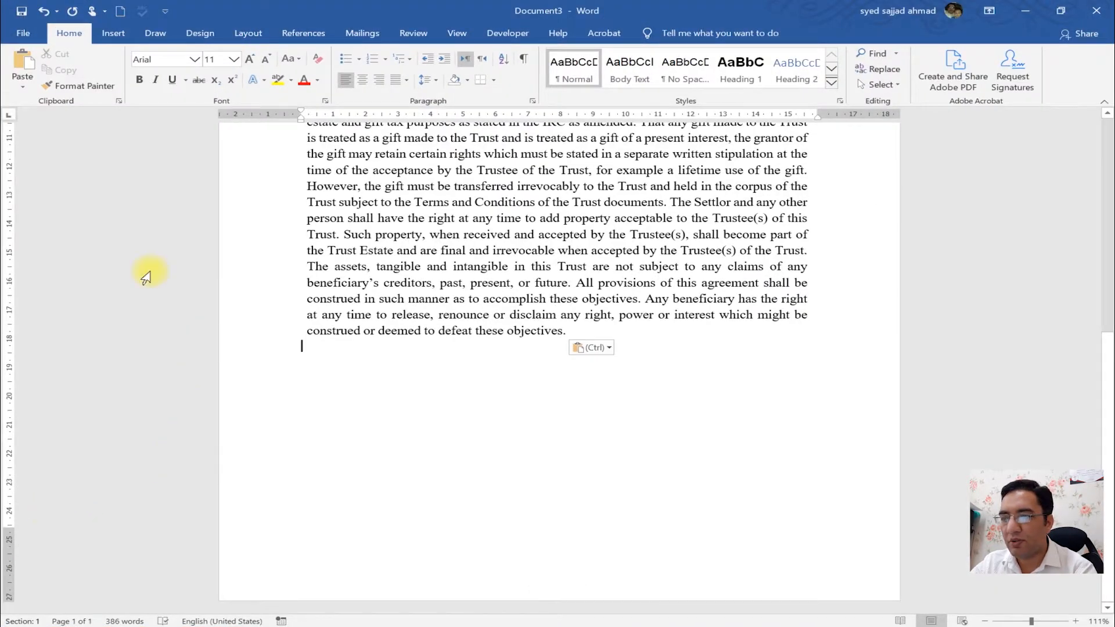
pyautogui.doubleClick(290, 114)
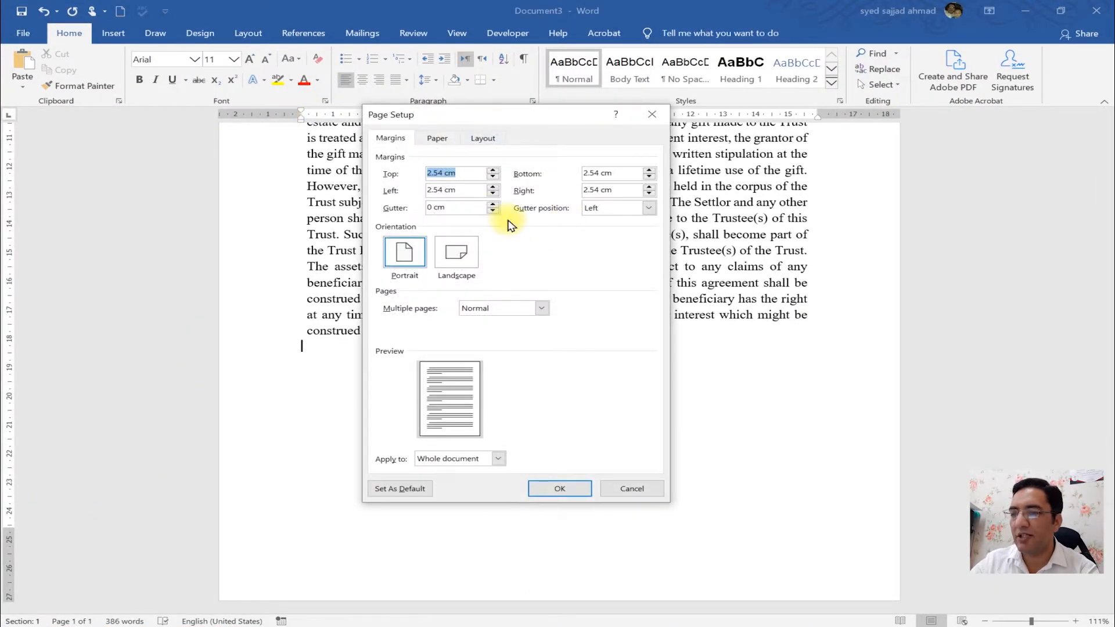
pyautogui.click(478, 169)
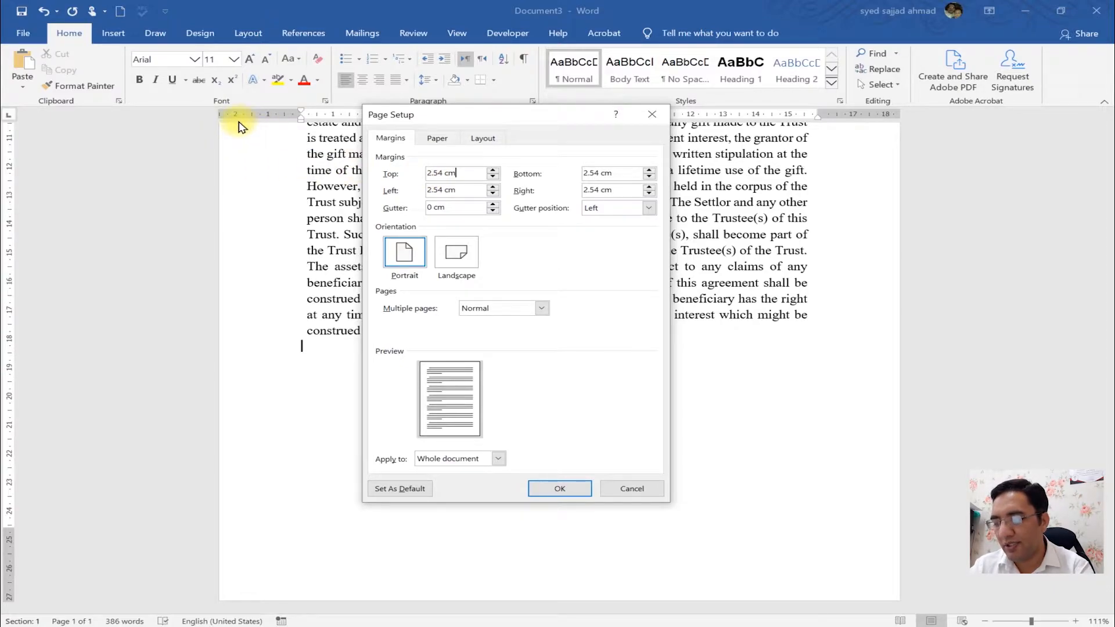
pyautogui.hotkey('ctrl', '1')
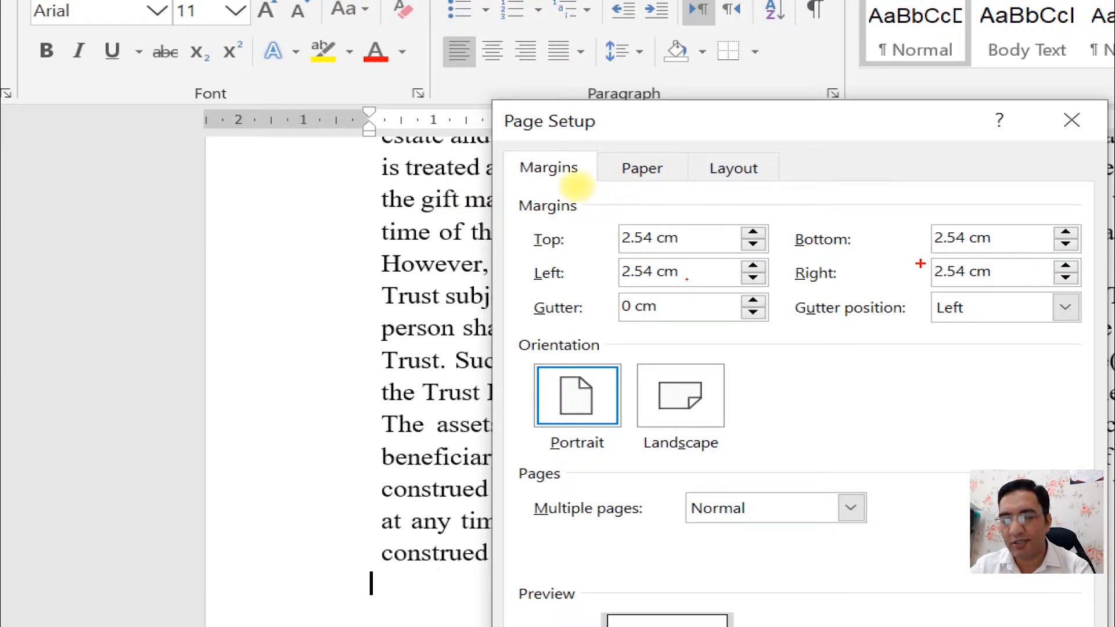
pyautogui.press('Escape')
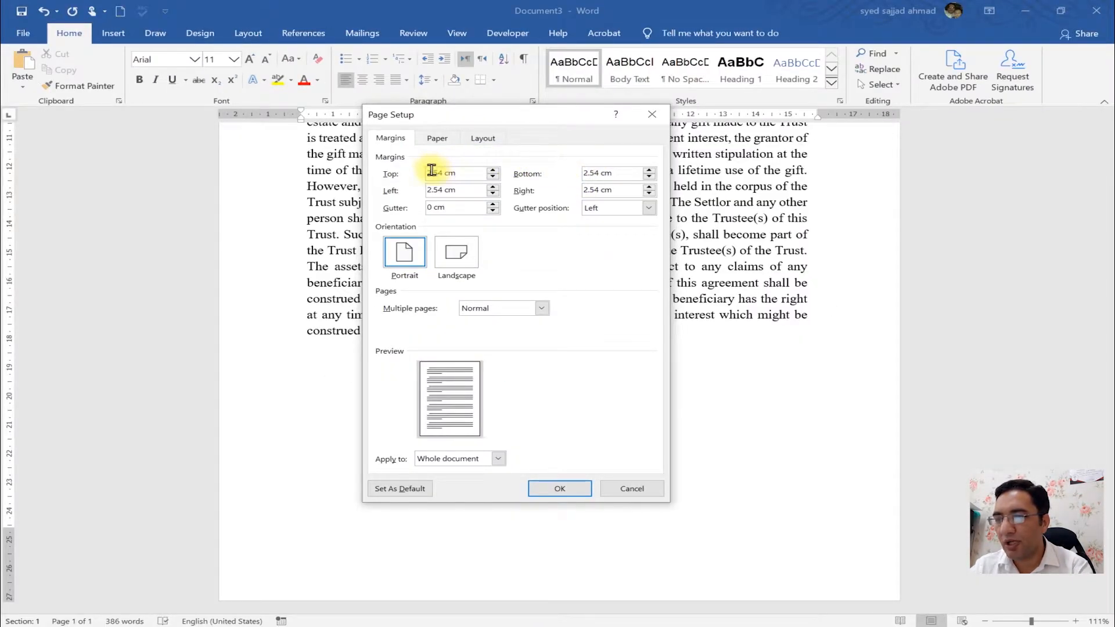
pyautogui.write('3')
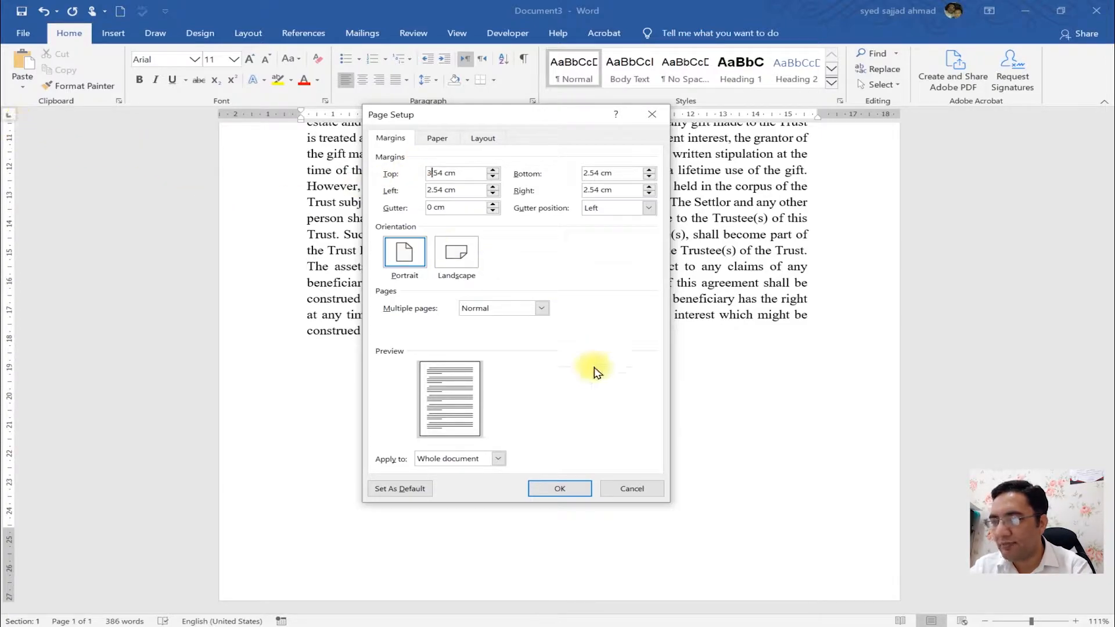
pyautogui.click(559, 489)
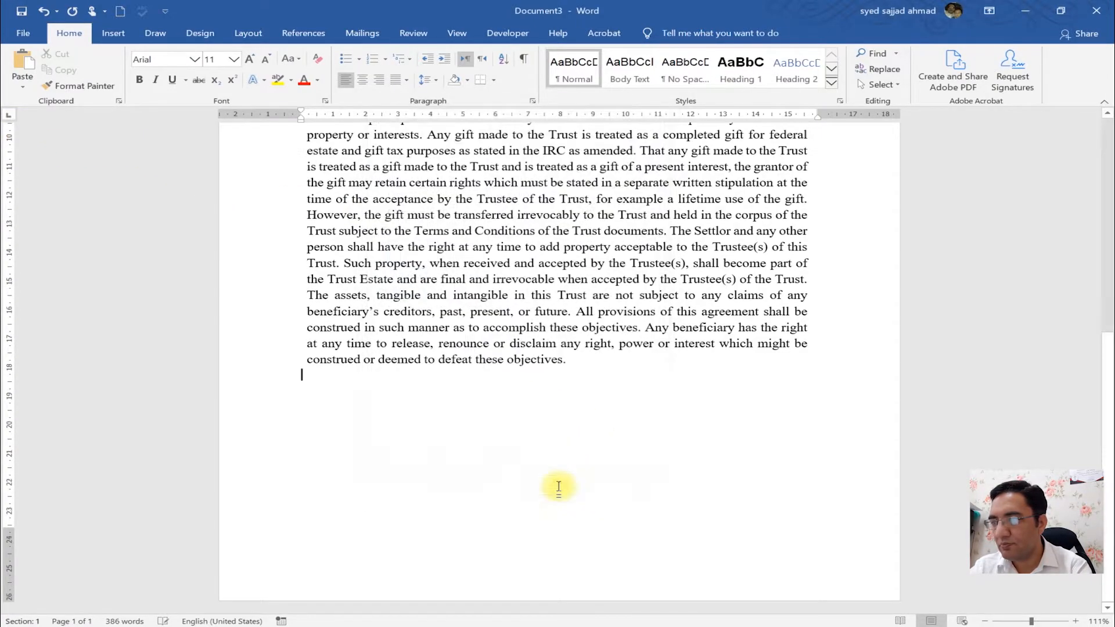
# - Reopen Page Setup to check the top, bottom and right margin fields, then cancel
pyautogui.moveTo(1111, 361); pyautogui.dragTo(1107, 107)
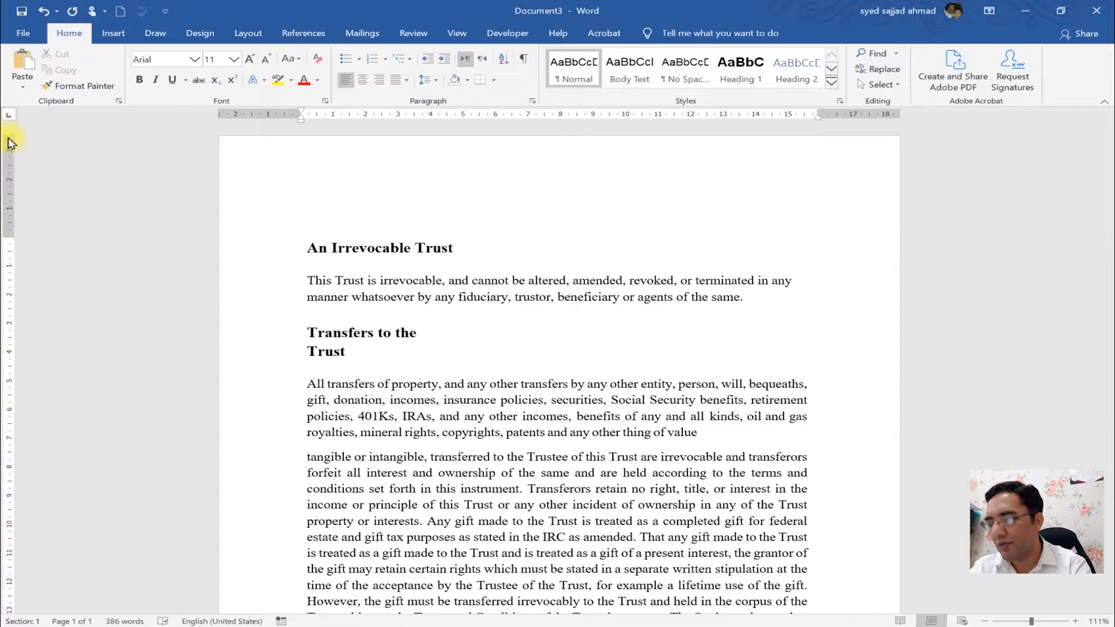
pyautogui.hotkey('ctrl', '1')
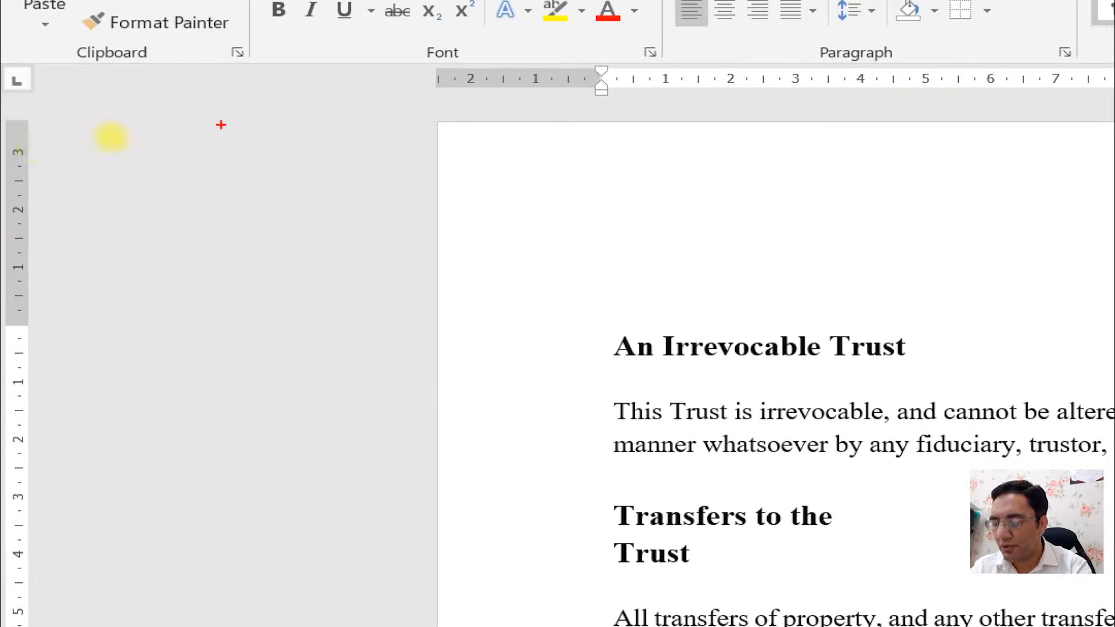
pyautogui.press('Escape')
pyautogui.doubleClick(9, 166)
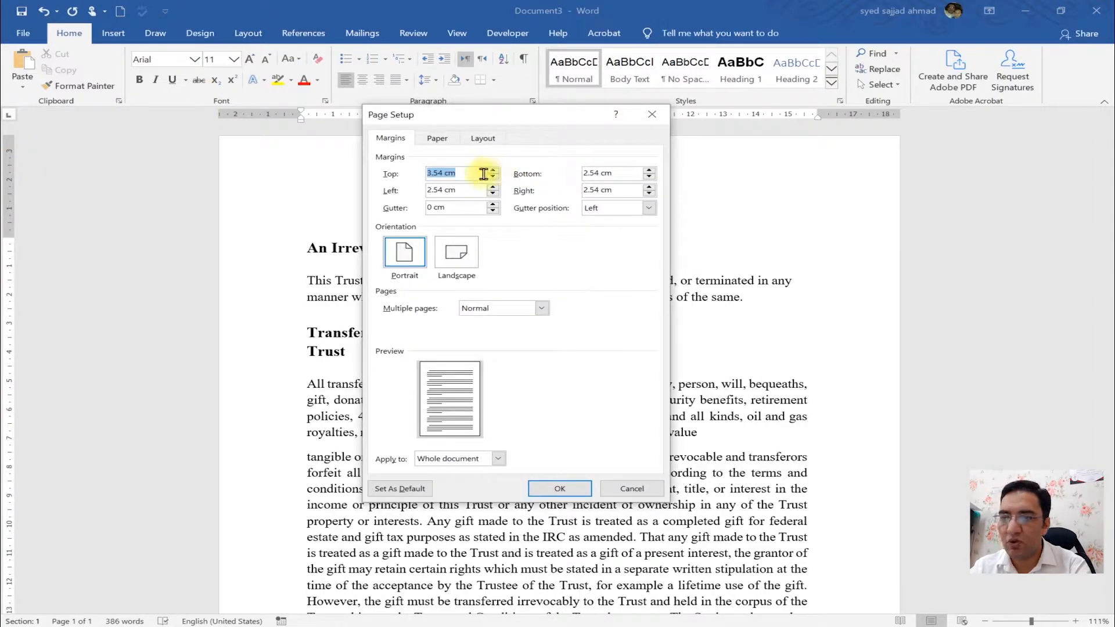
pyautogui.click(604, 173)
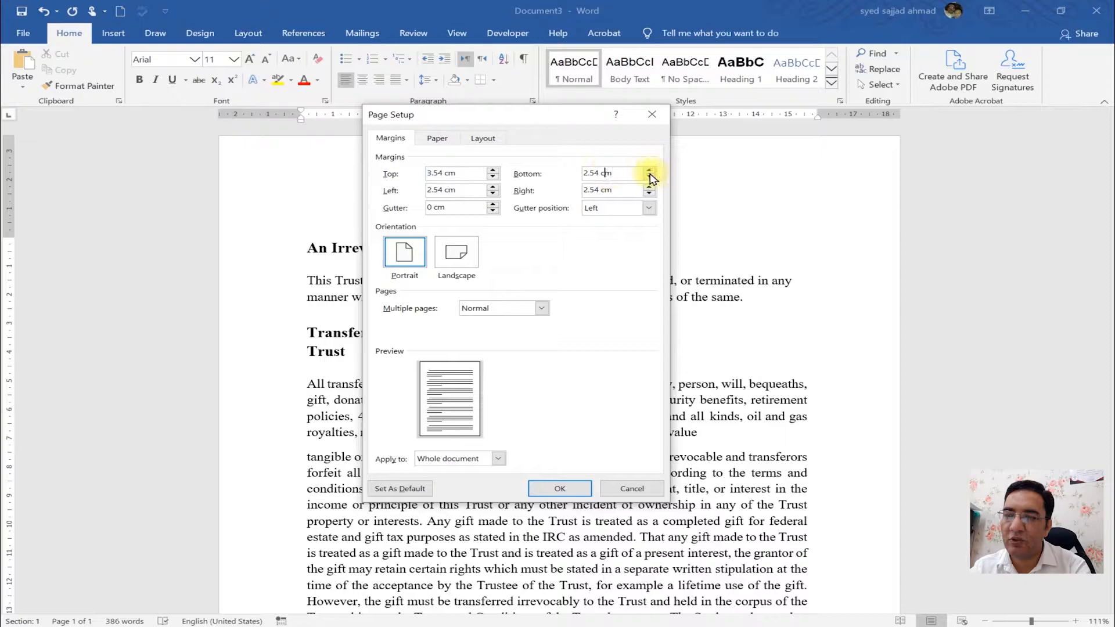
pyautogui.doubleClick(628, 190)
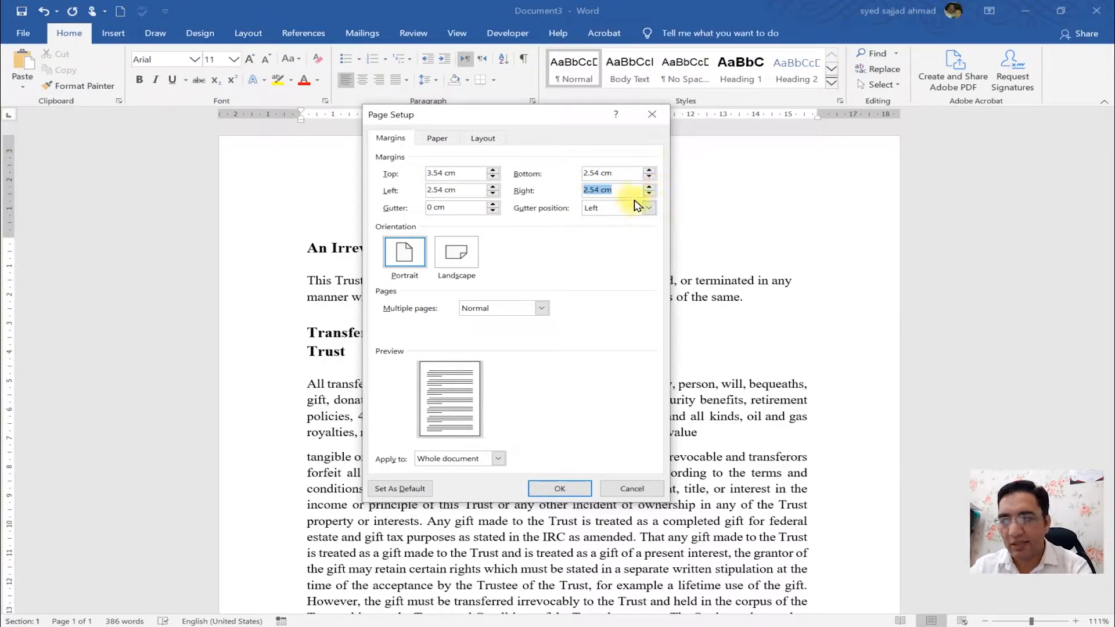
pyautogui.click(629, 489)
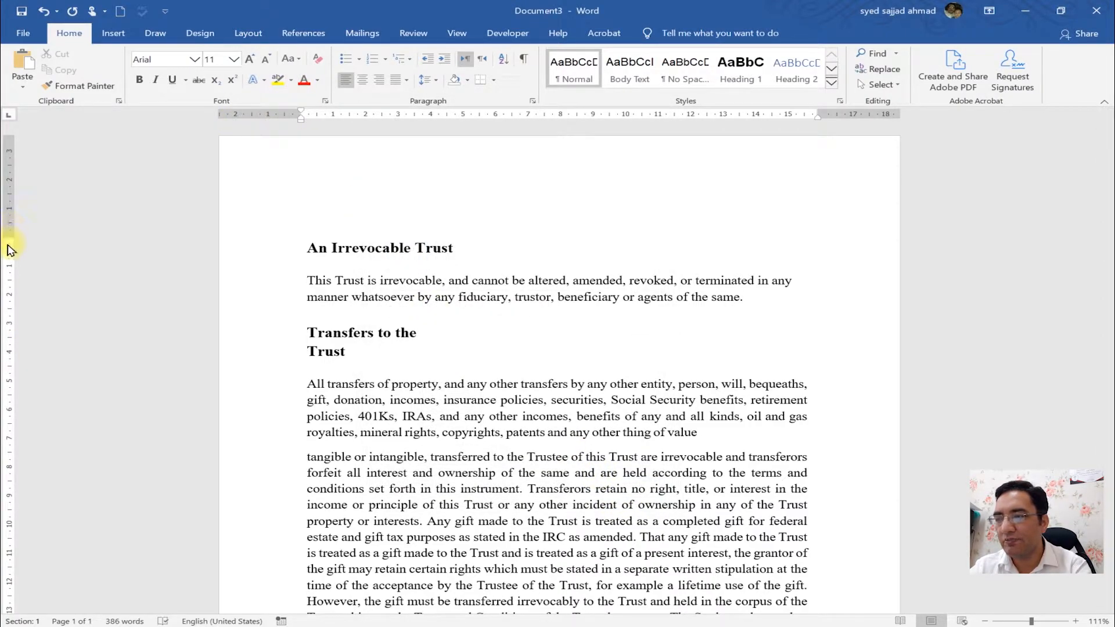
# - Reduce the top margin to about 2.5 cm and reopen Page Setup
pyautogui.moveTo(7, 236); pyautogui.dragTo(5, 206)
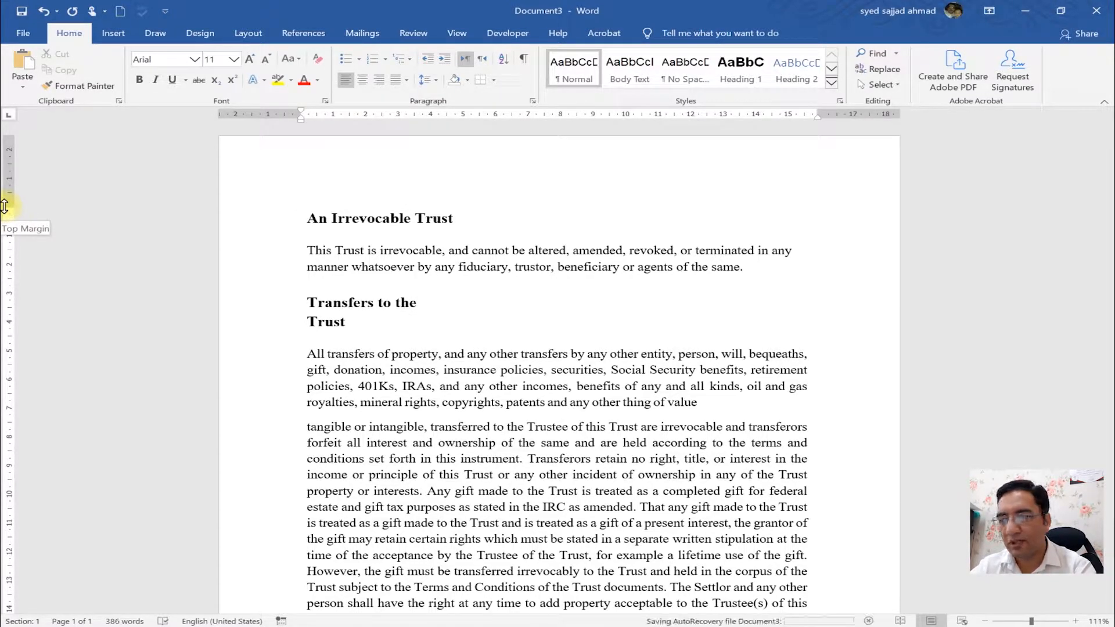
pyautogui.doubleClick(12, 159)
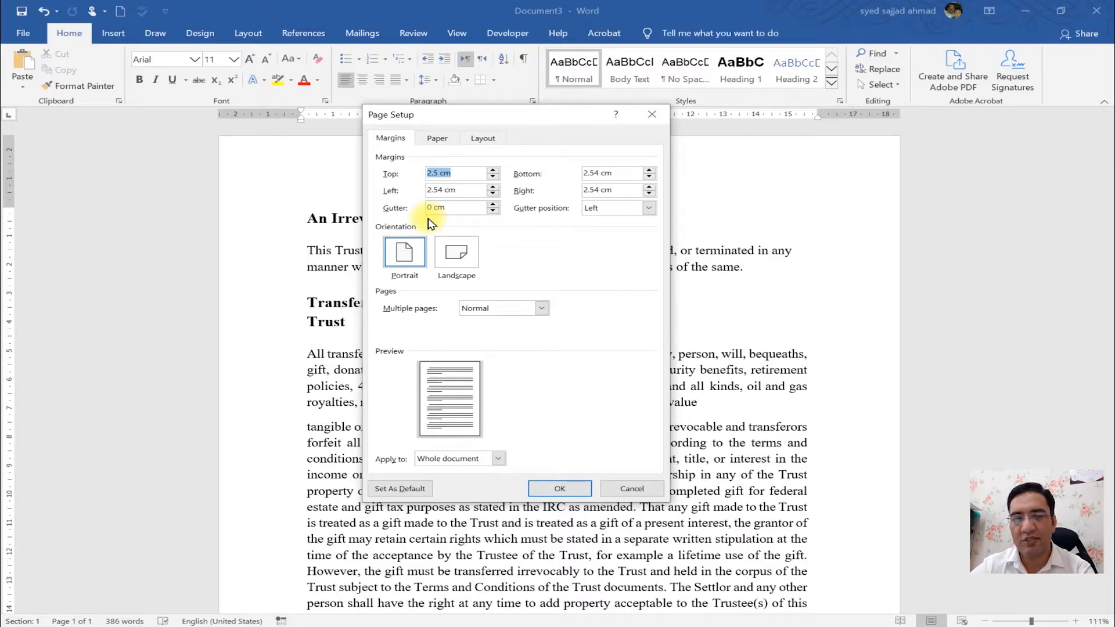
# - Set the gutter position to Left and increase the gutter to 2.6 cm
pyautogui.click(473, 208)
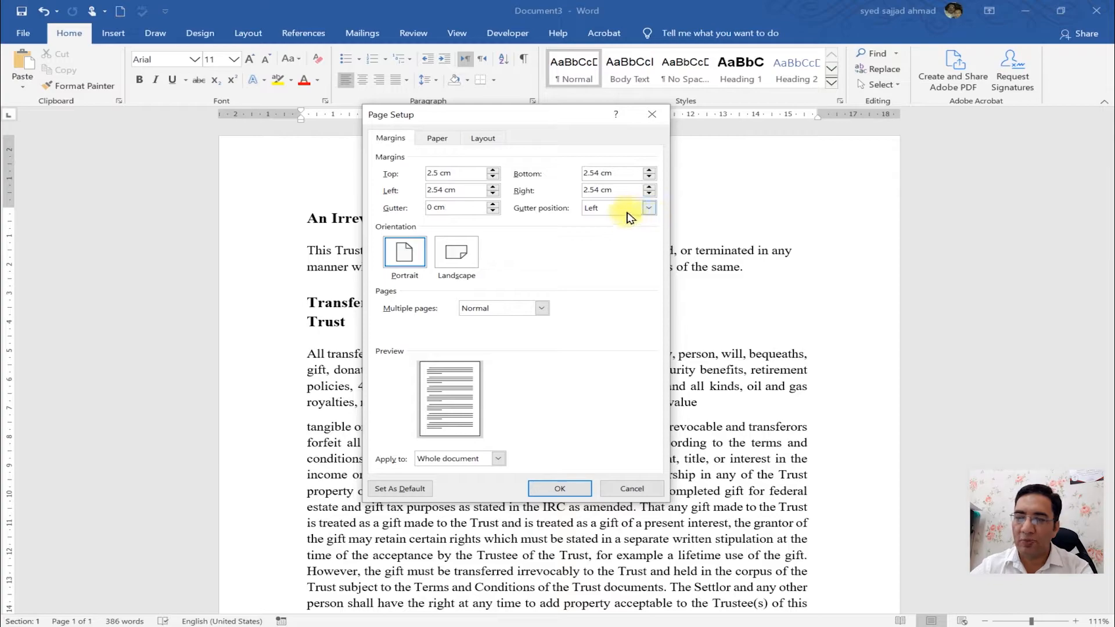
pyautogui.click(630, 217)
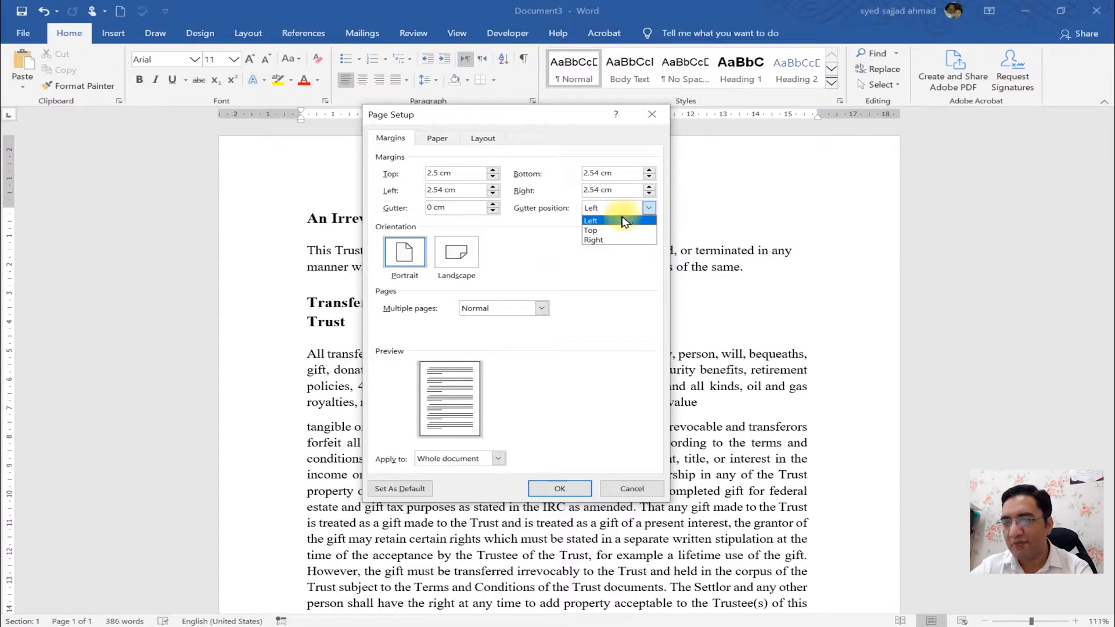
pyautogui.click(624, 221)
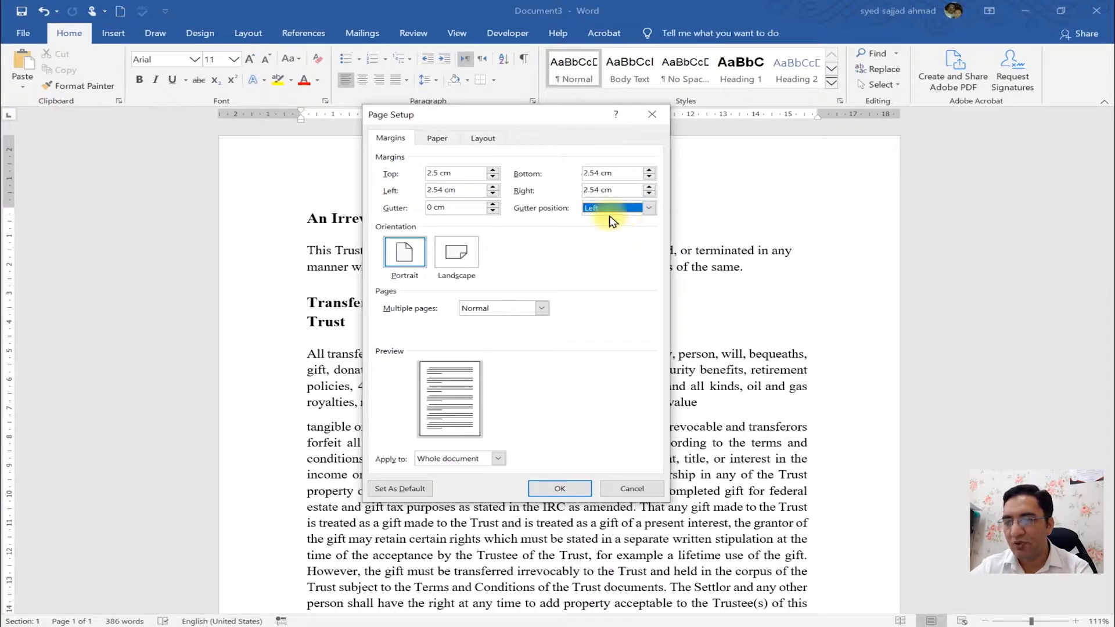
pyautogui.click(494, 204)
pyautogui.click(494, 204)
pyautogui.click(494, 204)
pyautogui.click(493, 204)
pyautogui.click(493, 204)
pyautogui.click(494, 204)
pyautogui.click(494, 203)
pyautogui.click(494, 204)
pyautogui.click(494, 204)
pyautogui.click(494, 204)
pyautogui.click(493, 204)
pyautogui.click(494, 204)
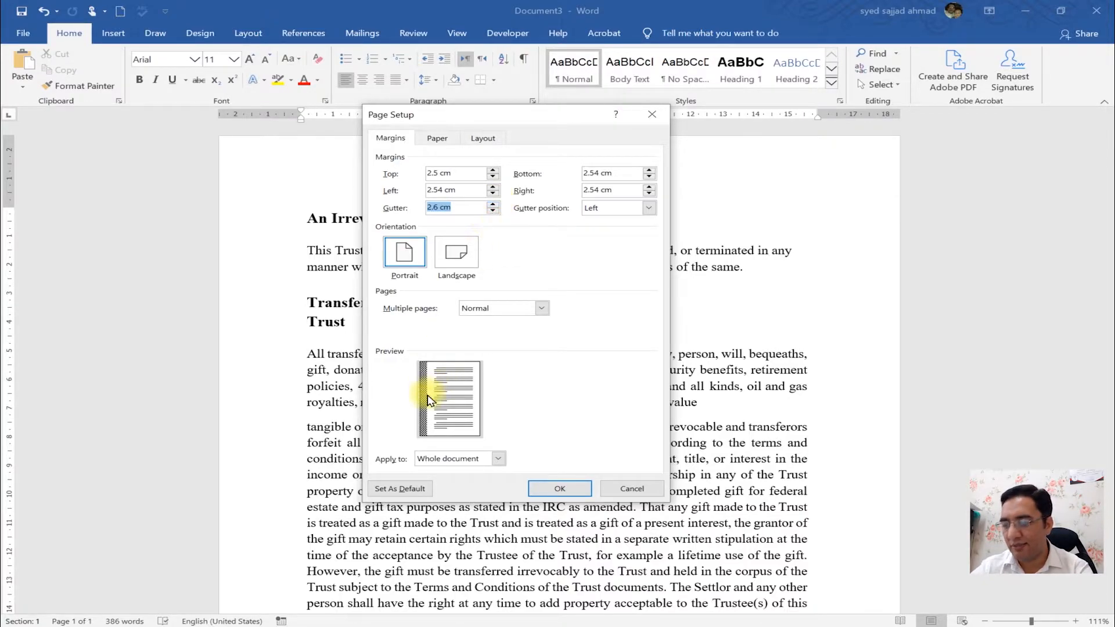
# - Set the gutter position to Top and apply the page setup to the whole document
pyautogui.hotkey('ctrl', '1')
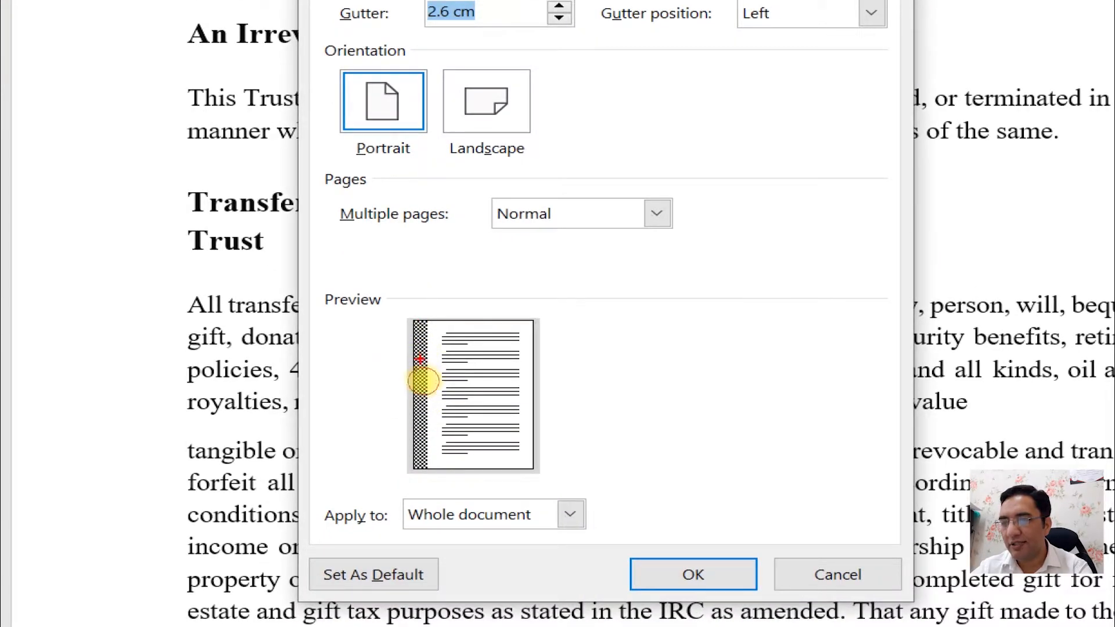
pyautogui.moveTo(422, 359); pyautogui.dragTo(373, 359)
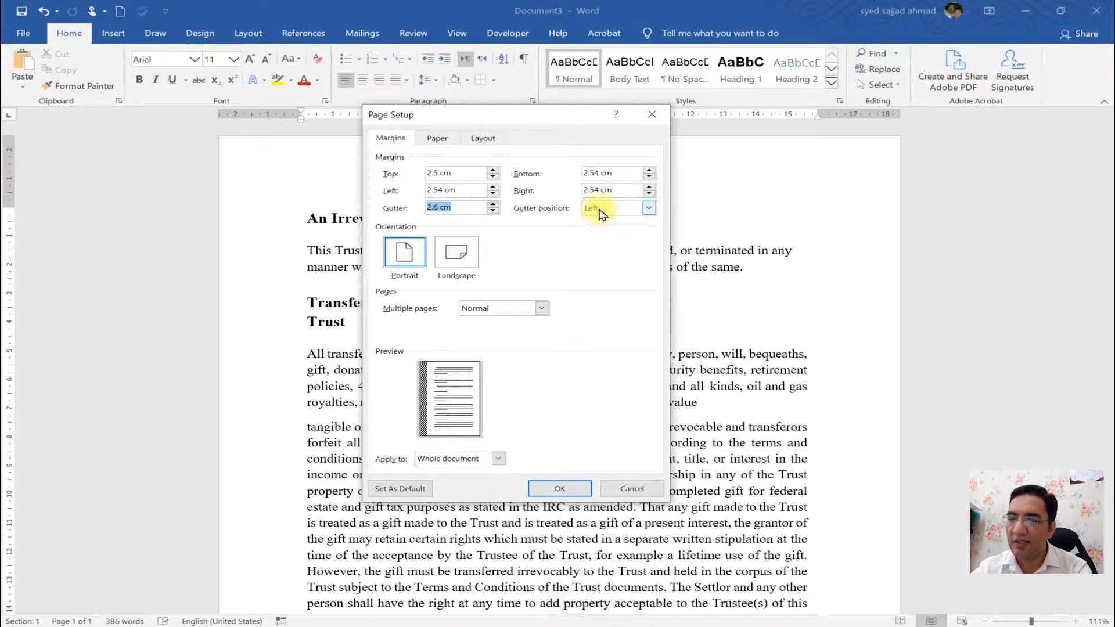
pyautogui.click(777, 23)
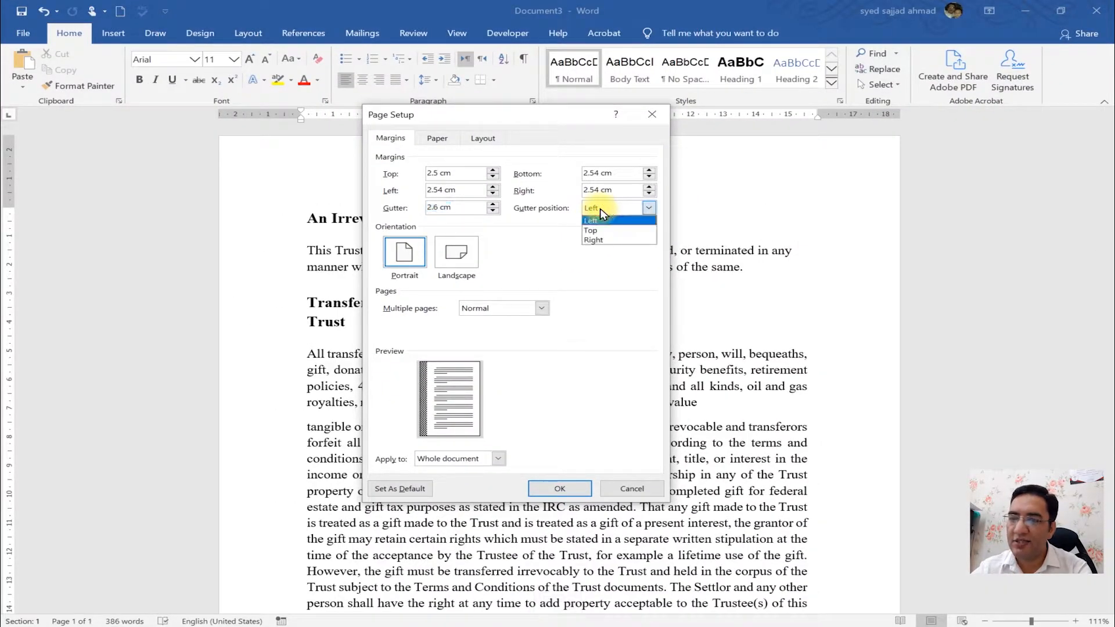
pyautogui.click(603, 230)
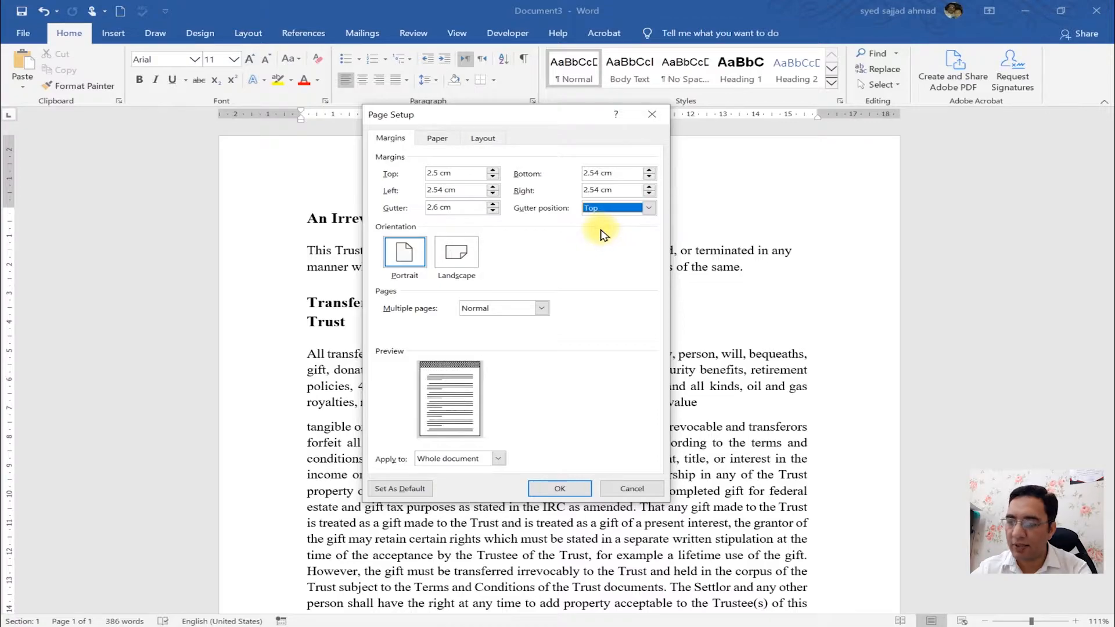
pyautogui.hotkey('ctrl', '1')
pyautogui.click(449, 381)
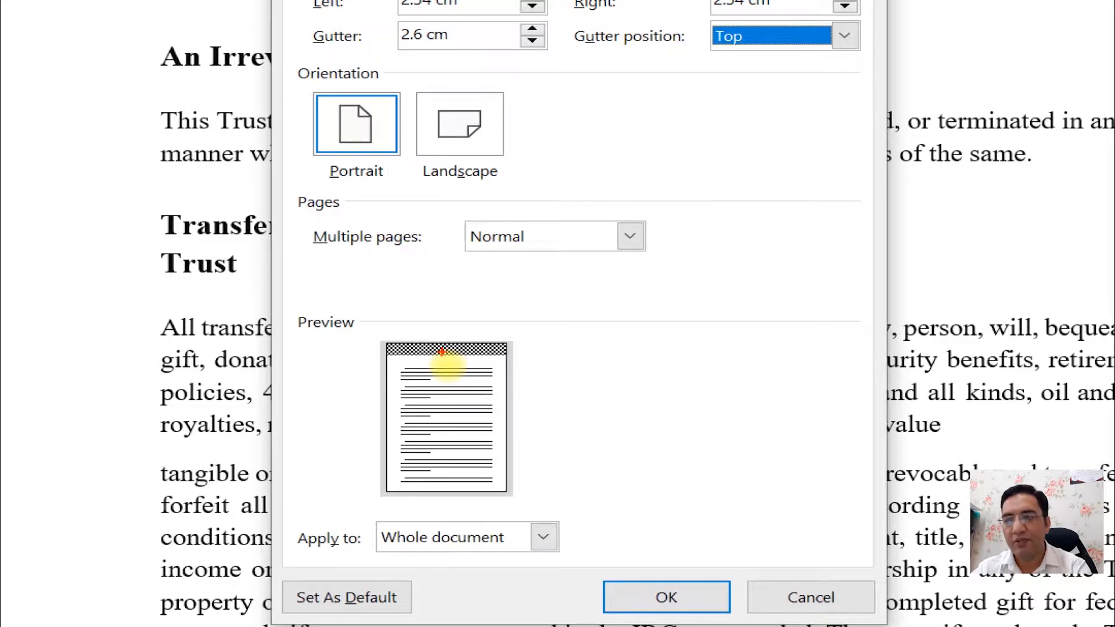
pyautogui.press('Escape')
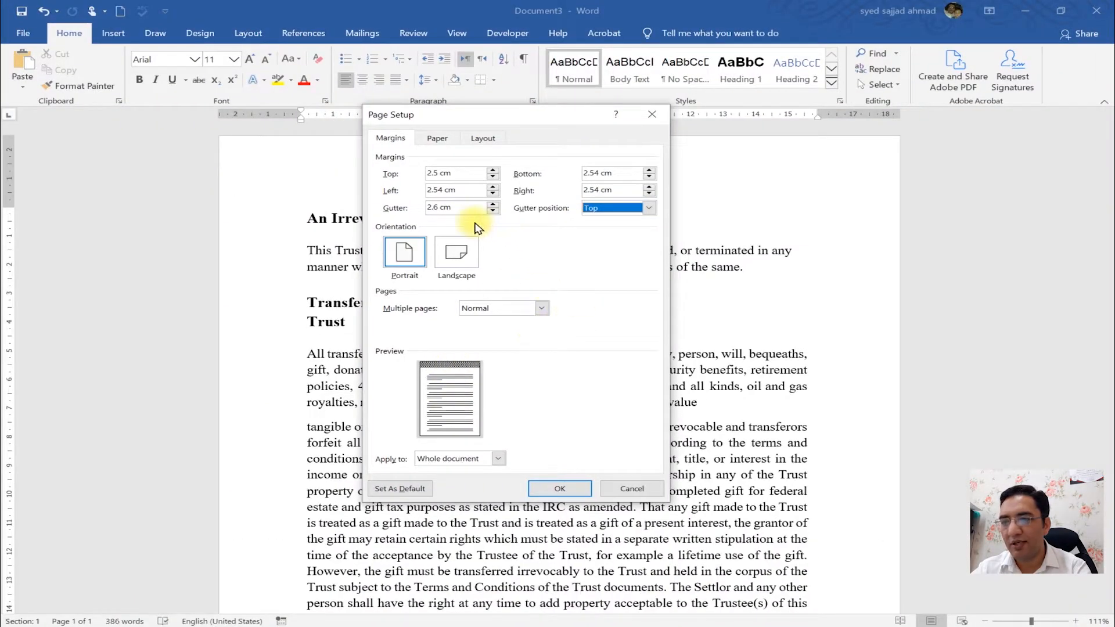
pyautogui.click(462, 172)
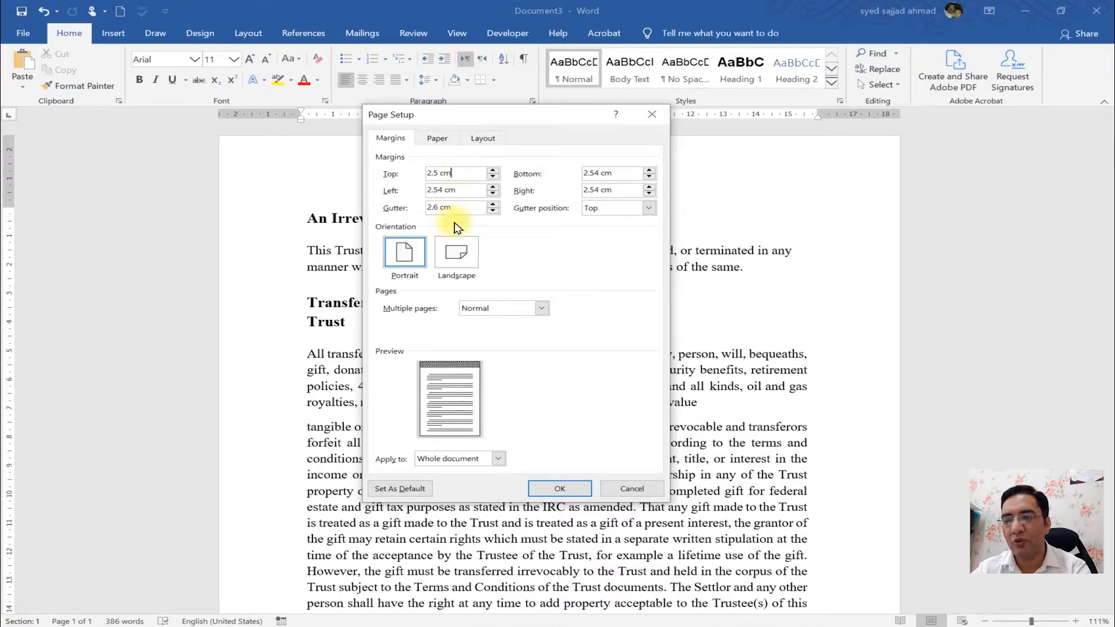
pyautogui.click(559, 488)
# - Increase the gutter to 5.6 cm in Page Setup and apply it
pyautogui.scroll(-3, 581, 494)
pyautogui.moveTo(1111, 437); pyautogui.dragTo(1087, 219)
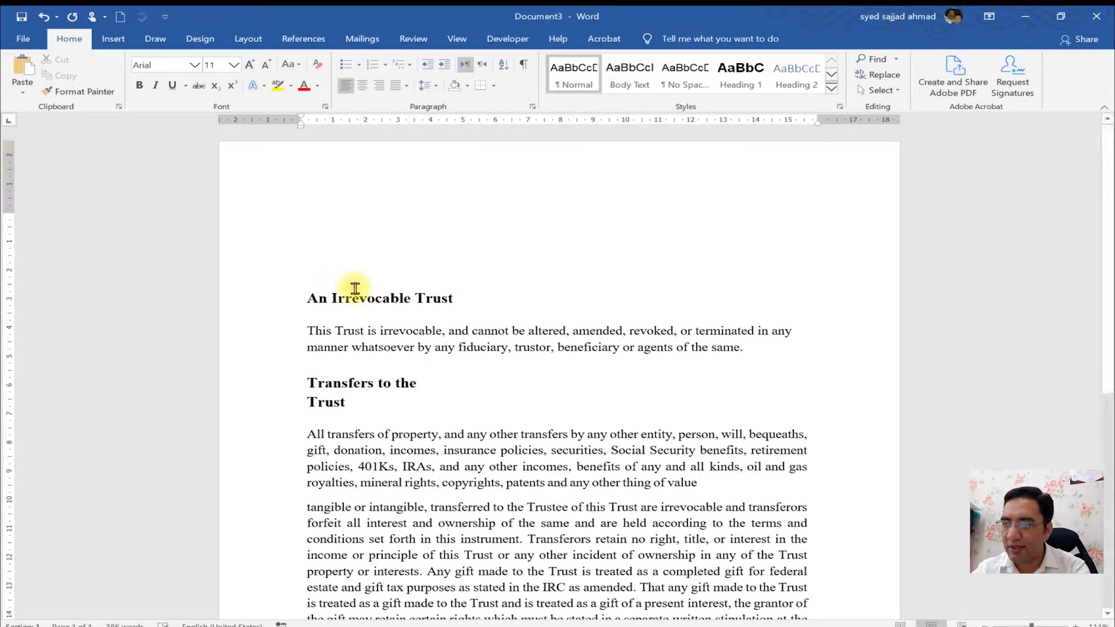
pyautogui.click(307, 300)
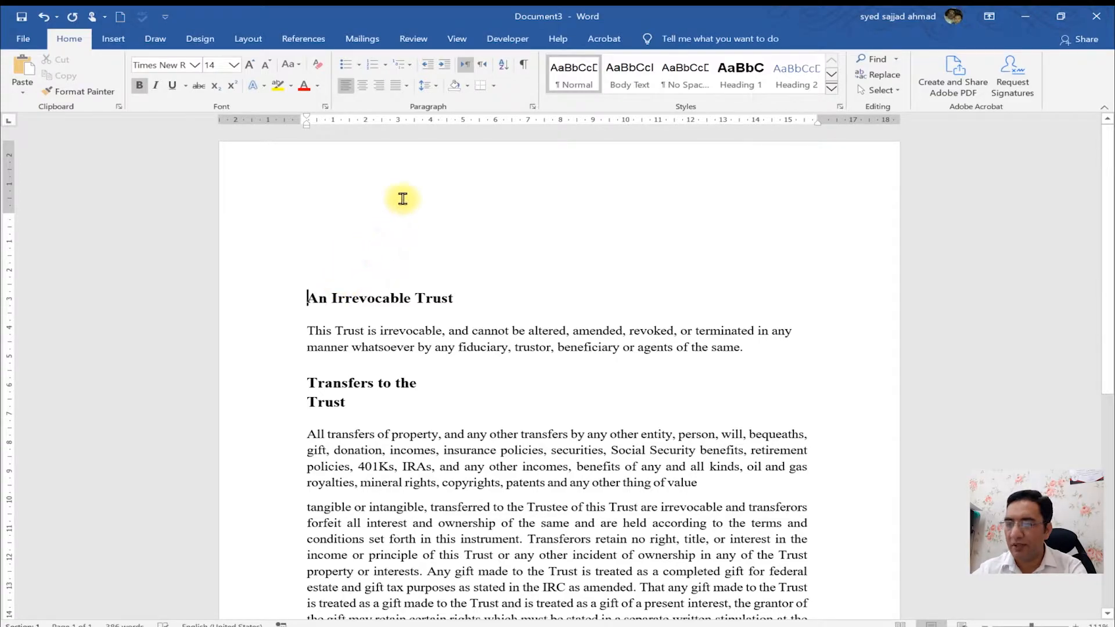
pyautogui.doubleClick(267, 120)
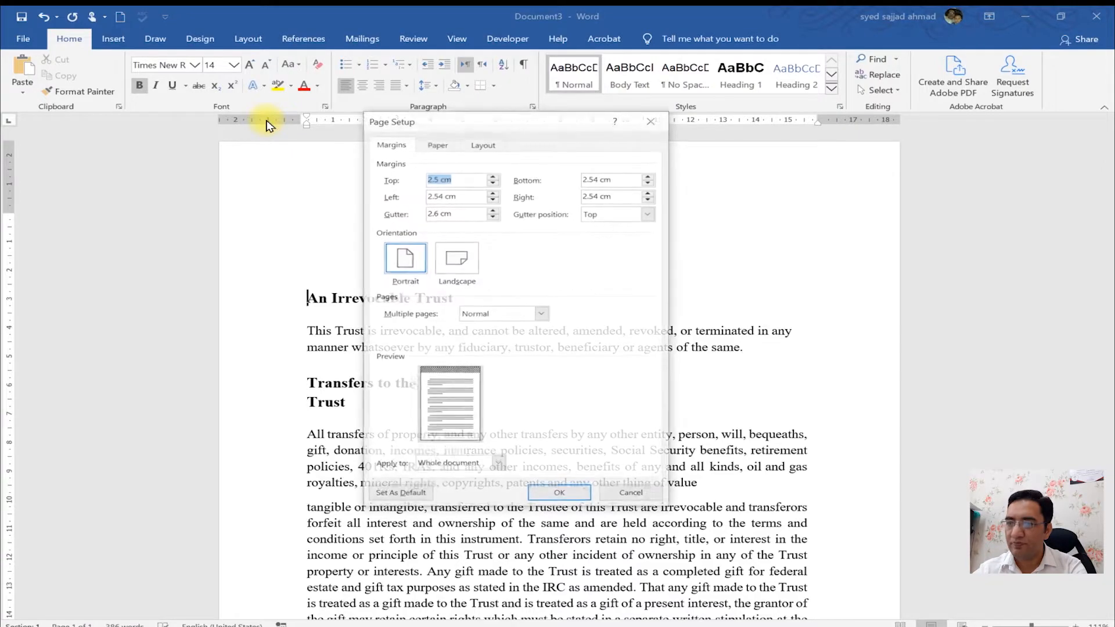
pyautogui.click(431, 212)
pyautogui.moveTo(431, 211); pyautogui.dragTo(402, 214)
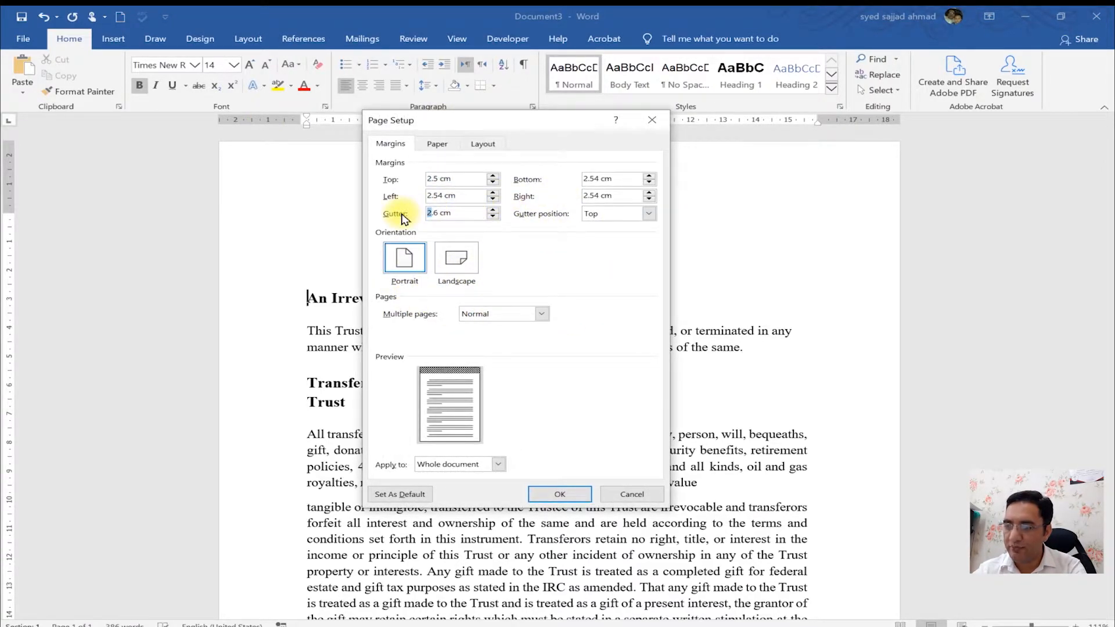
pyautogui.write('5')
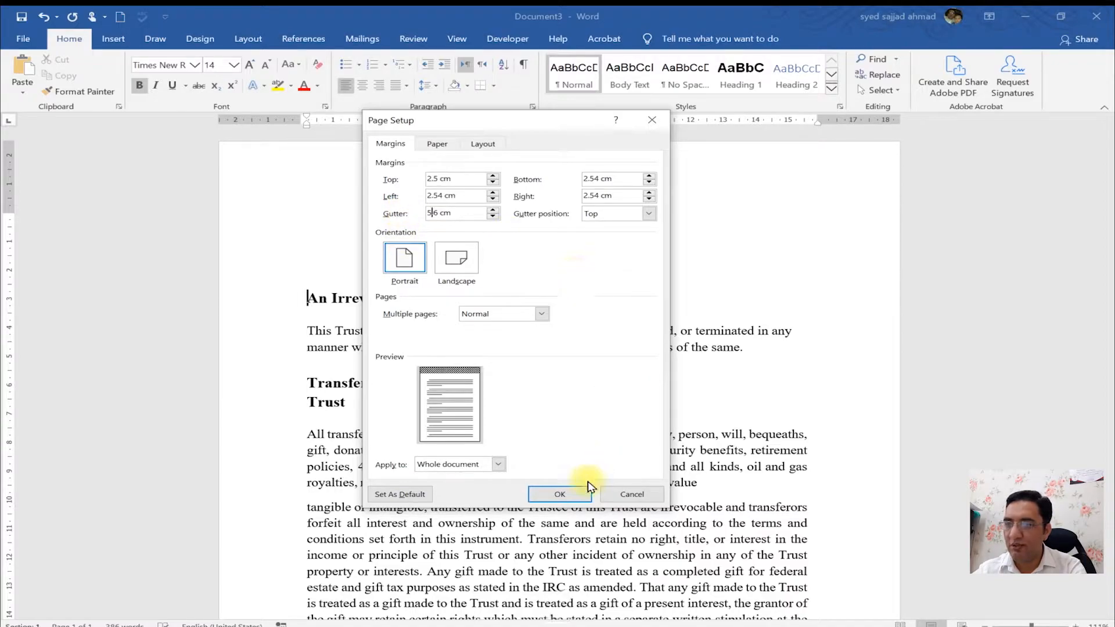
pyautogui.click(560, 494)
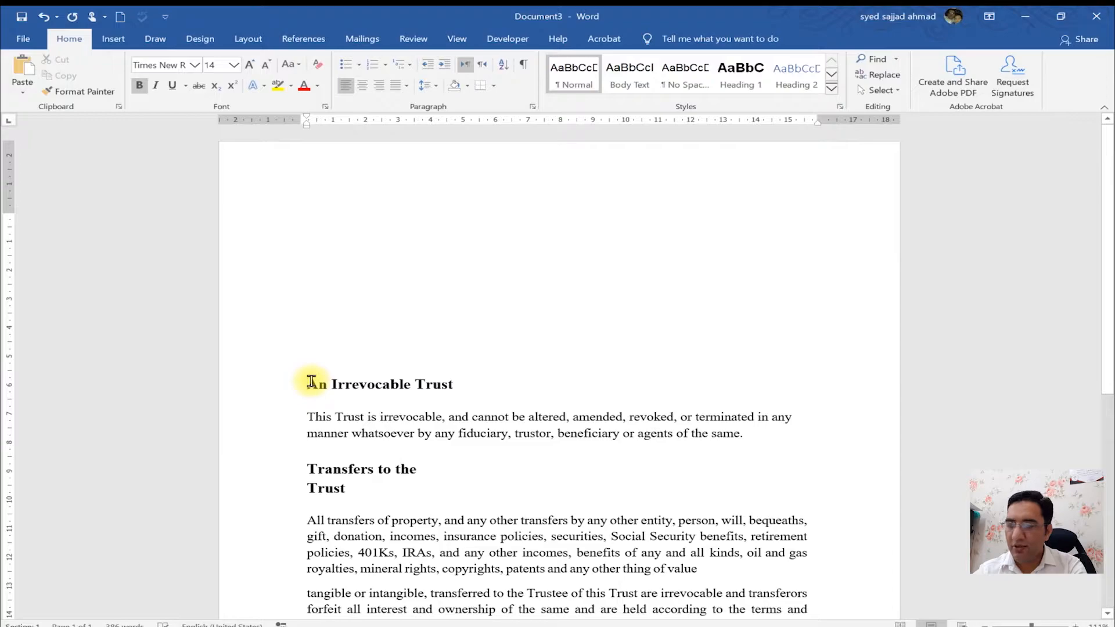
# - Undo the last page setup change
pyautogui.hotkey('ctrl', 'z')
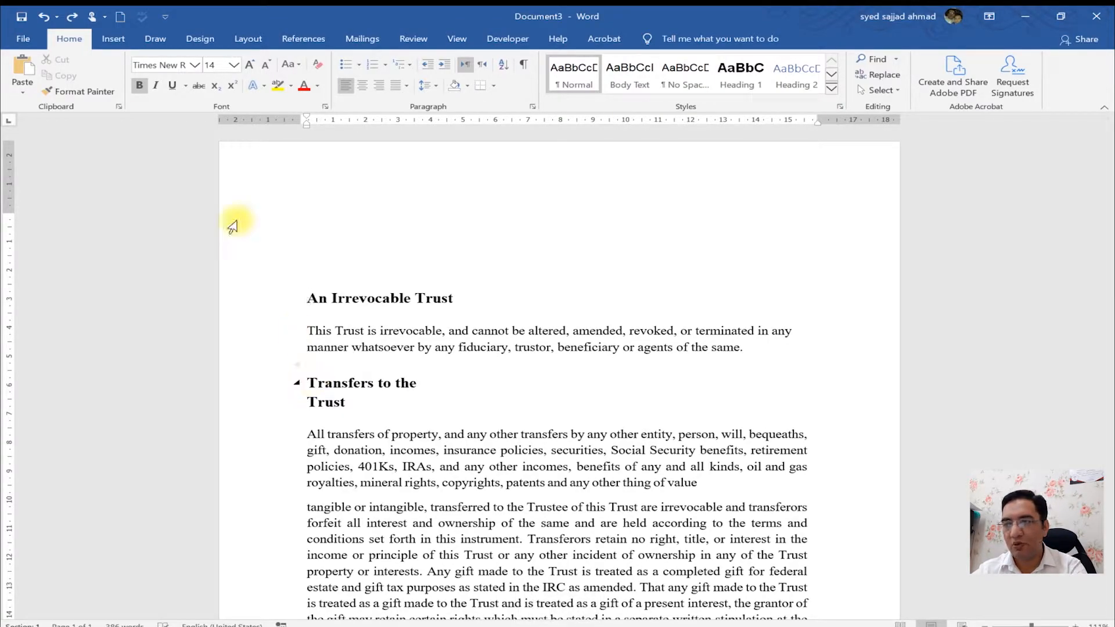
pyautogui.hotkey('ctrl', '1')
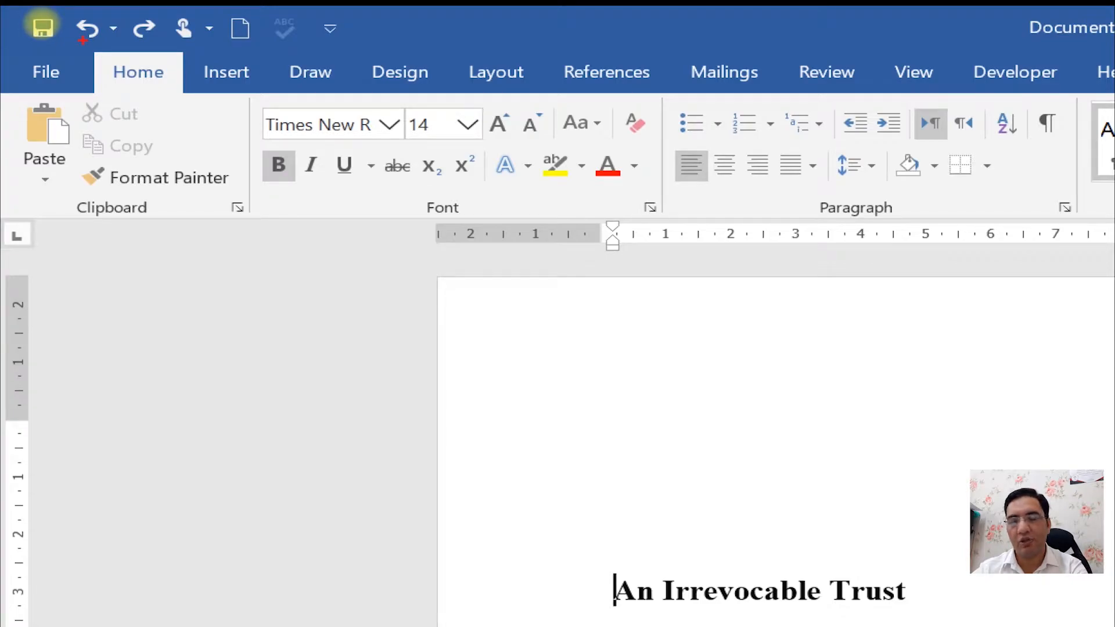
pyautogui.press('Escape')
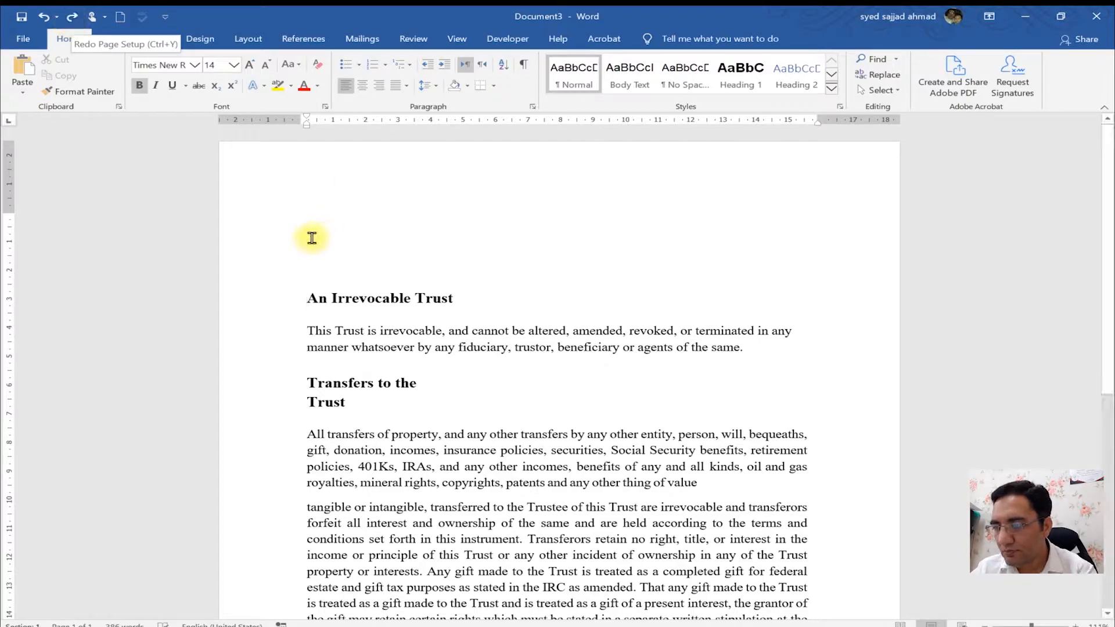
# - Switch the page orientation to Landscape and back to Portrait twice in Page Setup
pyautogui.doubleClick(289, 120)
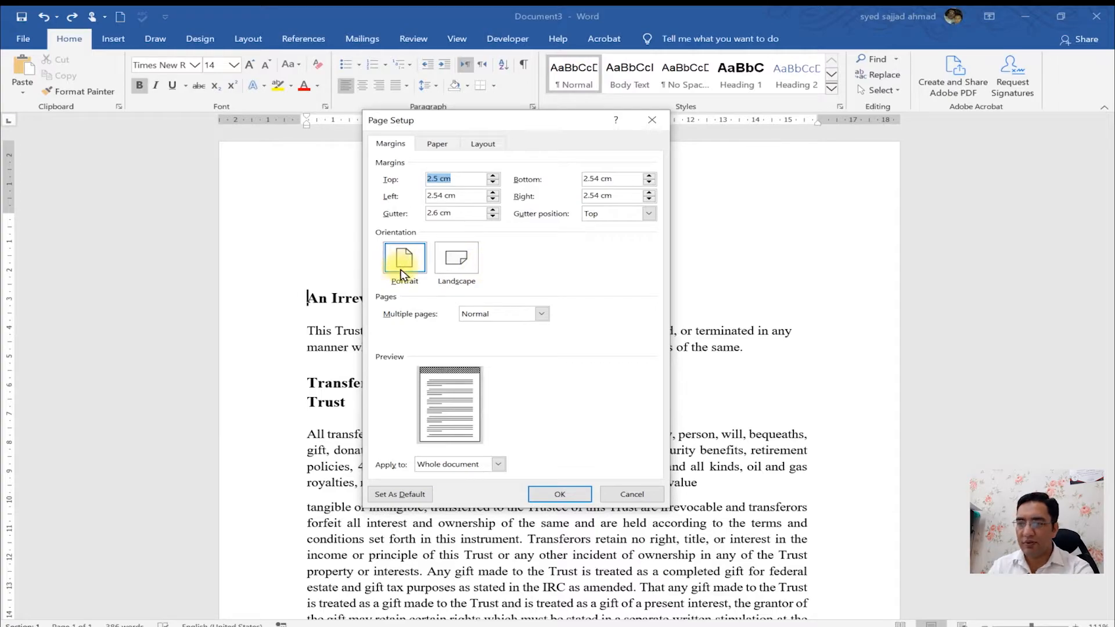
pyautogui.click(456, 272)
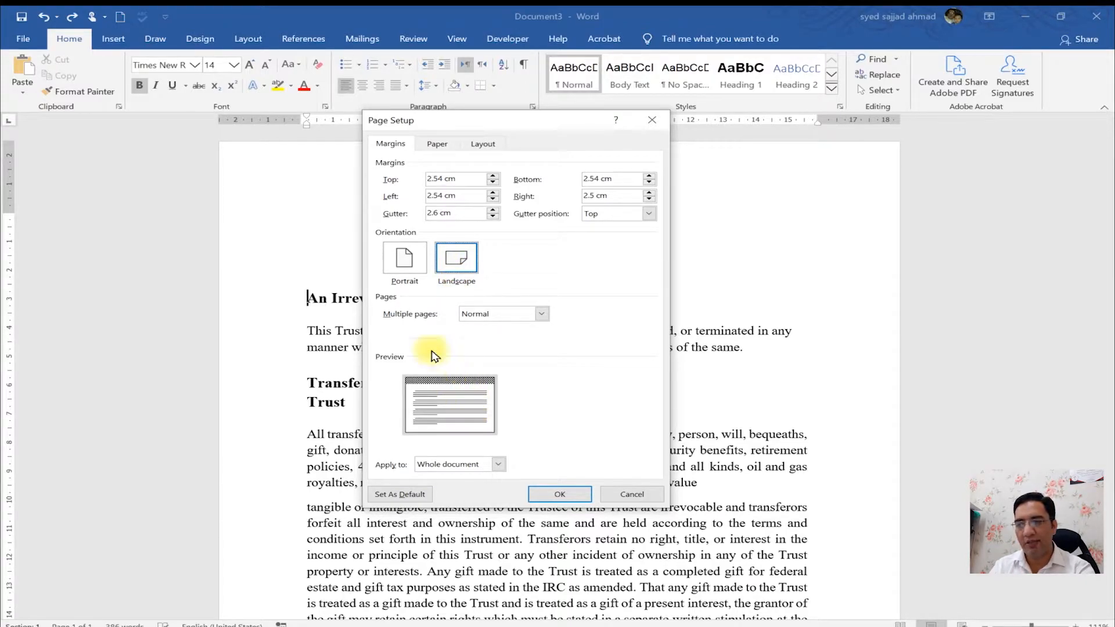
pyautogui.click(406, 260)
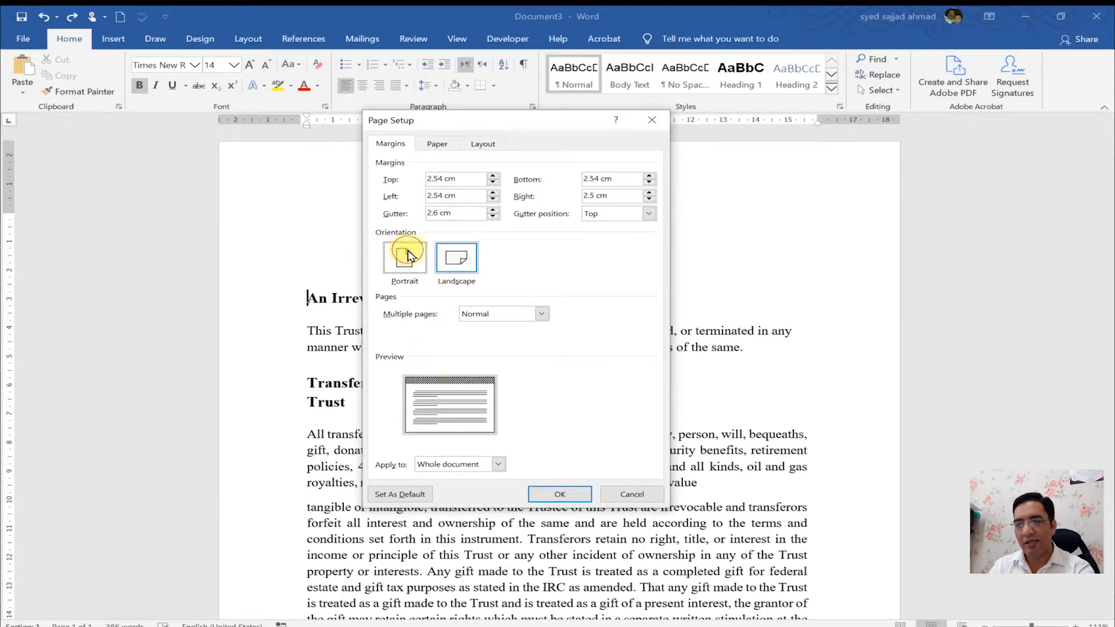
pyautogui.click(471, 271)
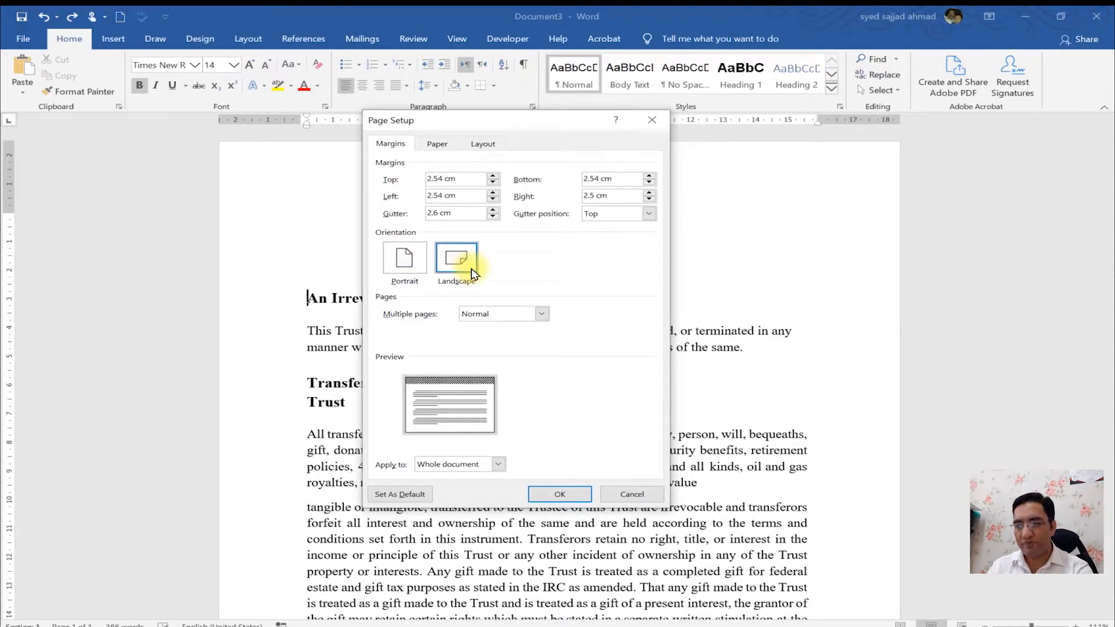
pyautogui.click(405, 259)
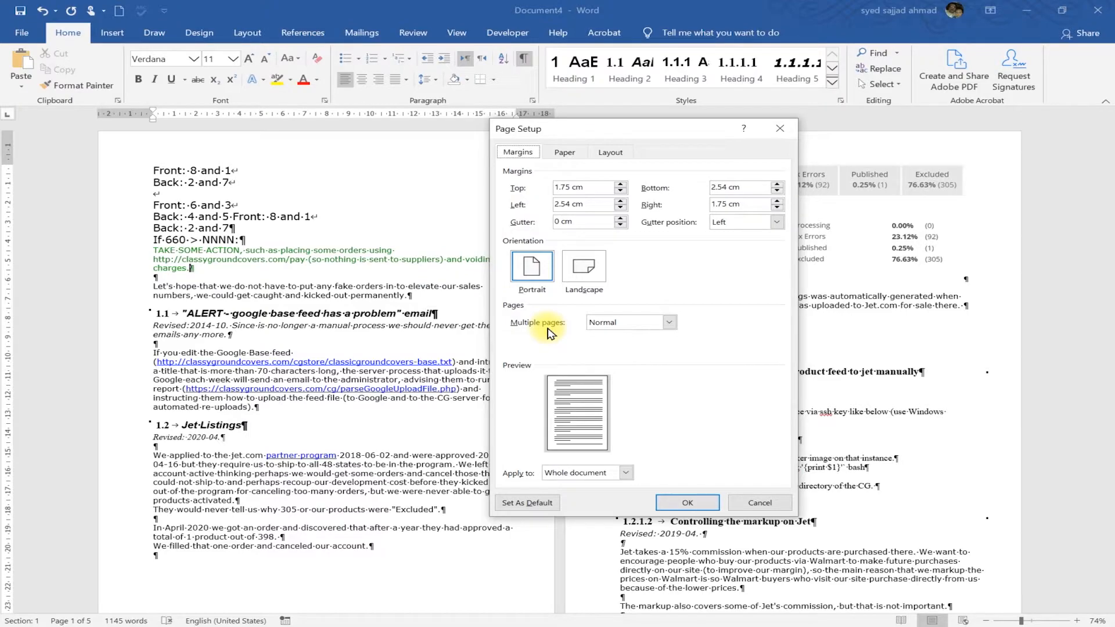
# - In the second document, set multiple pages to Mirror margins and apply
pyautogui.click(632, 328)
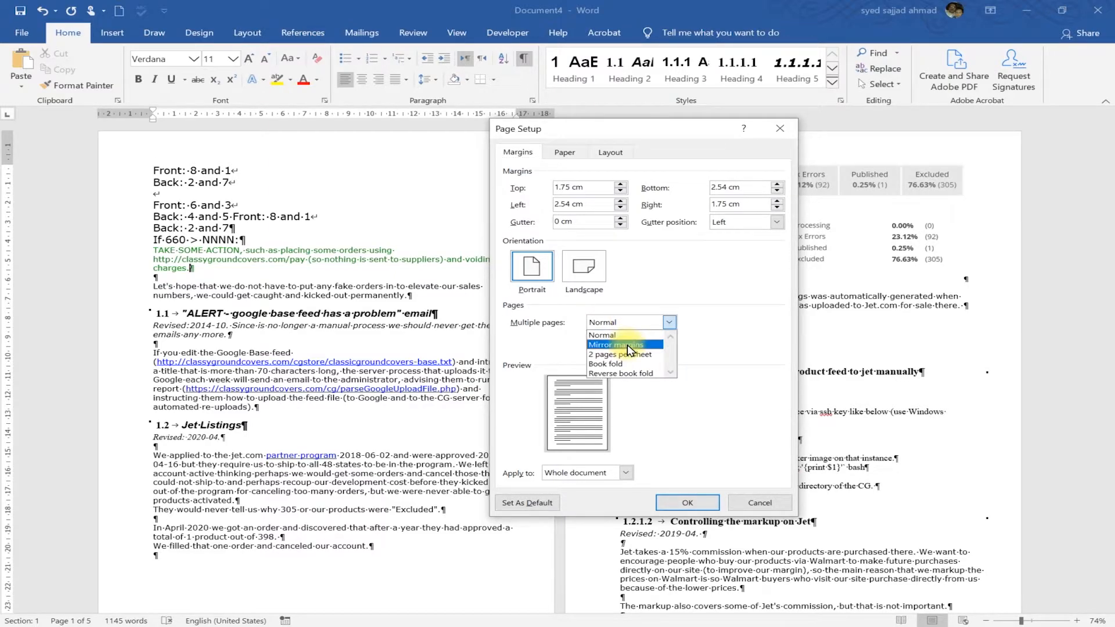
pyautogui.click(624, 345)
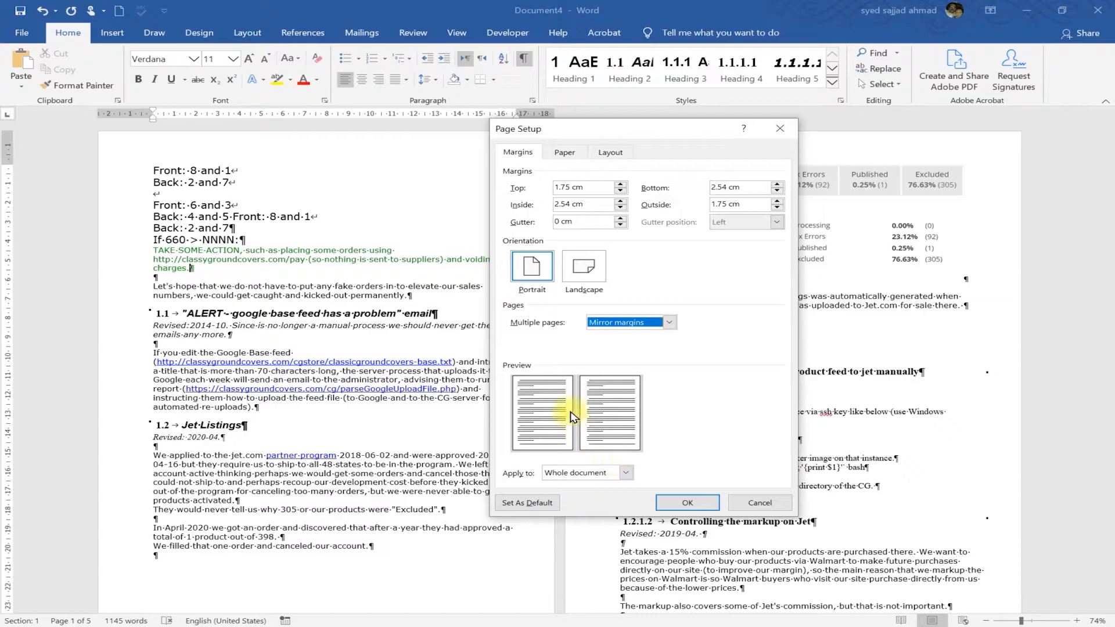
pyautogui.click(677, 502)
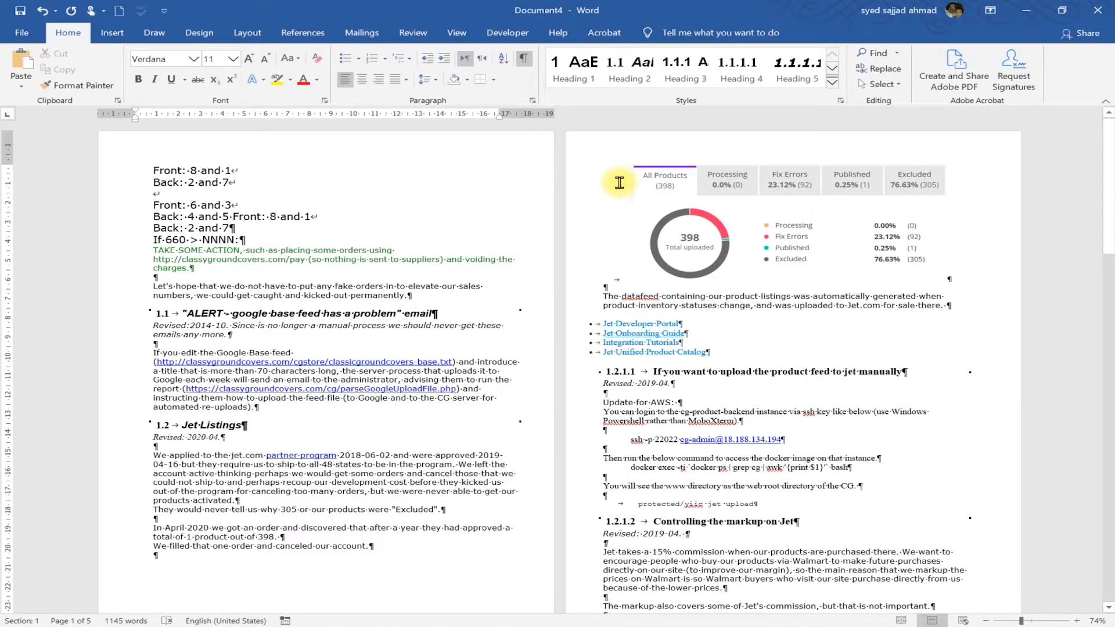
# - Adjust the outside margin on the ruler to about 1.5 cm
pyautogui.moveTo(500, 113); pyautogui.dragTo(416, 112)
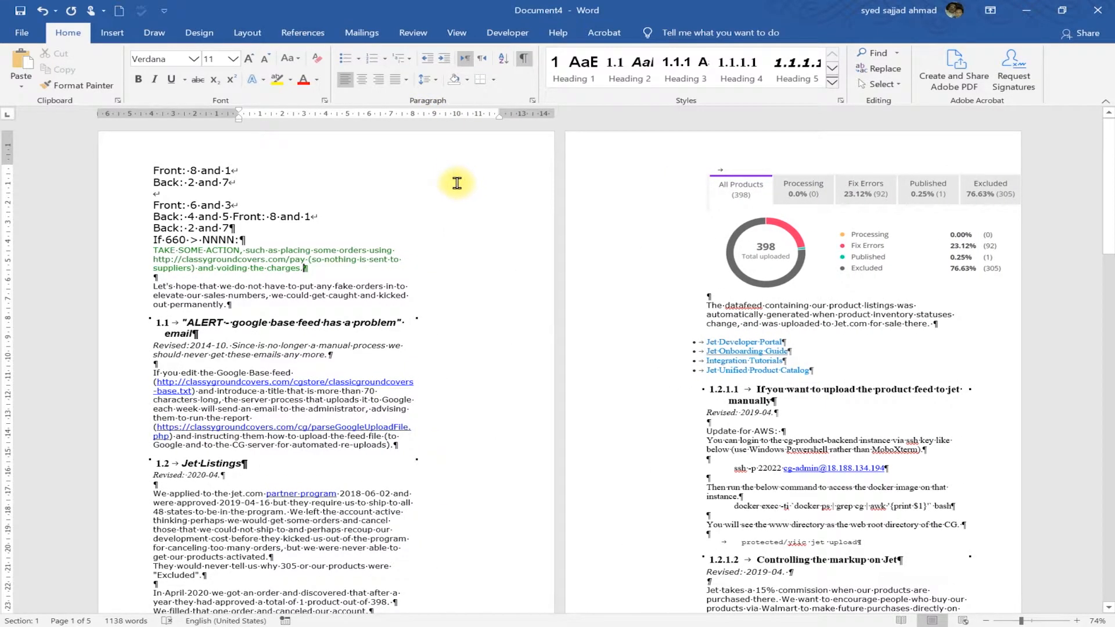
pyautogui.hotkey('ctrl', '1')
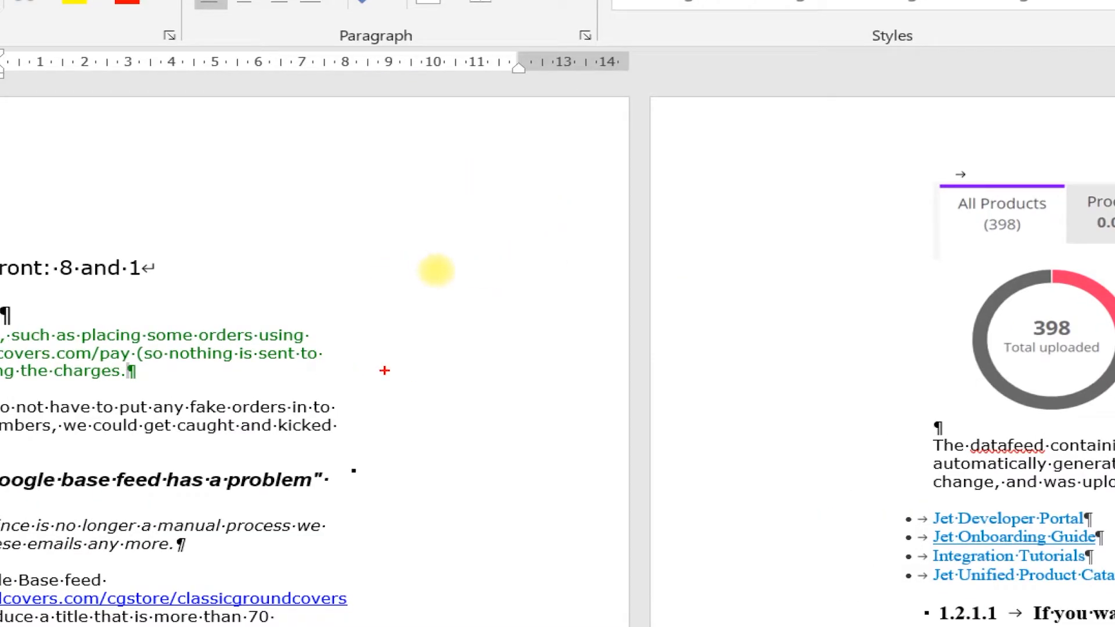
pyautogui.moveTo(393, 379); pyautogui.dragTo(657, 374)
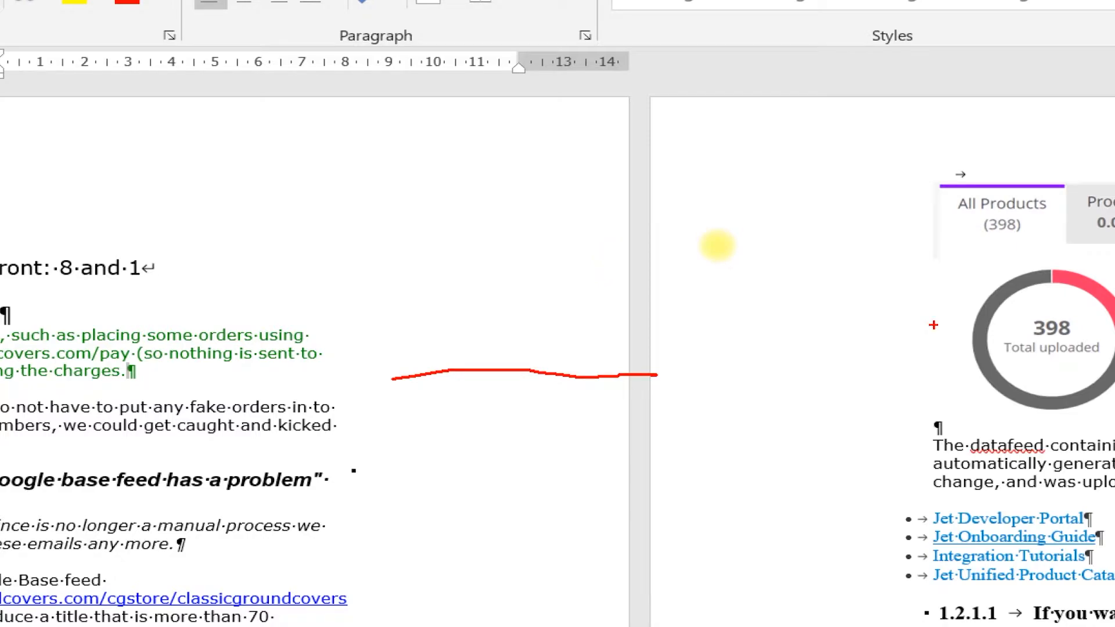
pyautogui.moveTo(912, 333); pyautogui.dragTo(683, 312)
pyautogui.press('Escape')
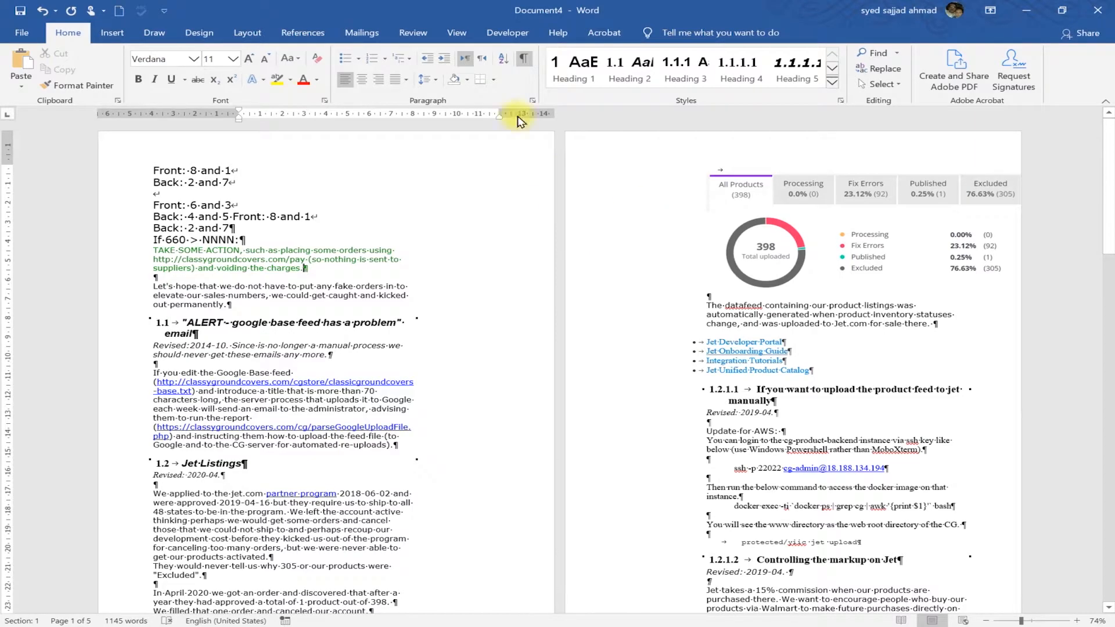
pyautogui.moveTo(509, 118); pyautogui.dragTo(443, 113)
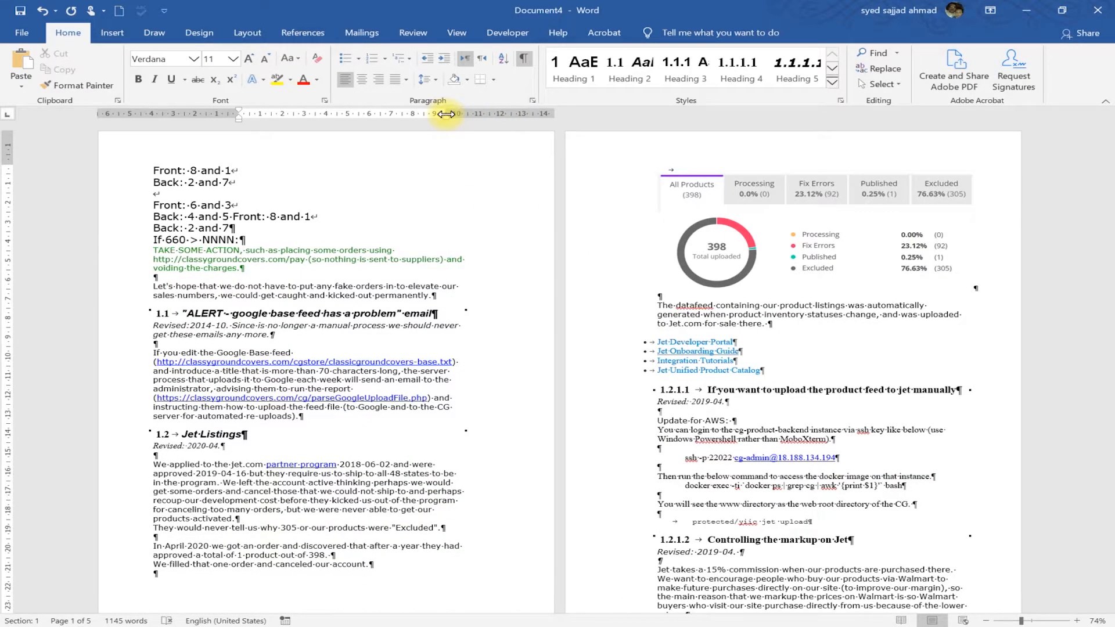
pyautogui.moveTo(446, 113); pyautogui.dragTo(390, 114)
pyautogui.moveTo(501, 108); pyautogui.dragTo(520, 110)
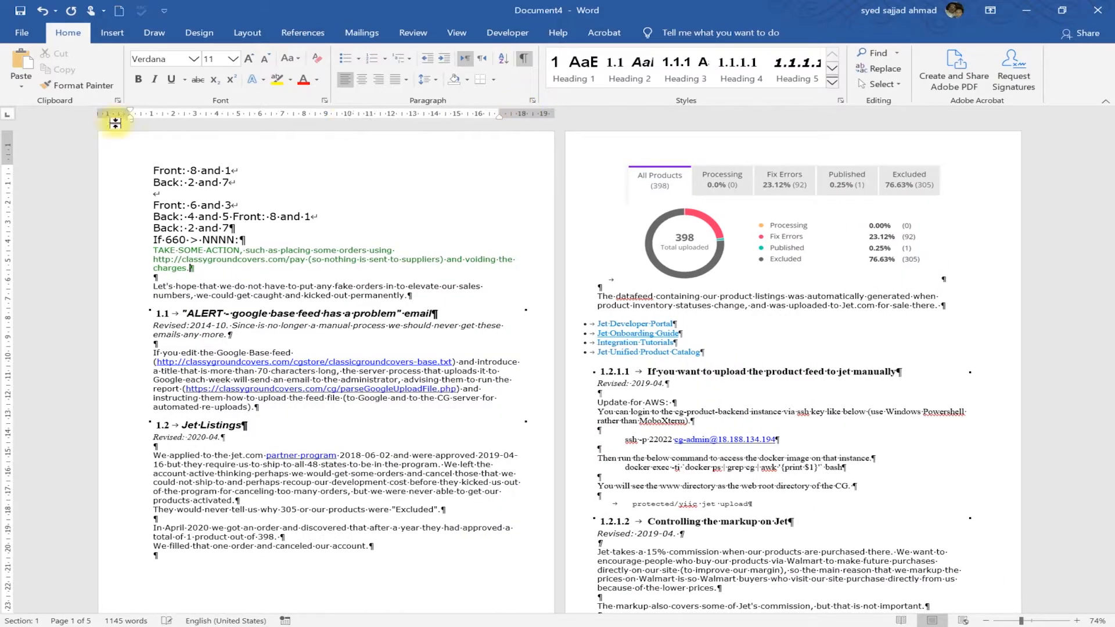
# - Set multiple pages to 2 pages per sheet and apply, then reopen Page Setup
pyautogui.doubleClick(17, 158)
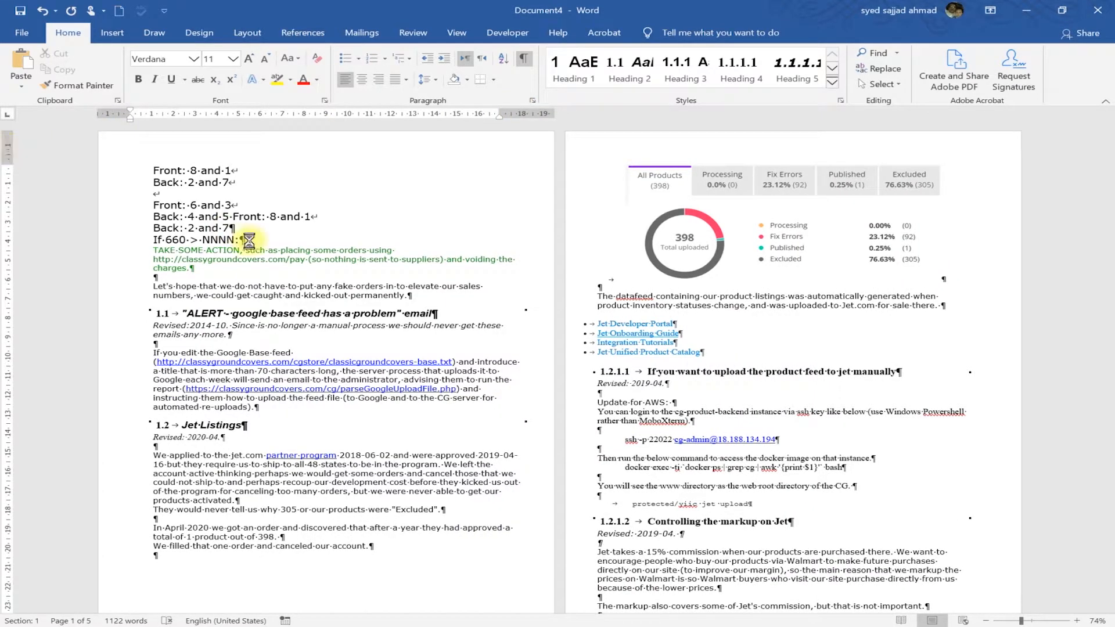
pyautogui.click(668, 323)
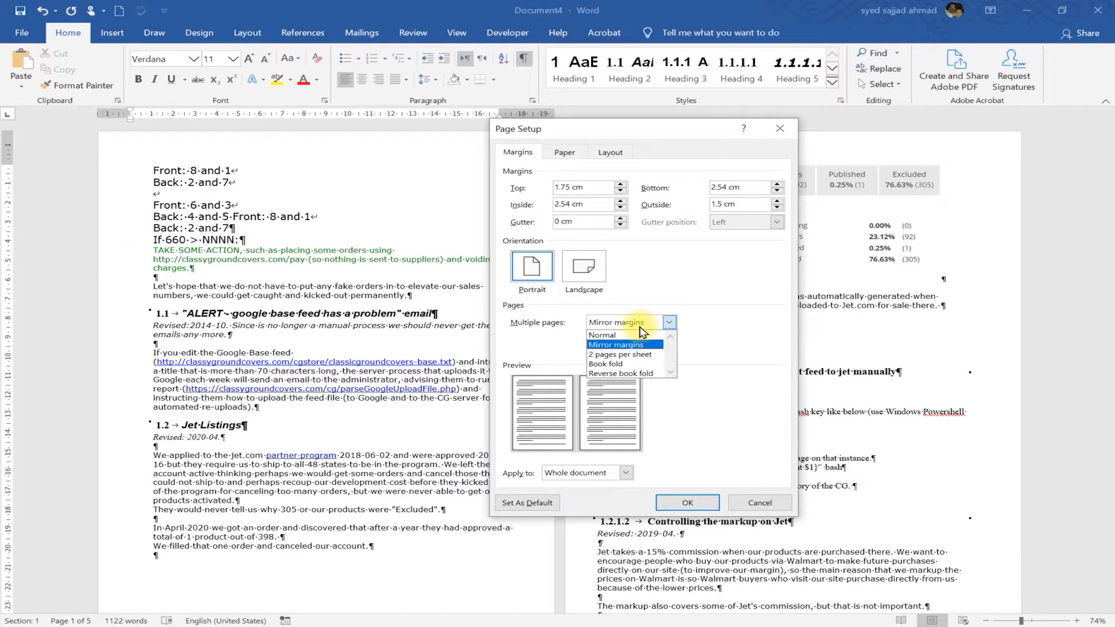
pyautogui.click(639, 355)
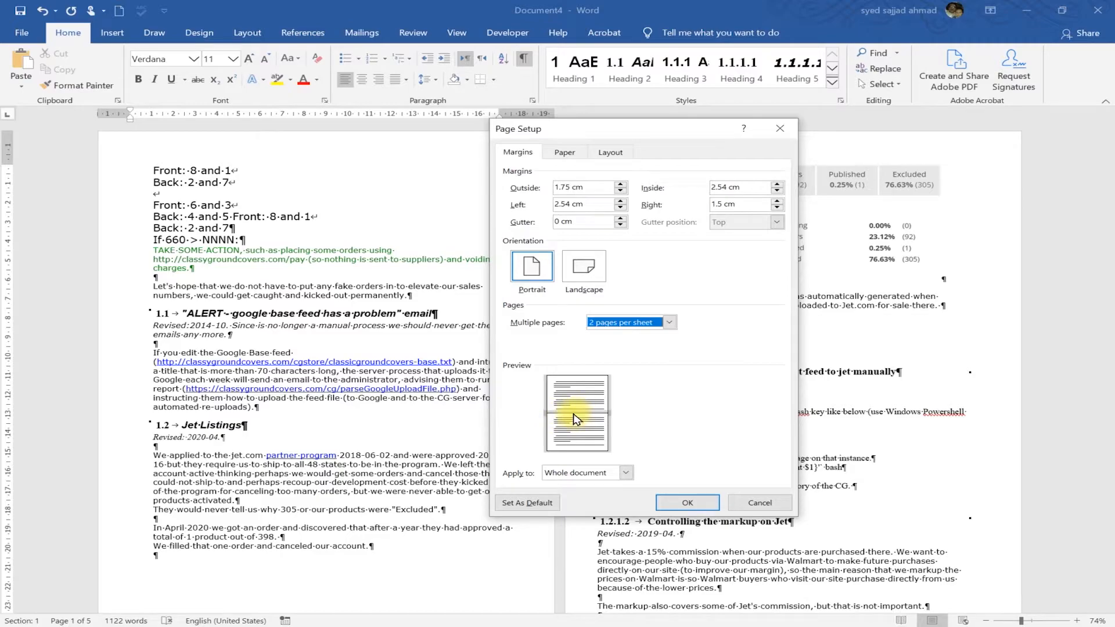
pyautogui.click(688, 503)
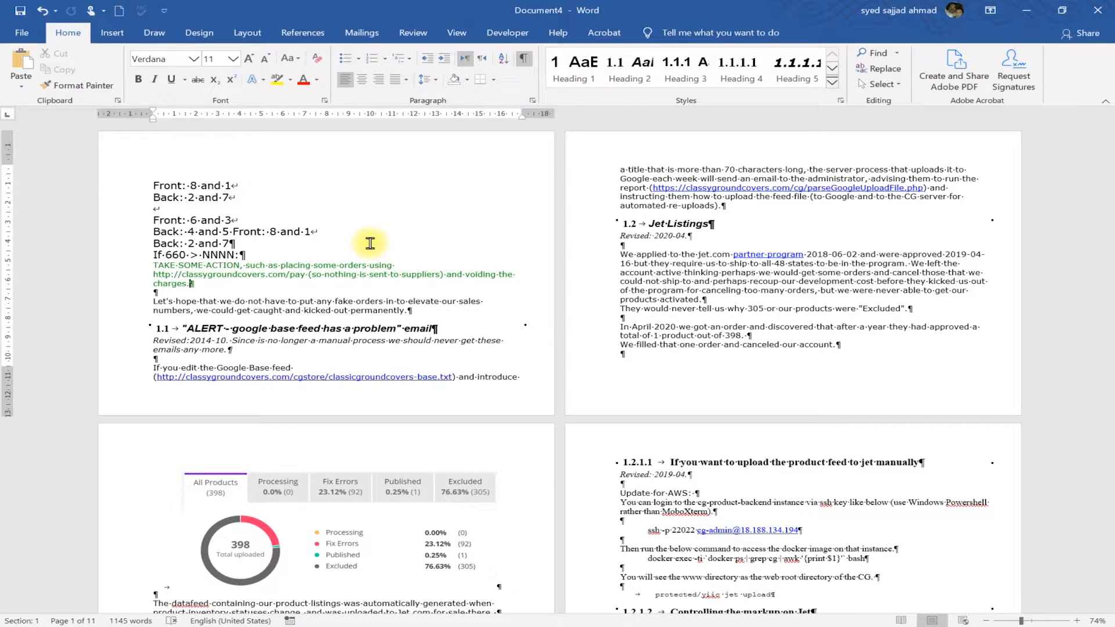
pyautogui.doubleClick(6, 149)
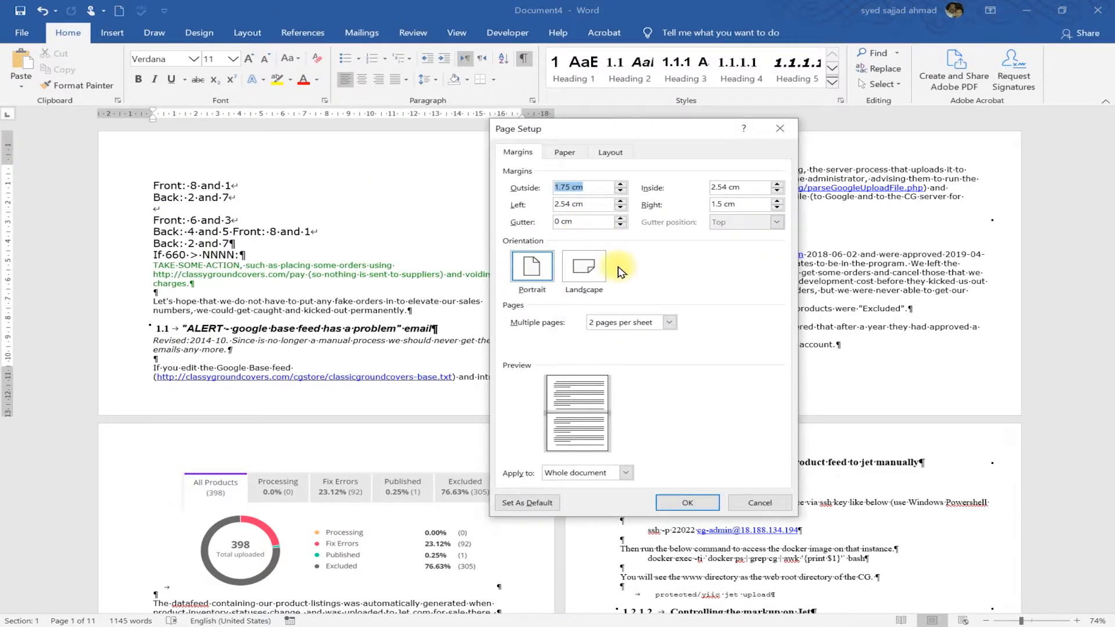
# - Switch multiple pages to Book fold, then Reverse book fold, and back to Book fold
pyautogui.click(632, 323)
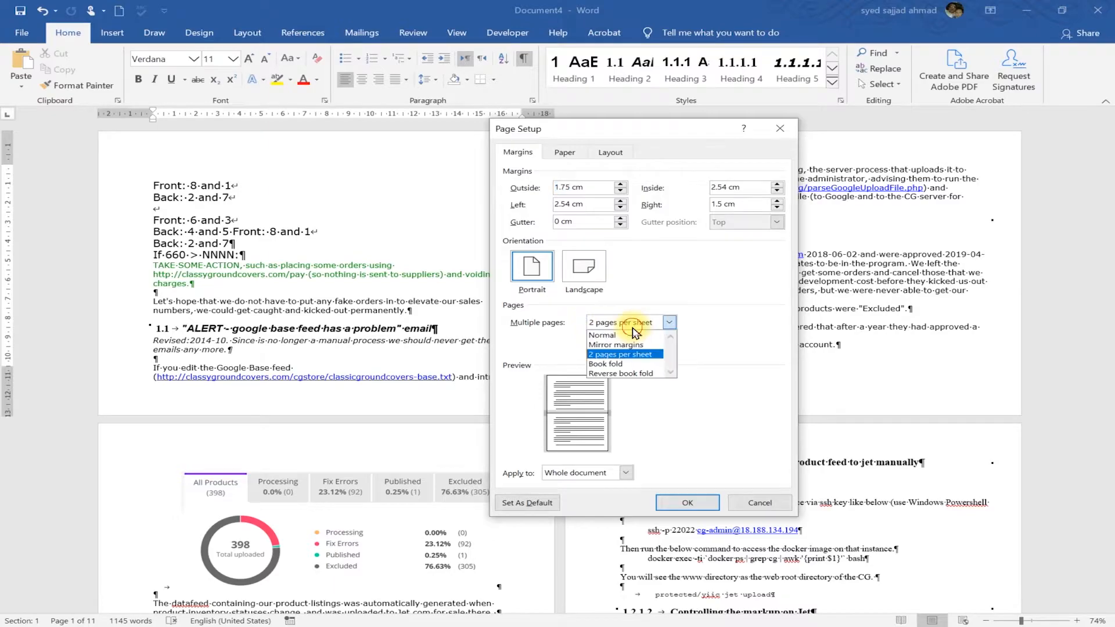
pyautogui.click(623, 364)
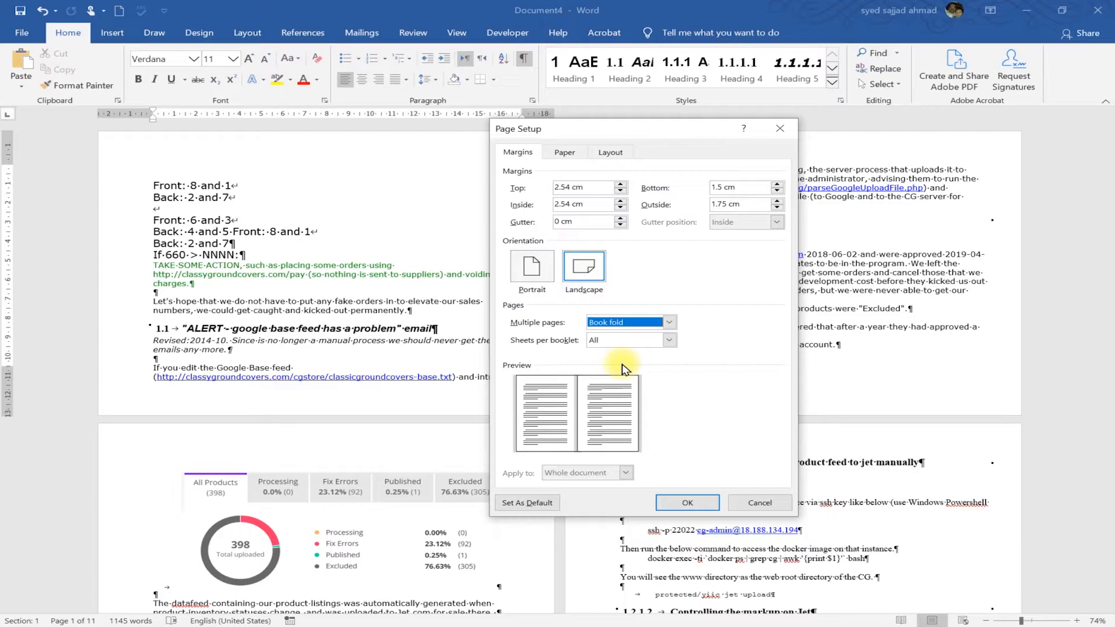
pyautogui.click(645, 326)
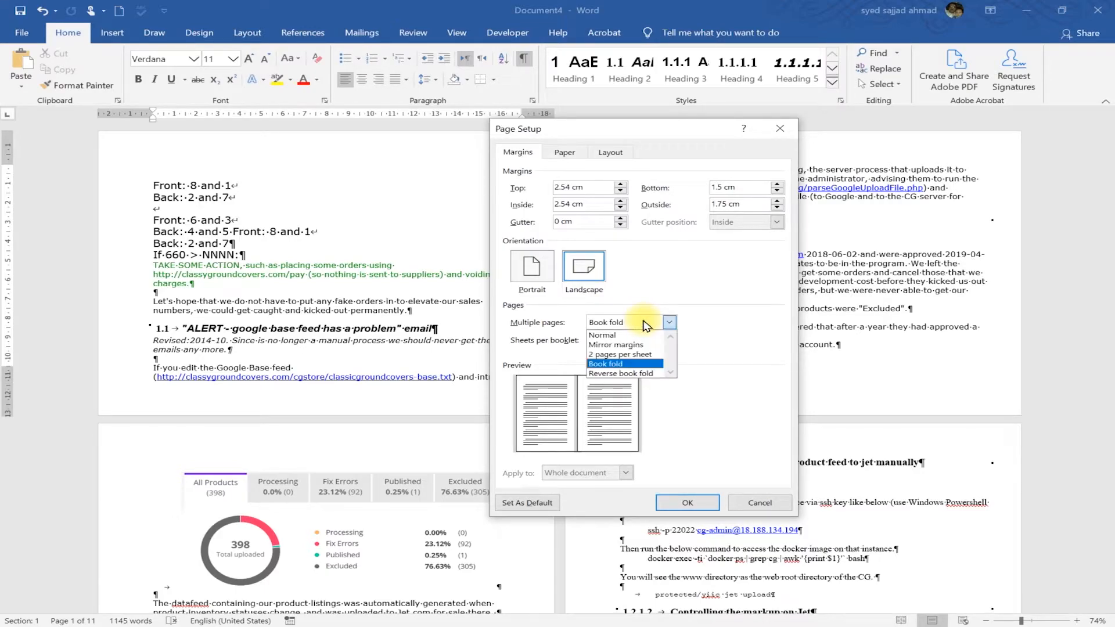
pyautogui.click(630, 375)
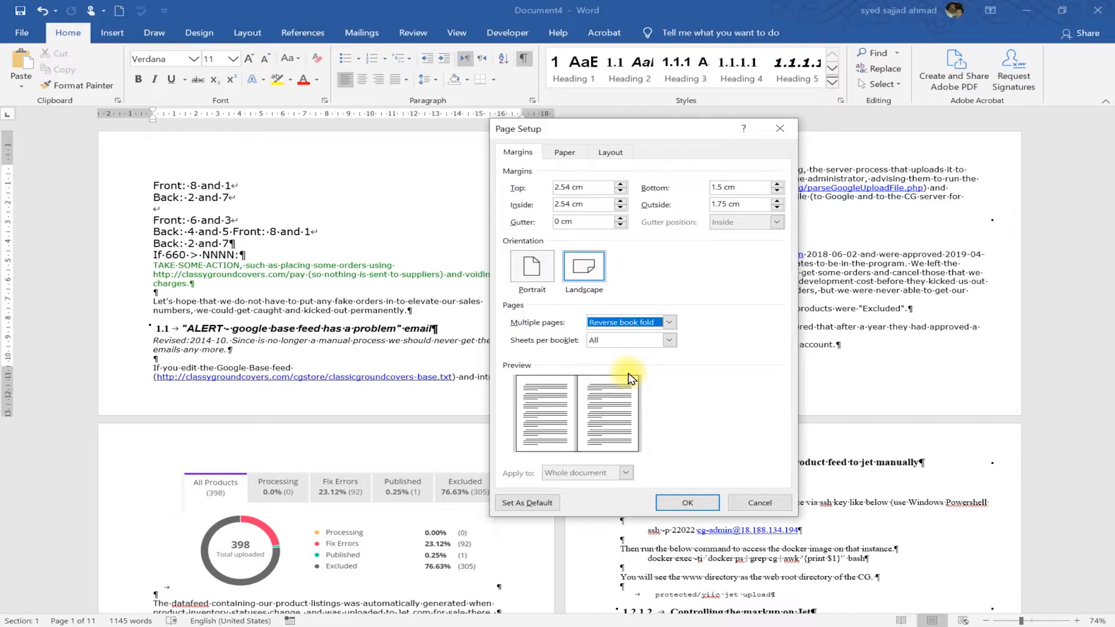
pyautogui.click(644, 326)
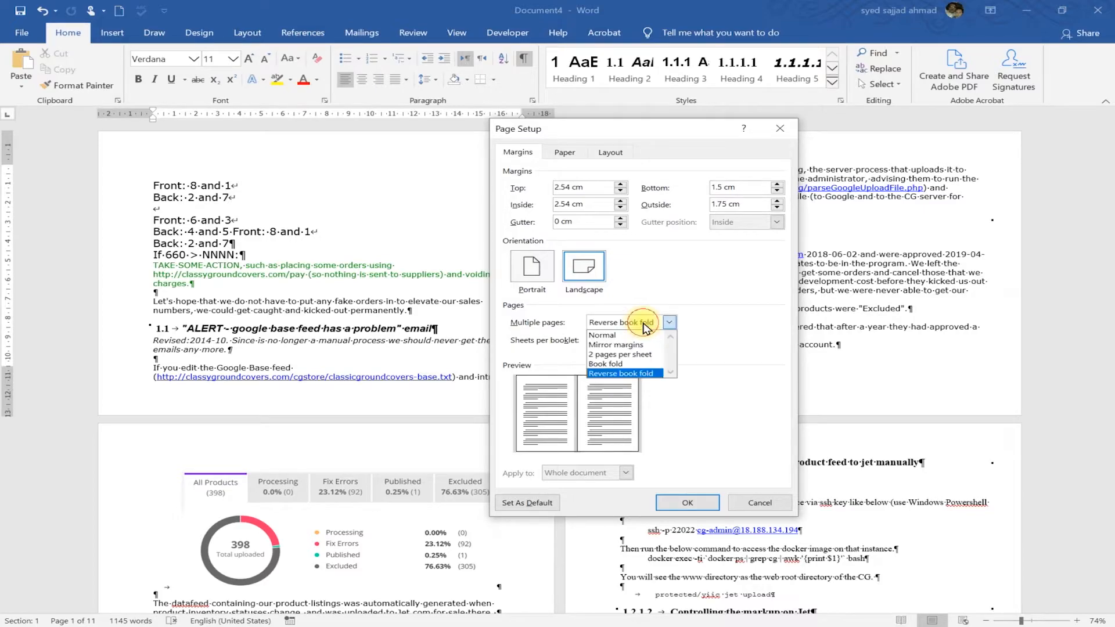
pyautogui.click(637, 365)
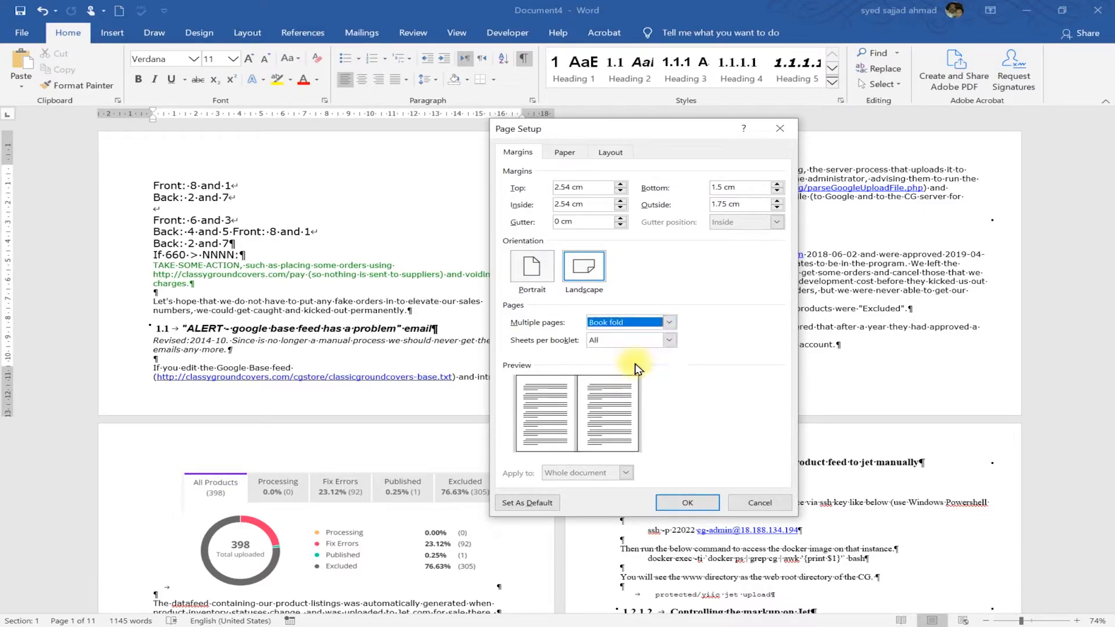
pyautogui.click(641, 324)
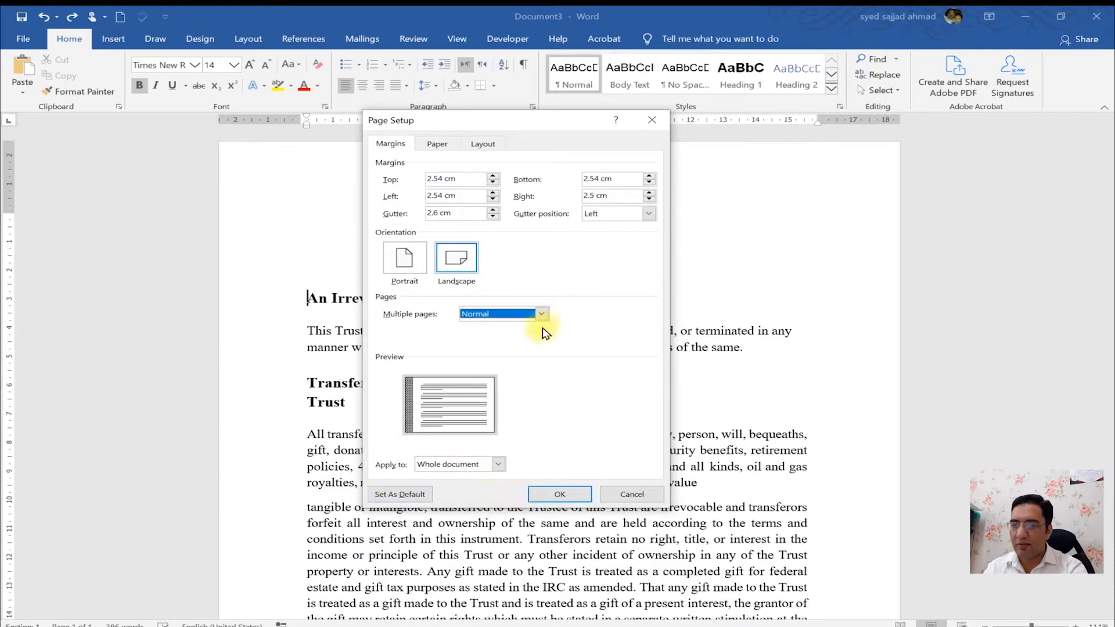
pyautogui.click(484, 464)
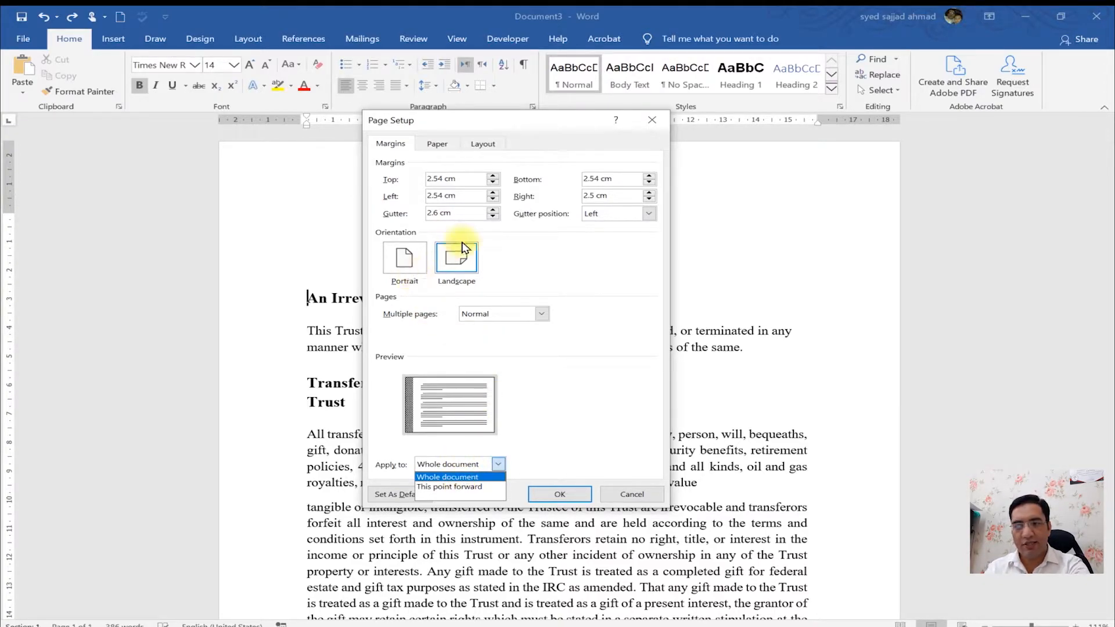
pyautogui.click(465, 487)
pyautogui.click(632, 495)
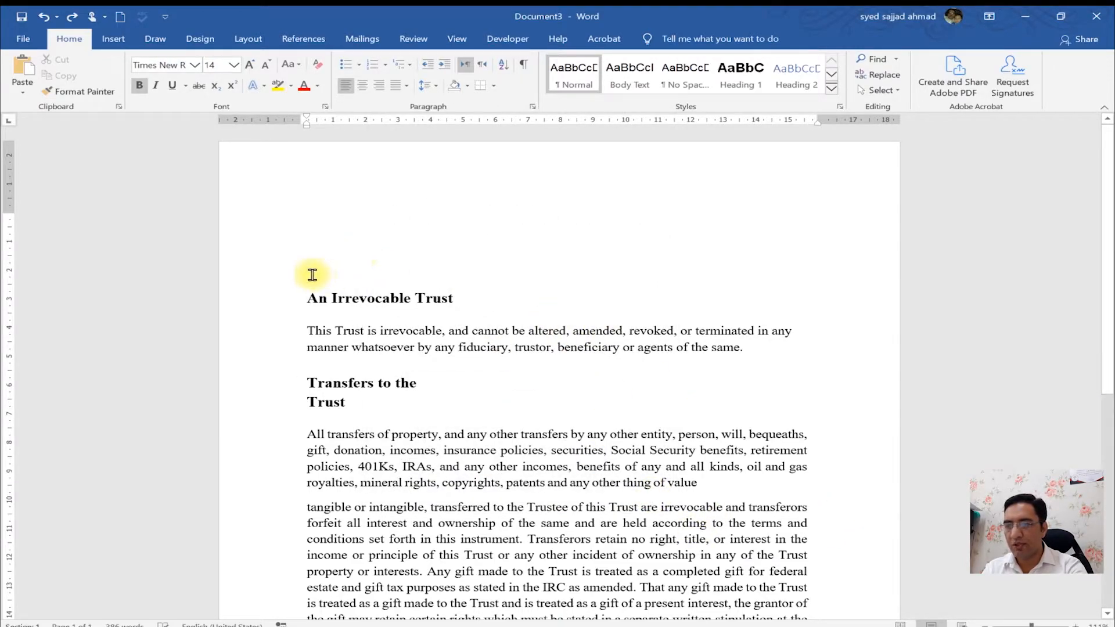
# - Copy all the document text and paste it at the end after four new blank lines
pyautogui.hotkey('ctrl', 'a')
pyautogui.hotkey('ctrl', 'c')
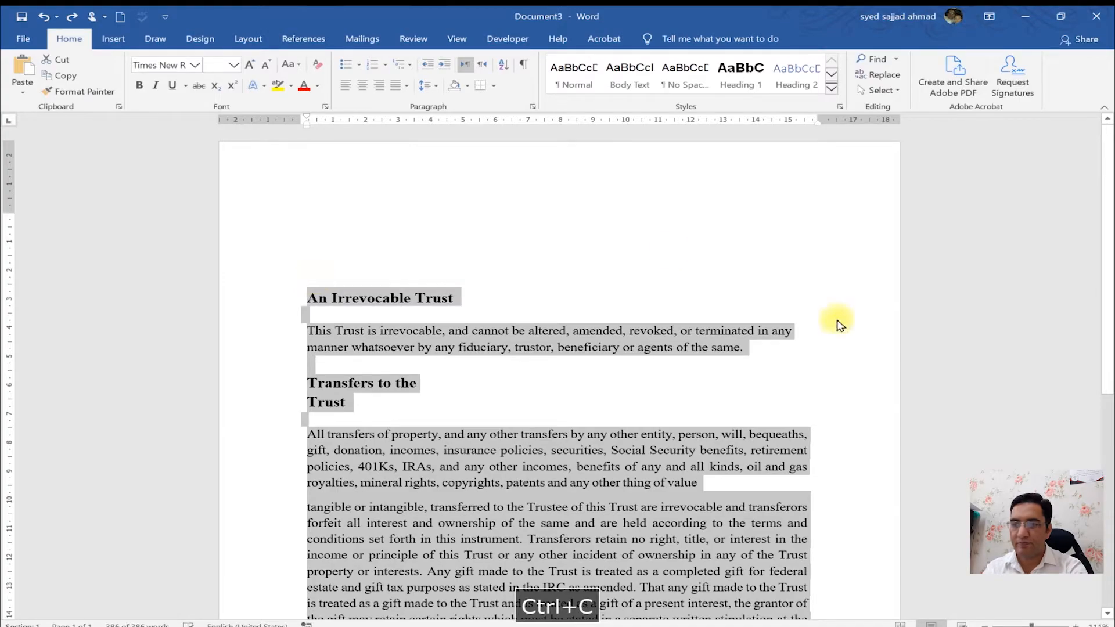
pyautogui.scroll(-10, 647, 448)
pyautogui.click(654, 436)
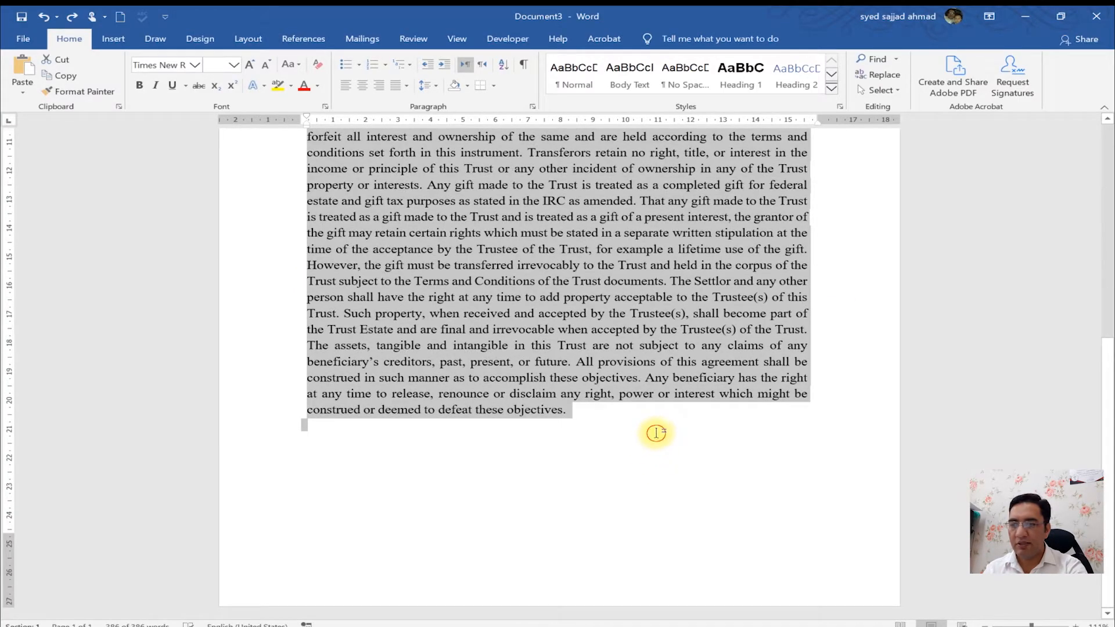
pyautogui.press('Return')
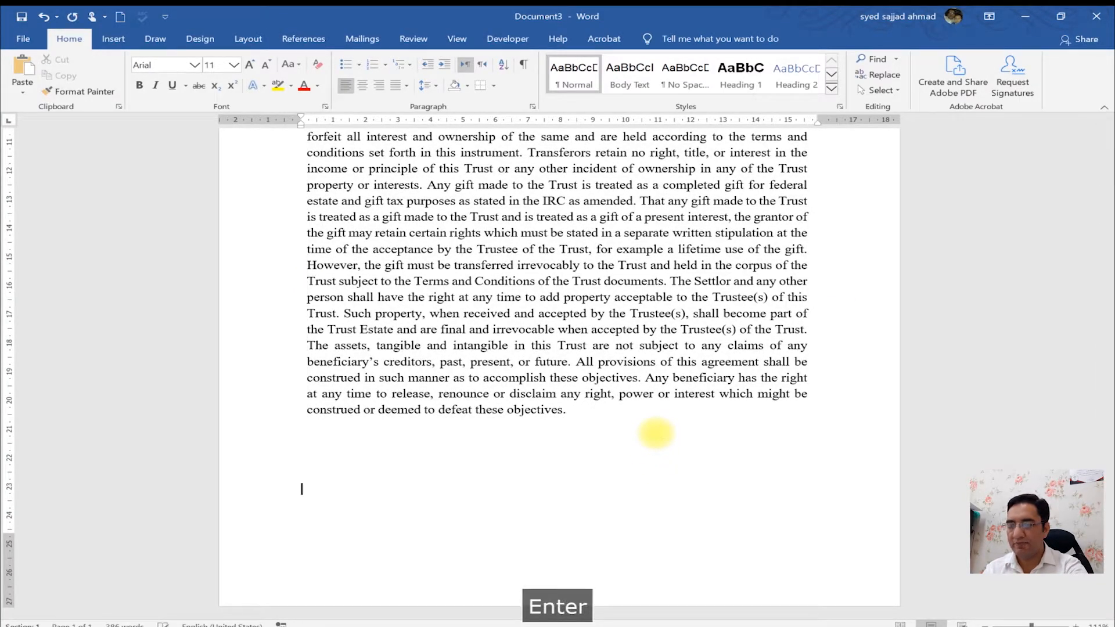
pyautogui.press('Return')
pyautogui.press('Return')
pyautogui.press('Return')
pyautogui.press('Return')
pyautogui.press('Return')
pyautogui.press('Return')
pyautogui.press('Return')
pyautogui.press('Return')
pyautogui.press('Return')
pyautogui.press('Return')
pyautogui.press('Return')
pyautogui.press('Return')
pyautogui.press('Return')
pyautogui.press('Return')
pyautogui.press('Return')
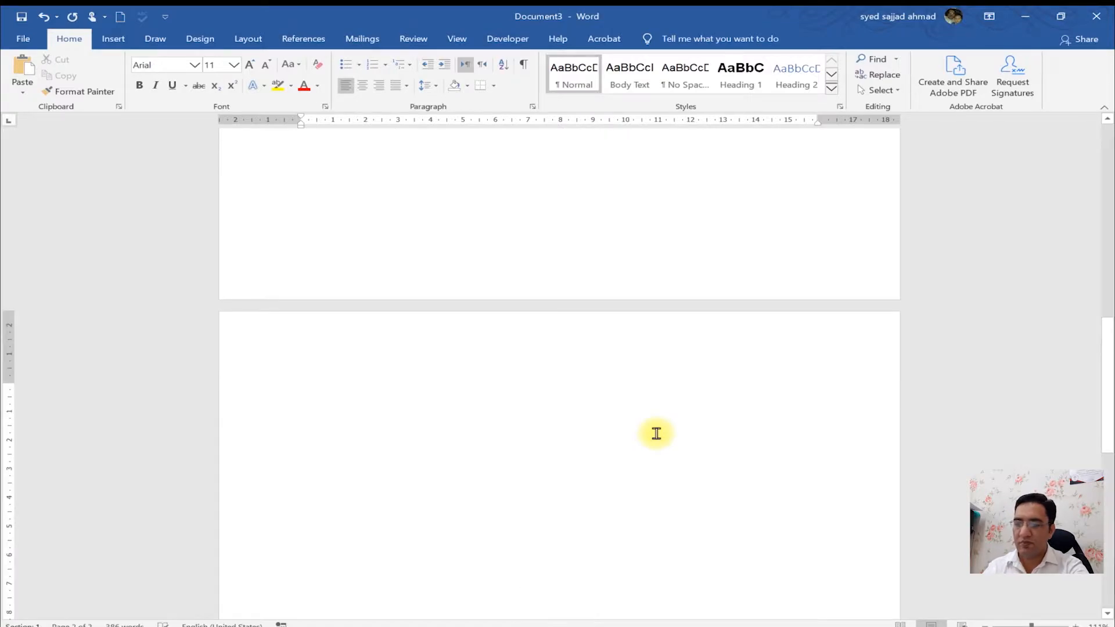
pyautogui.hotkey('ctrl', 'v')
# - Delete the blank lines in front of the pasted copy of the heading
pyautogui.moveTo(1111, 437); pyautogui.dragTo(1111, 322)
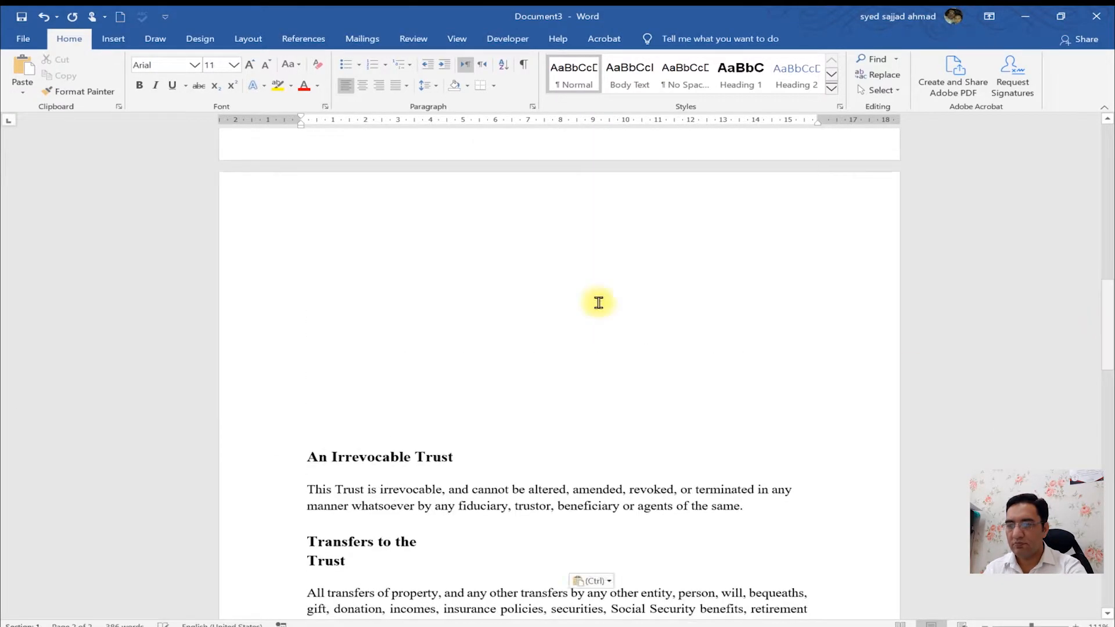
pyautogui.click(438, 245)
pyautogui.press('Delete')
pyautogui.press('Delete')
pyautogui.press('Delete')
pyautogui.press('Delete')
pyautogui.press('Delete')
pyautogui.press('Delete')
pyautogui.press('Delete')
pyautogui.press('Delete')
pyautogui.press('Delete')
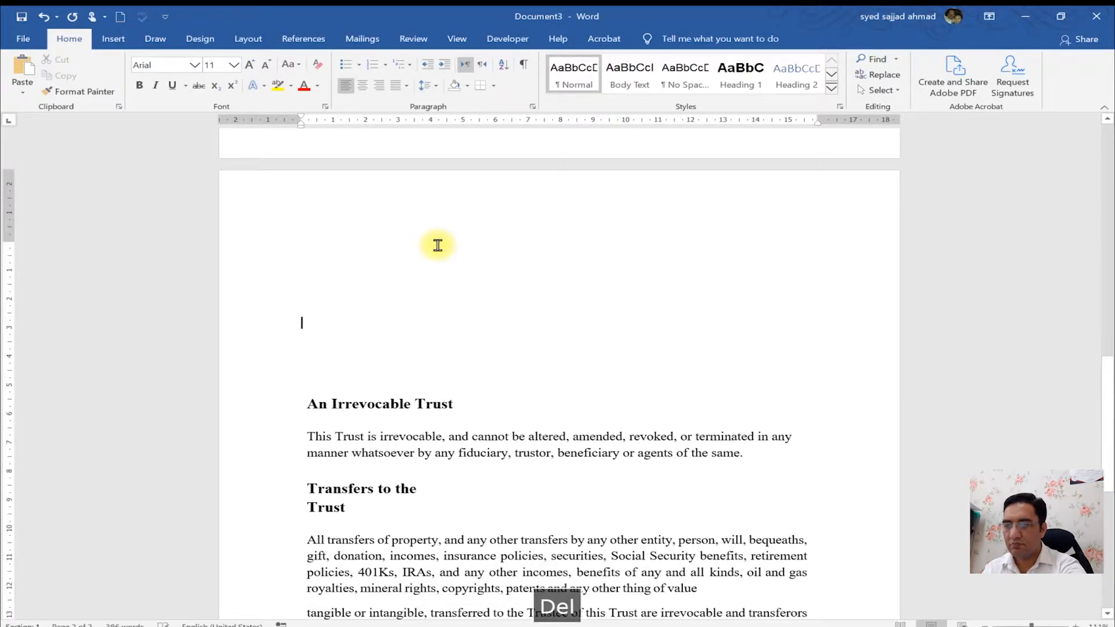
pyautogui.press('Delete')
pyautogui.press('BackSpace')
pyautogui.press('BackSpace')
pyautogui.press('BackSpace')
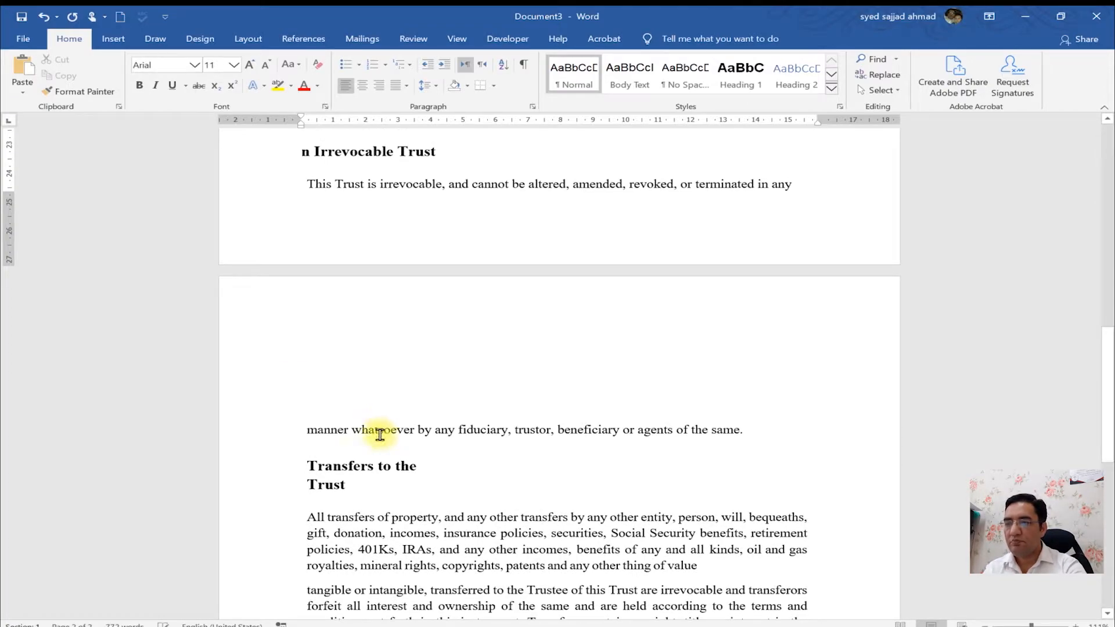
pyautogui.click(383, 433)
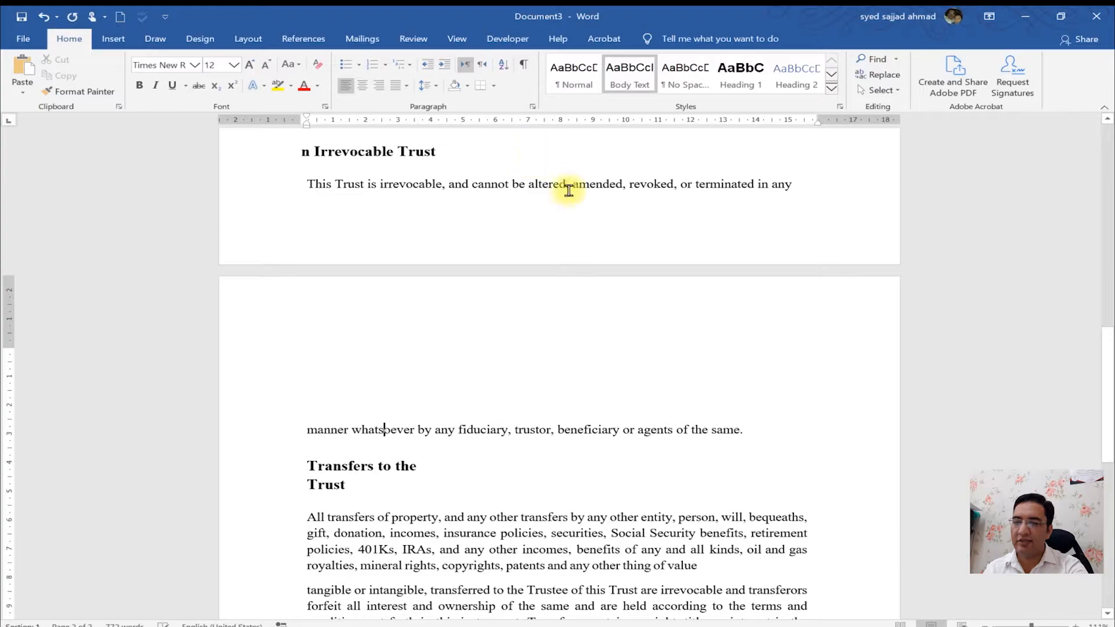
# - Enlarge the first page's top margin on the vertical ruler to about 8 cm
pyautogui.moveTo(1108, 366); pyautogui.dragTo(1068, 58)
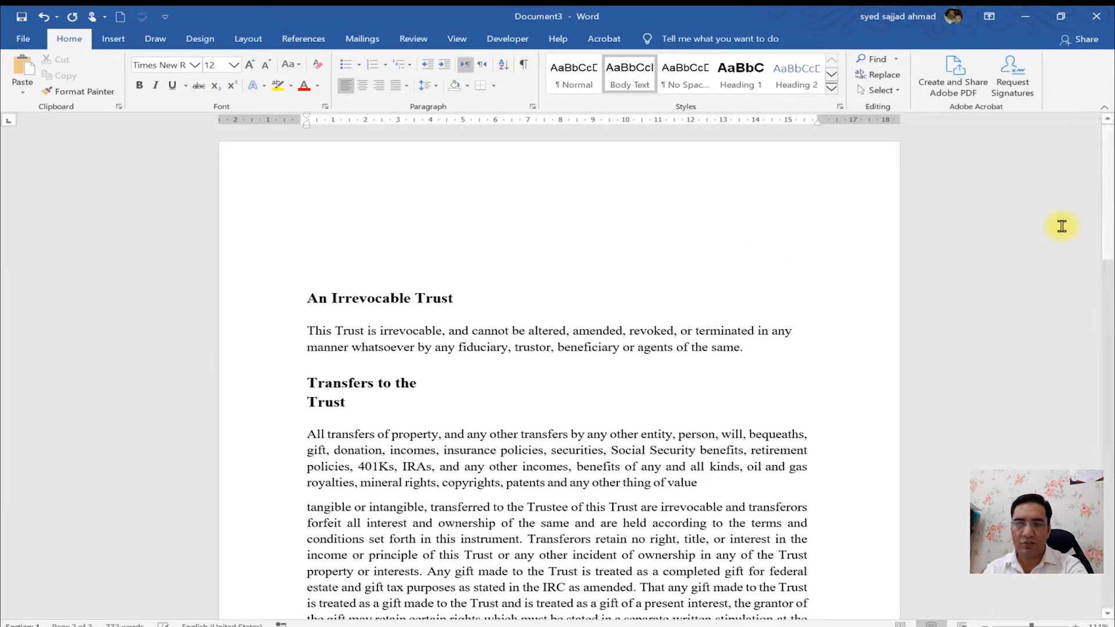
pyautogui.click(695, 238)
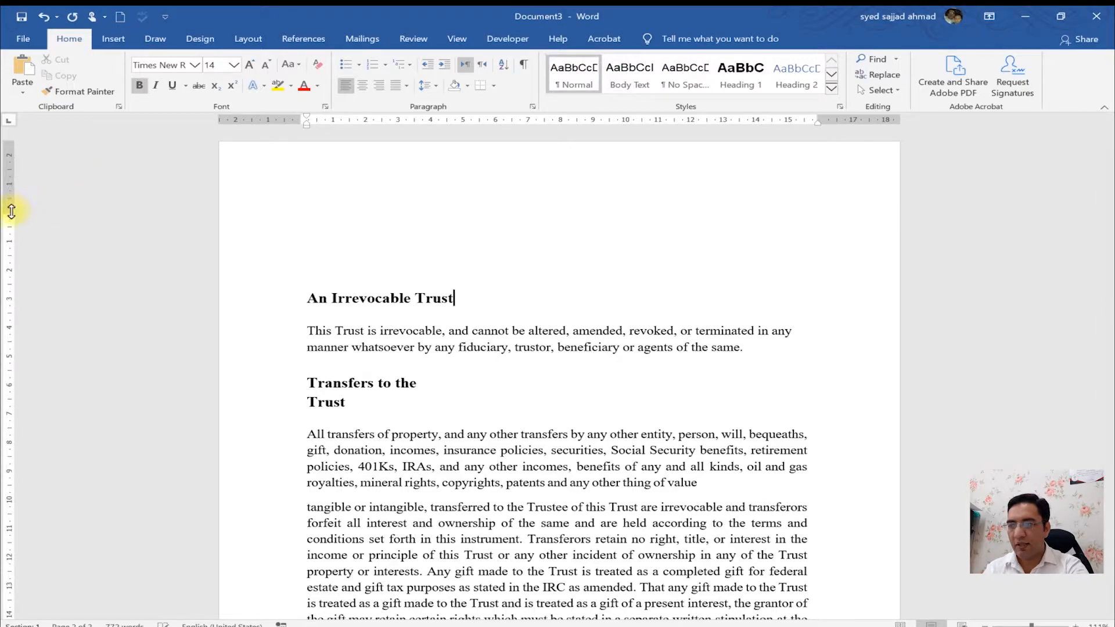
pyautogui.moveTo(9, 213); pyautogui.dragTo(9, 372)
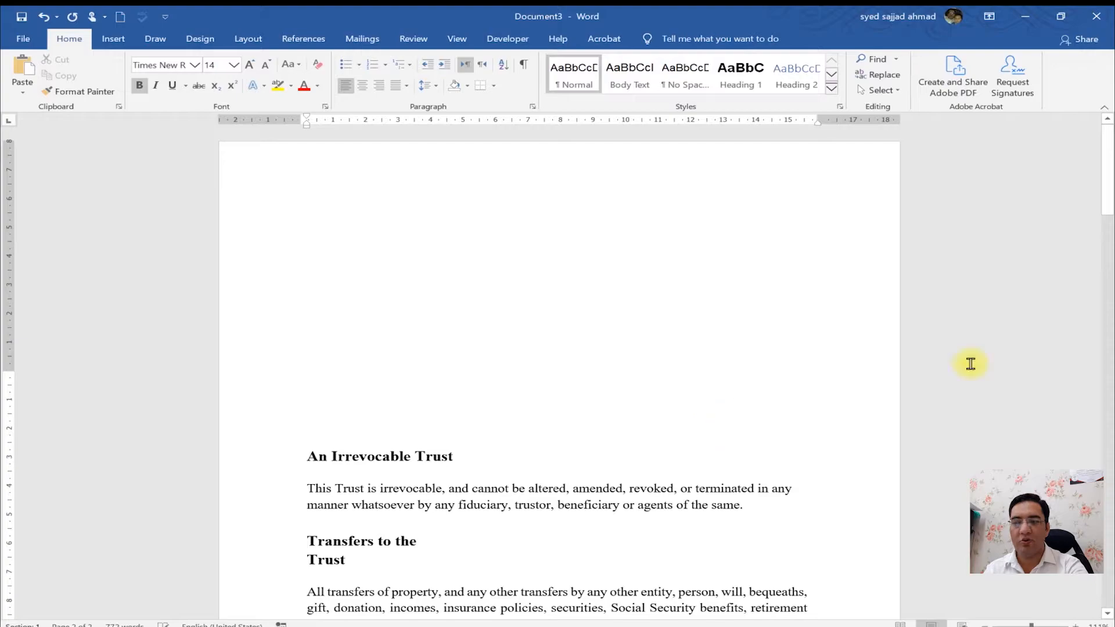
# - At the start of the pasted copy, set the top margin to 2 cm applied from this point forward
pyautogui.click(1111, 463)
pyautogui.click(1110, 463)
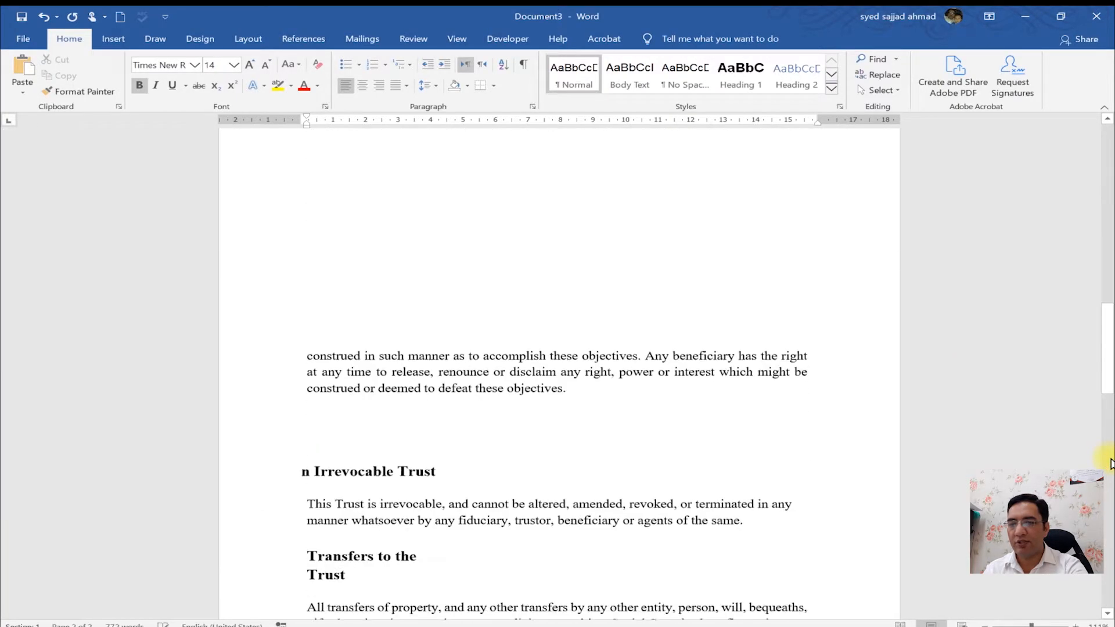
pyautogui.moveTo(1110, 377); pyautogui.dragTo(1110, 337)
pyautogui.click(411, 496)
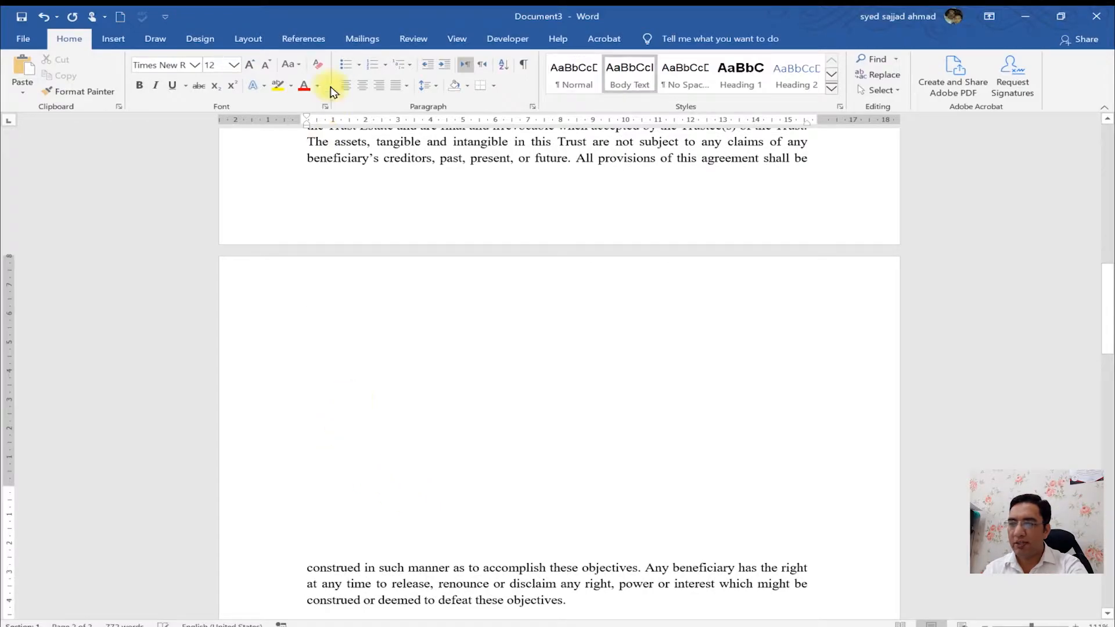
pyautogui.doubleClick(283, 124)
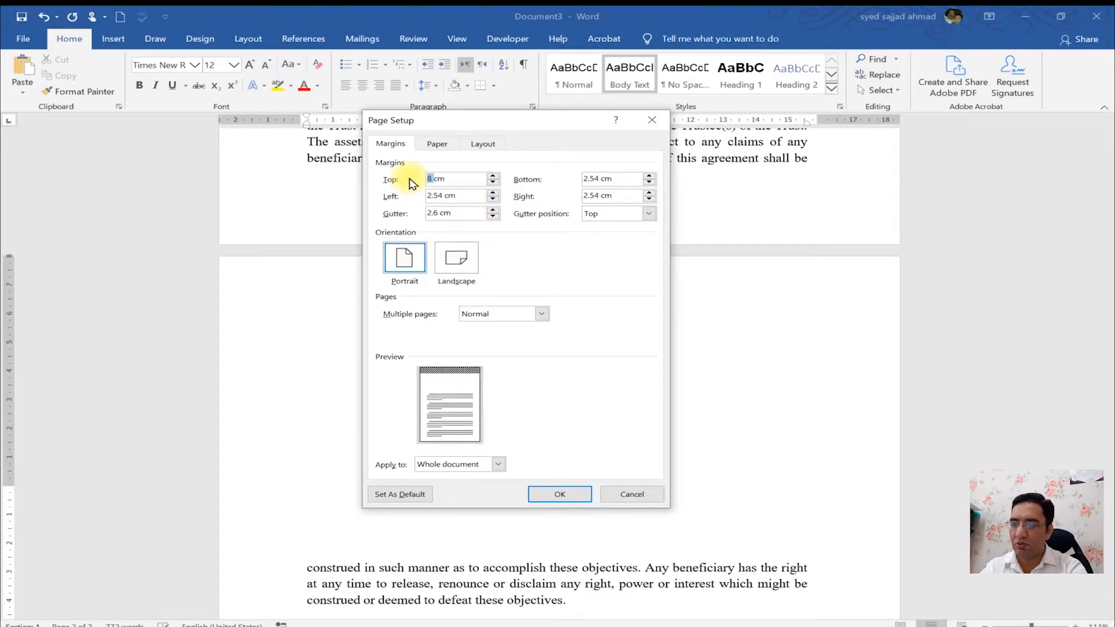
pyautogui.write('2')
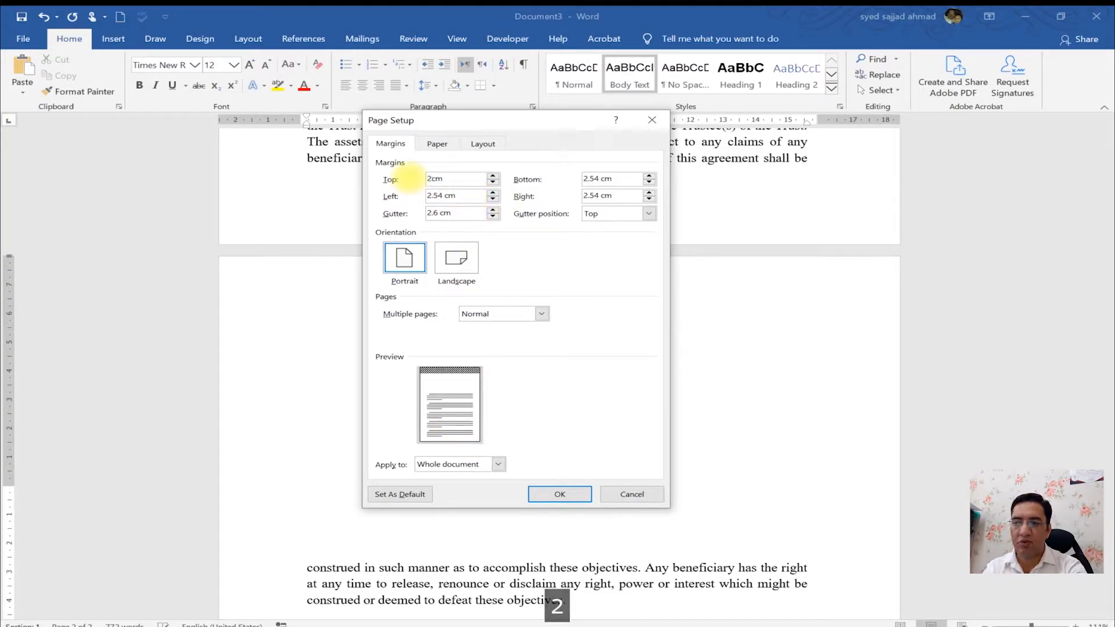
pyautogui.click(491, 464)
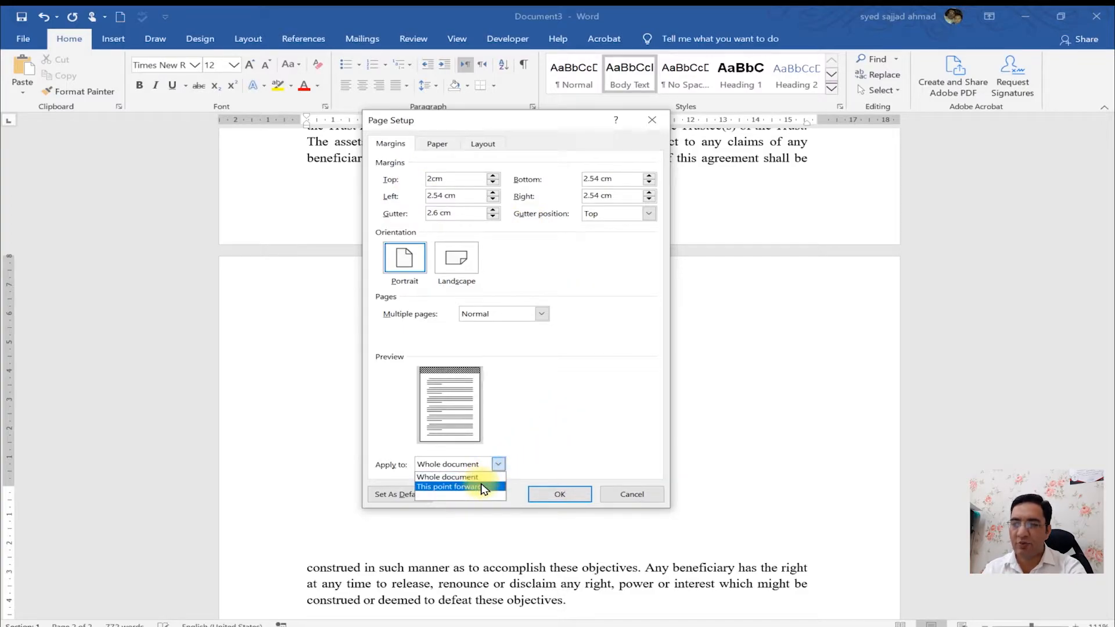
pyautogui.click(482, 487)
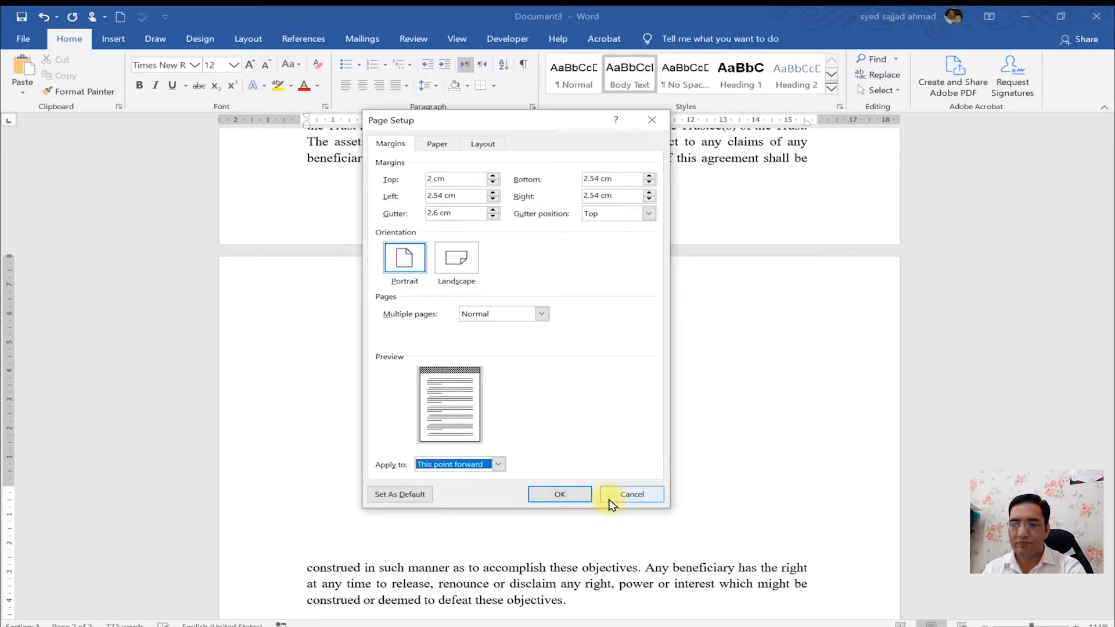
pyautogui.click(562, 497)
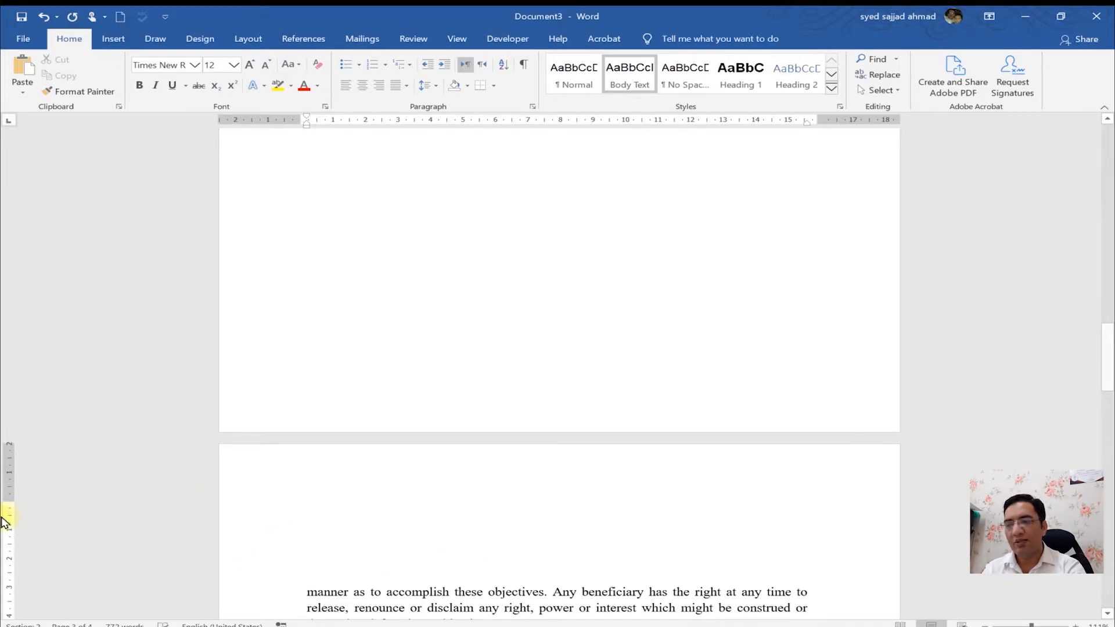
# - Scroll through the document to examine the page margins before and after the new section
pyautogui.moveTo(1111, 363); pyautogui.dragTo(1111, 247)
pyautogui.click(593, 533)
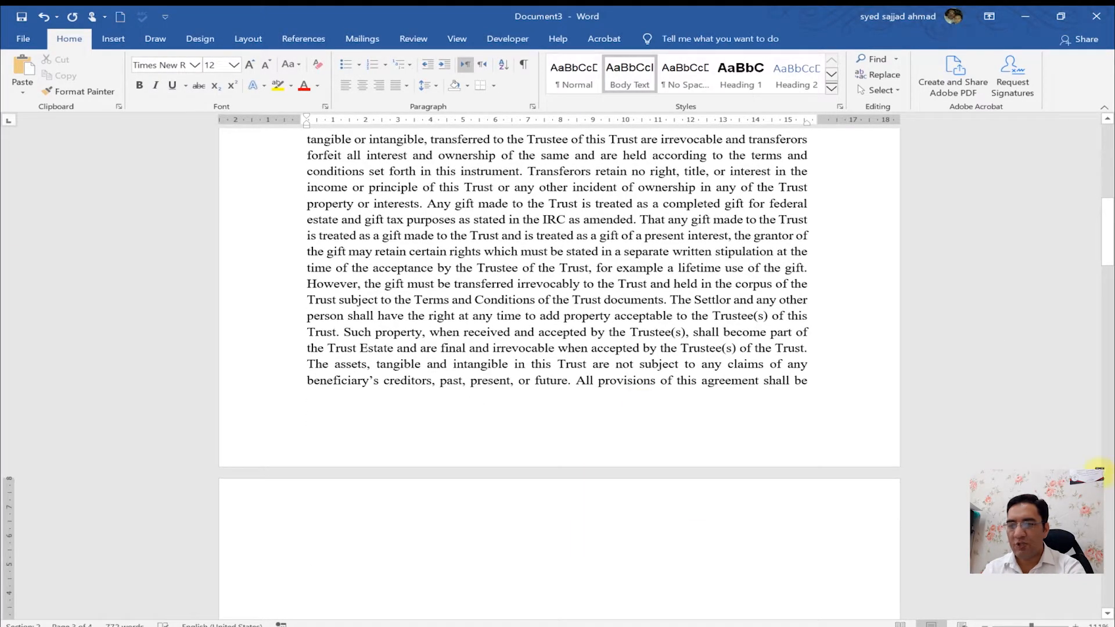
pyautogui.click(1112, 486)
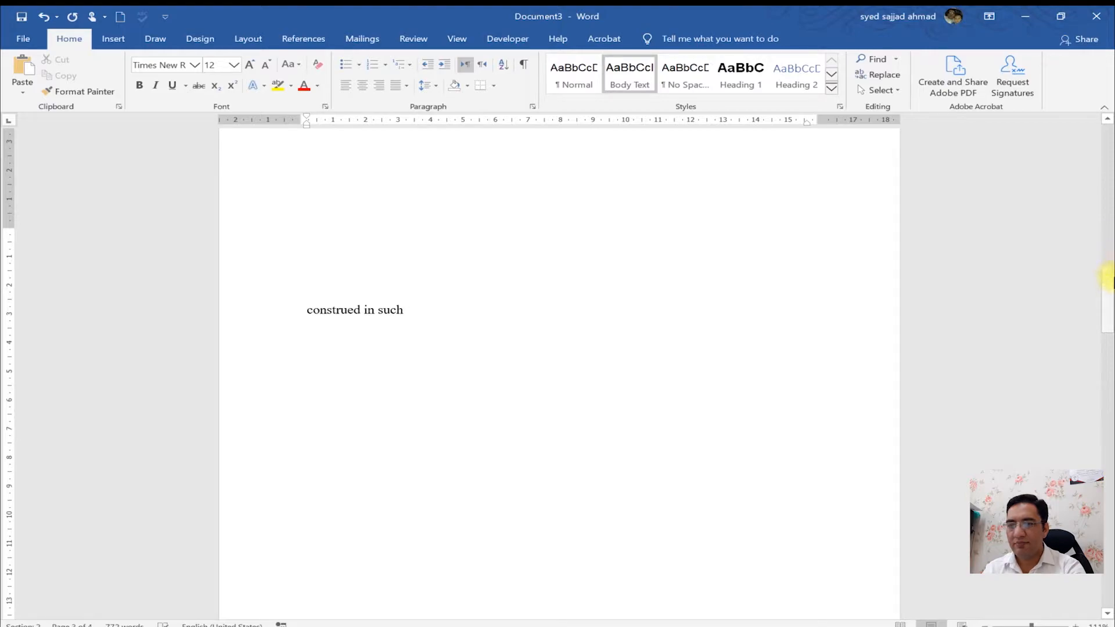
pyautogui.moveTo(1111, 308); pyautogui.dragTo(1108, 381)
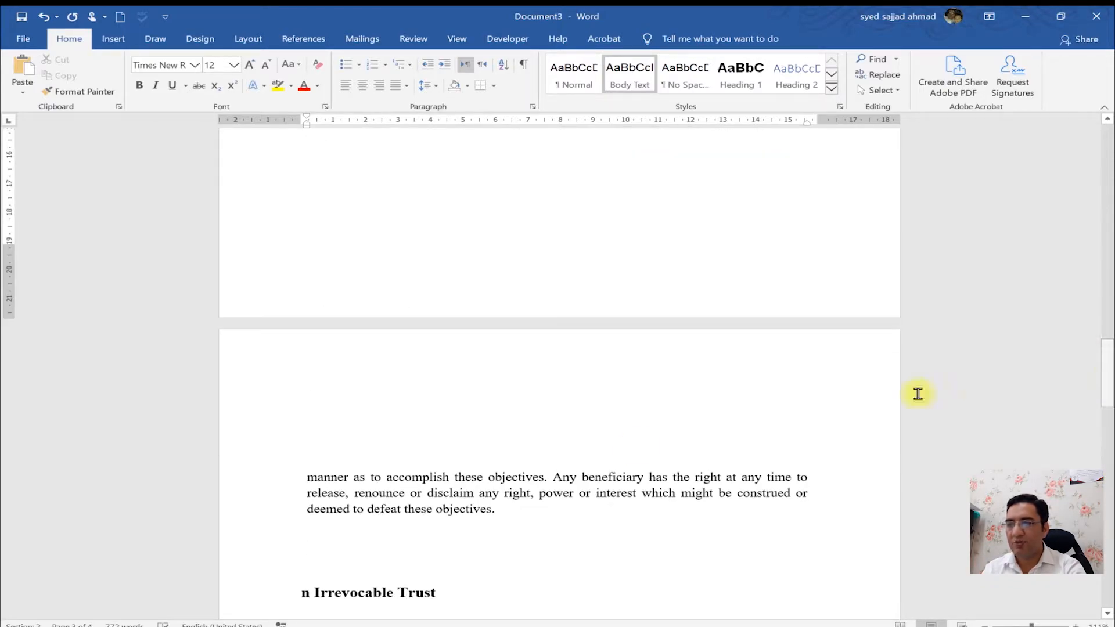
pyautogui.click(441, 488)
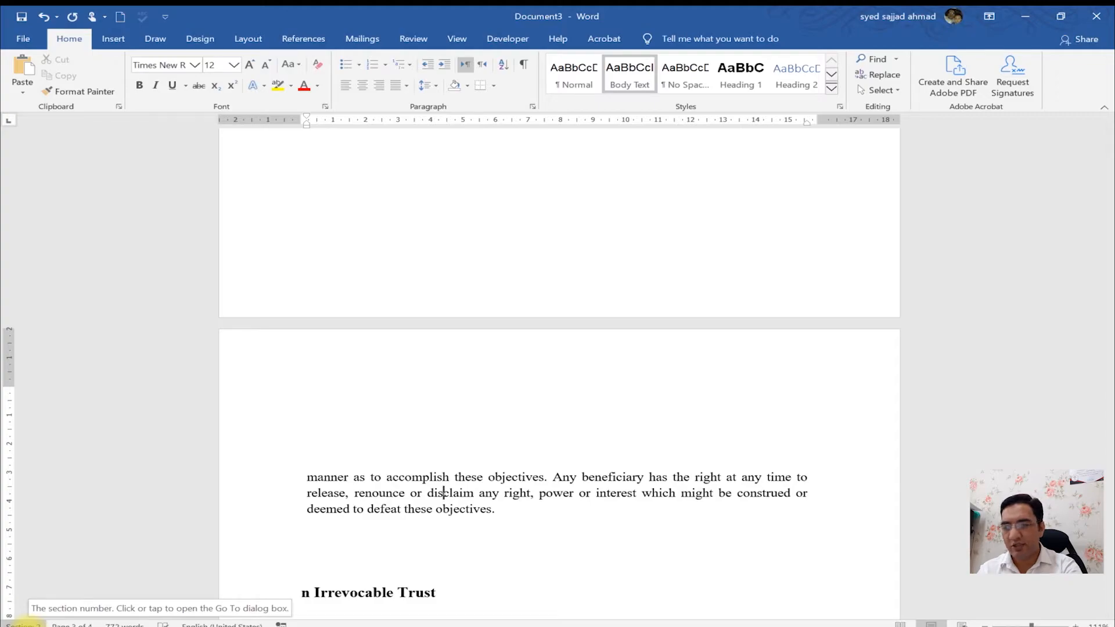
pyautogui.scroll(9, 587, 167)
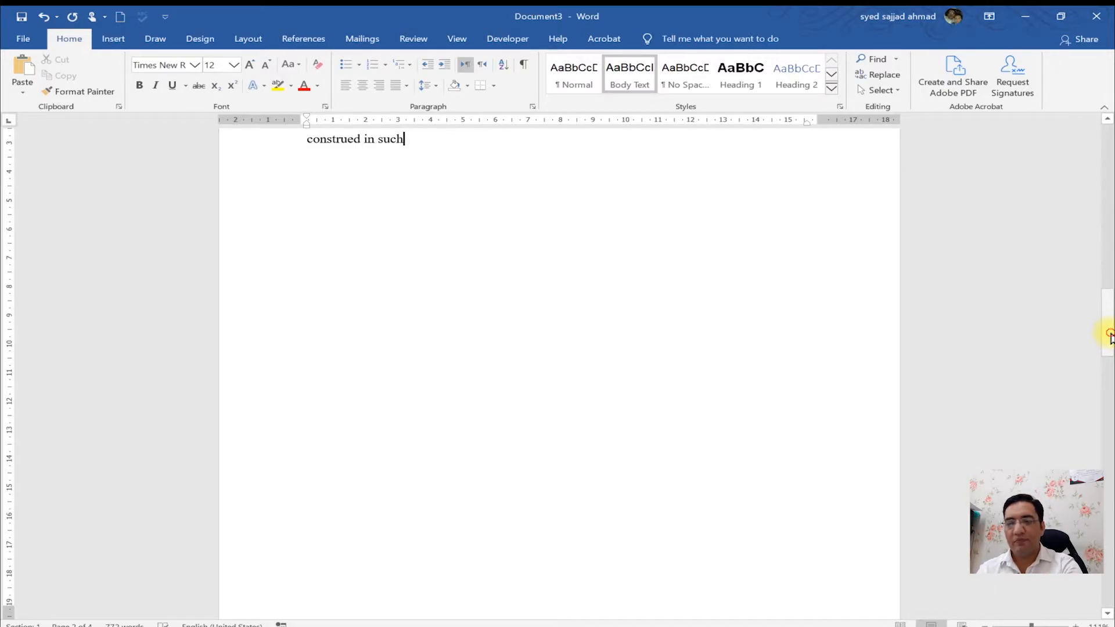
pyautogui.moveTo(1110, 336); pyautogui.dragTo(1110, 447)
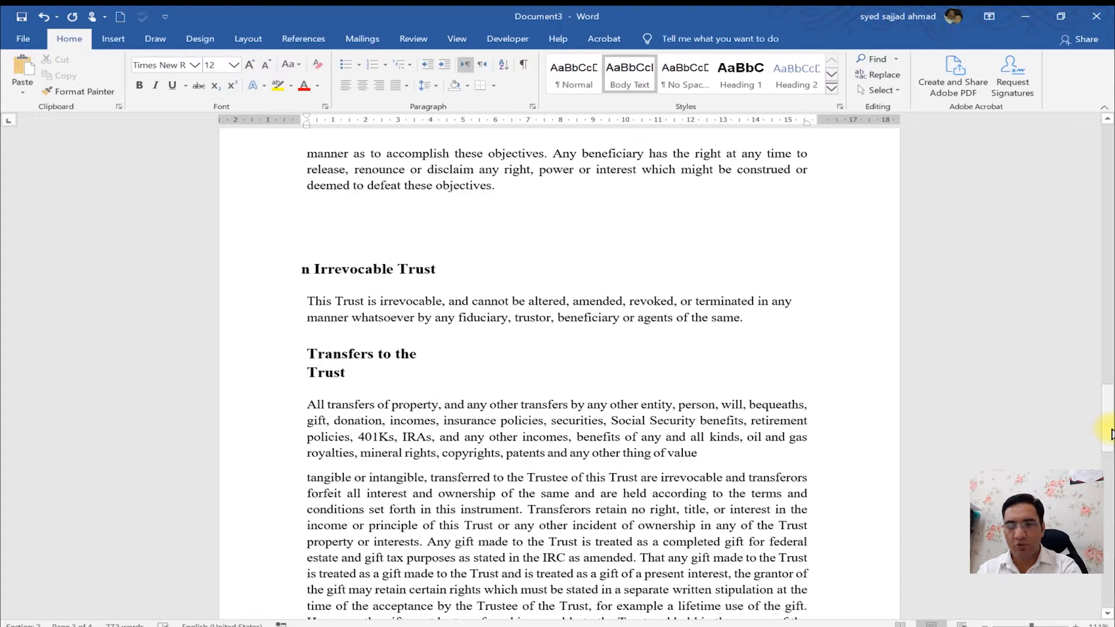
pyautogui.moveTo(1111, 434); pyautogui.dragTo(1109, 591)
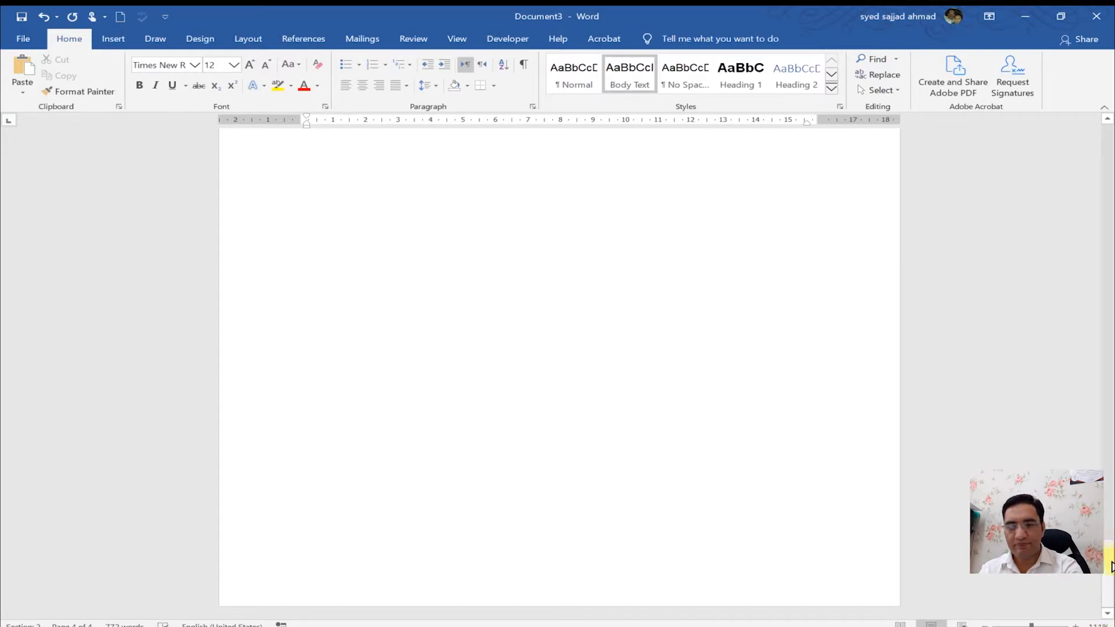
pyautogui.moveTo(1107, 495); pyautogui.dragTo(1111, 129)
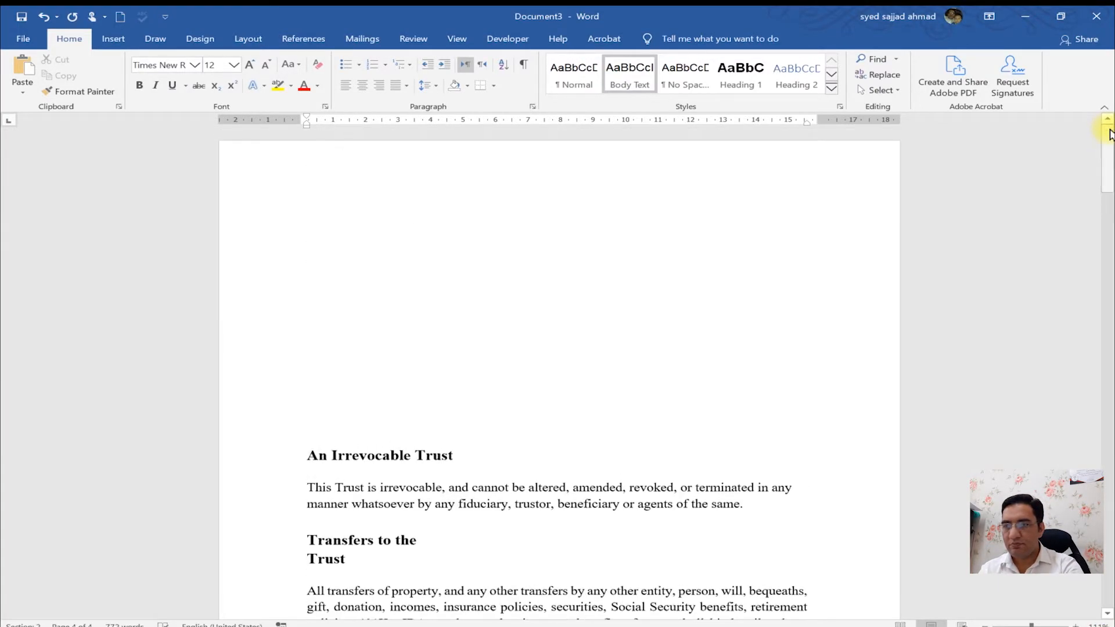
# - Open the paper settings of Page Setup and browse the list of paper sizes
pyautogui.click(589, 379)
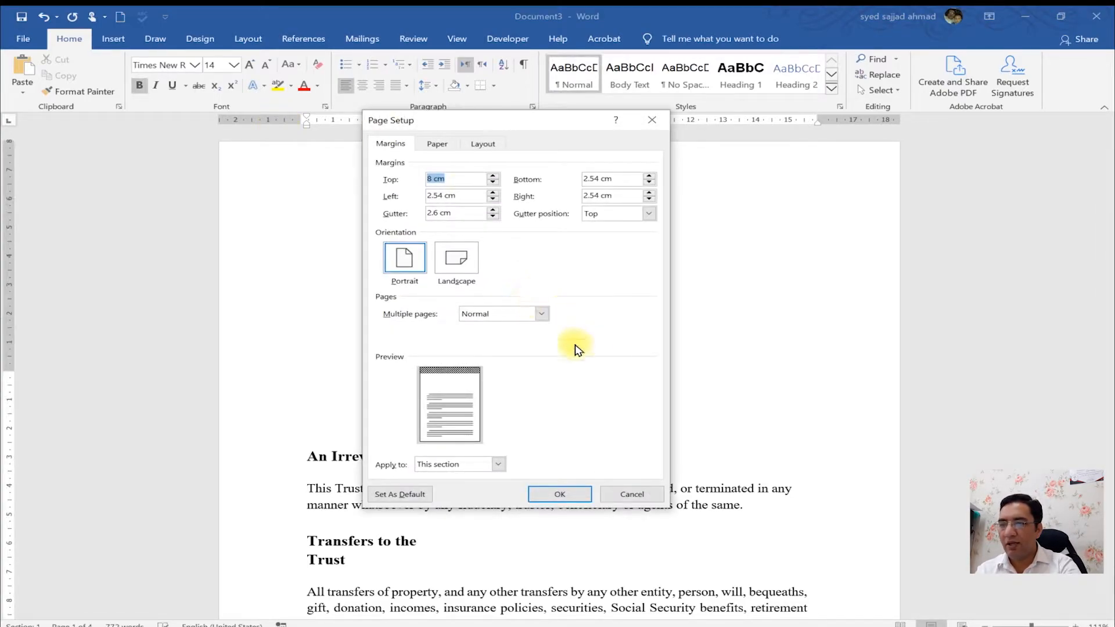
pyautogui.click(437, 146)
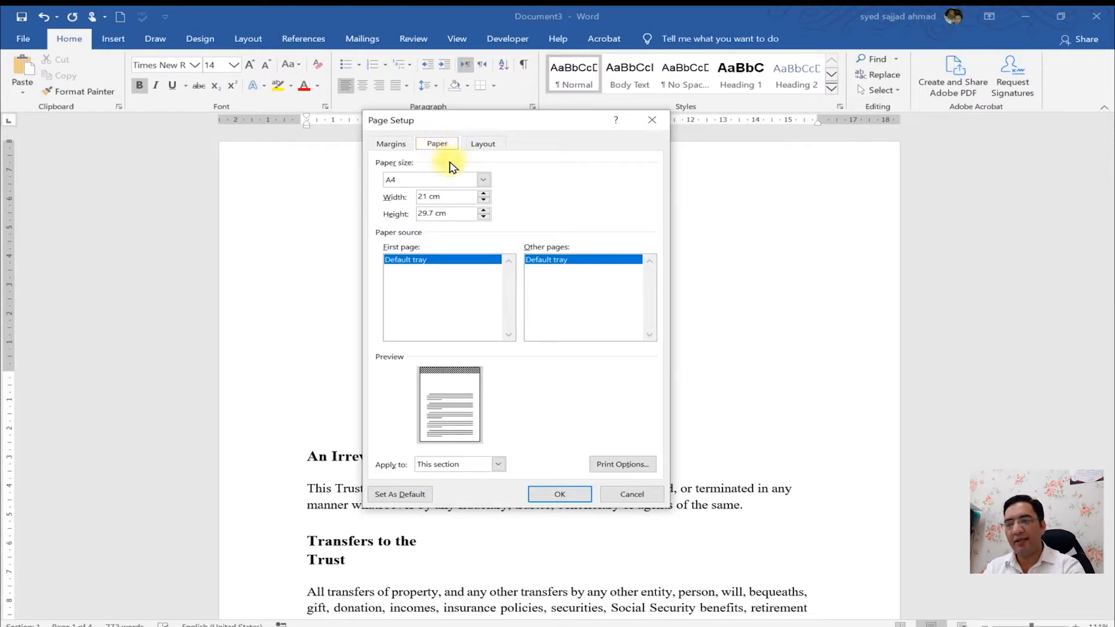
pyautogui.click(439, 181)
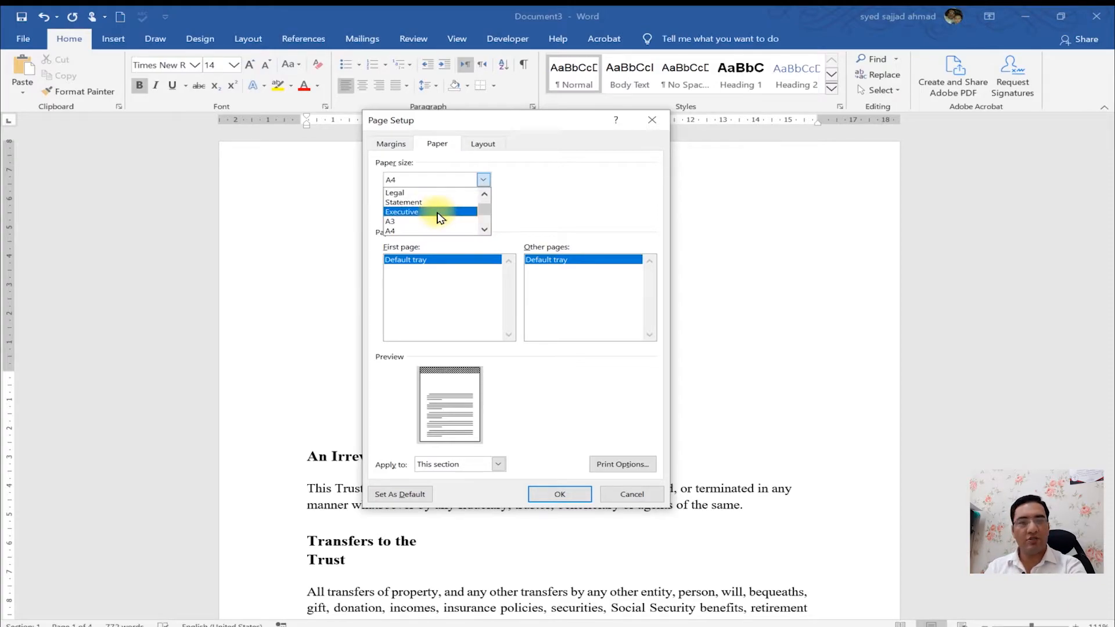
pyautogui.click(578, 208)
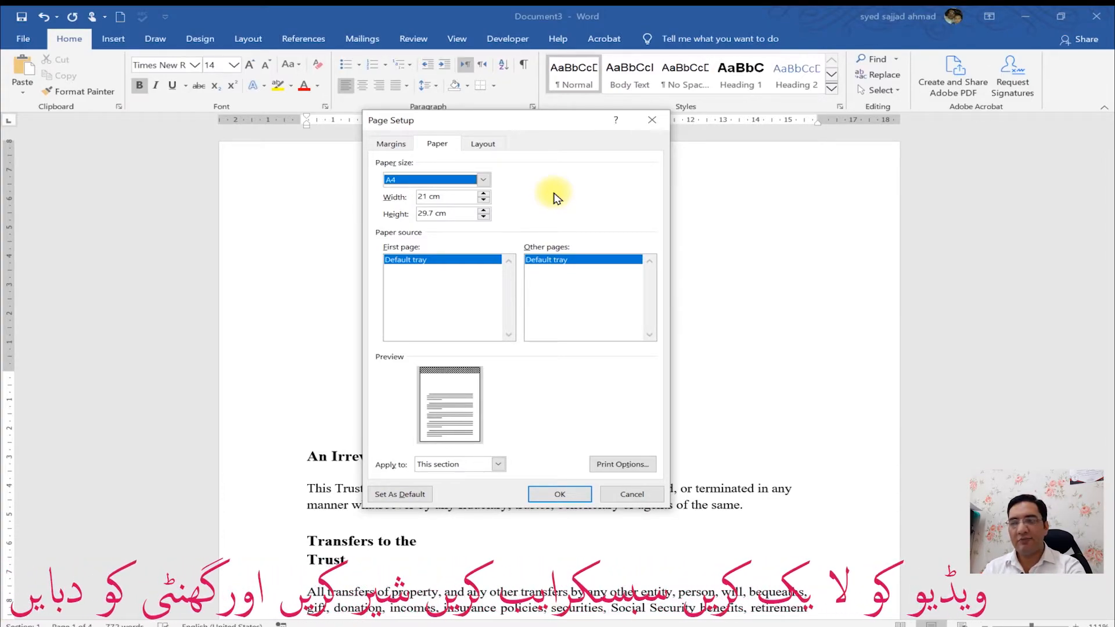
# - Try the A3, Legal and Letter paper sizes, returning to A4 at the end
pyautogui.click(482, 180)
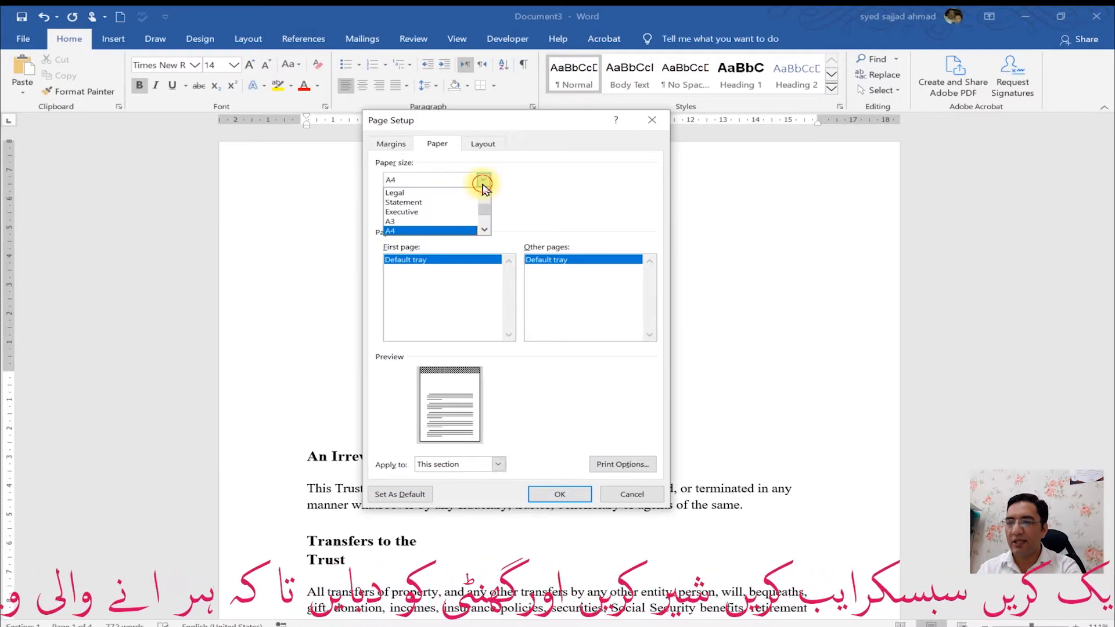
pyautogui.click(457, 221)
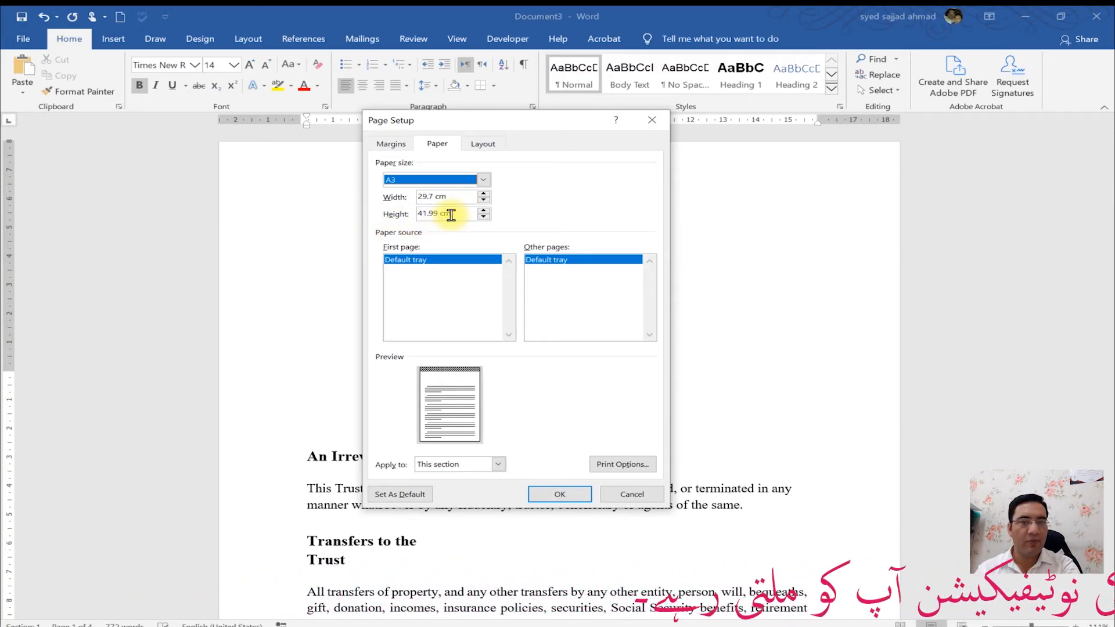
pyautogui.click(468, 179)
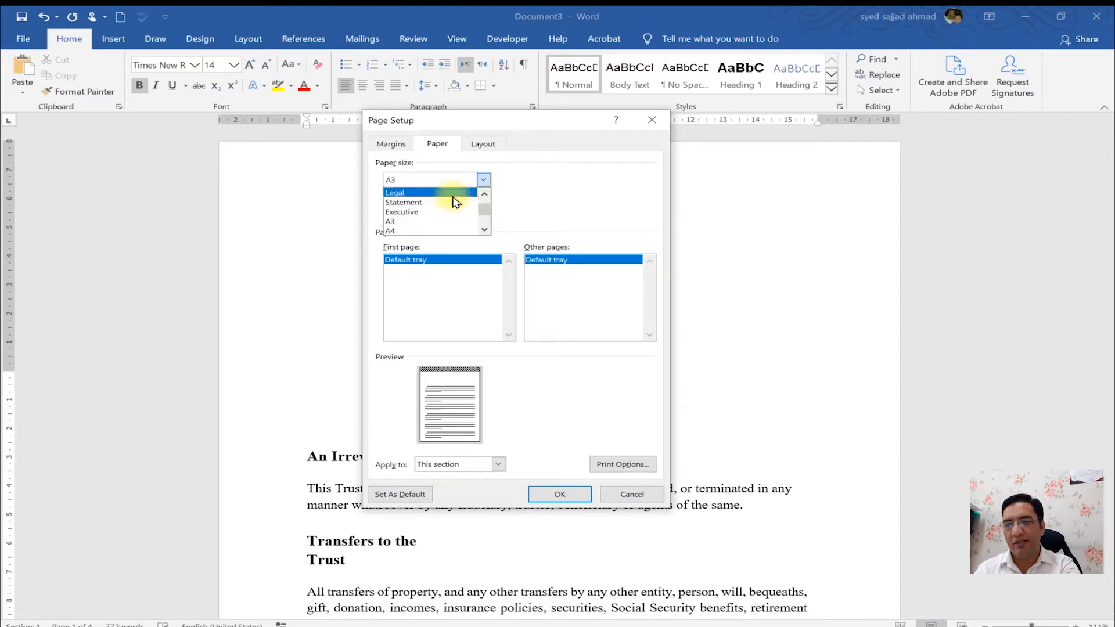
pyautogui.click(453, 195)
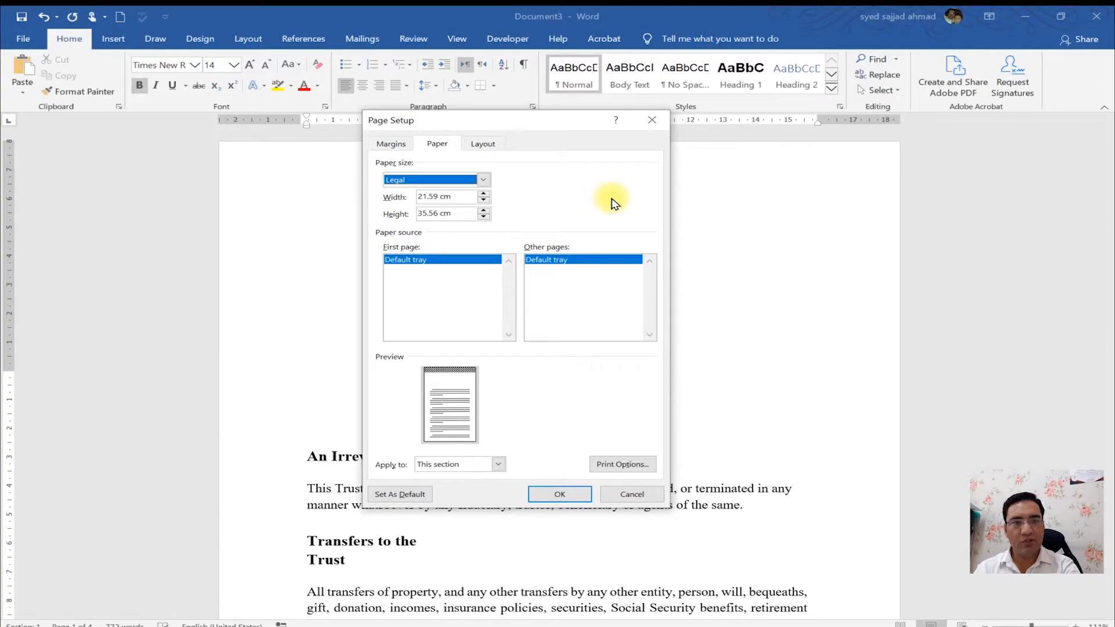
pyautogui.click(483, 180)
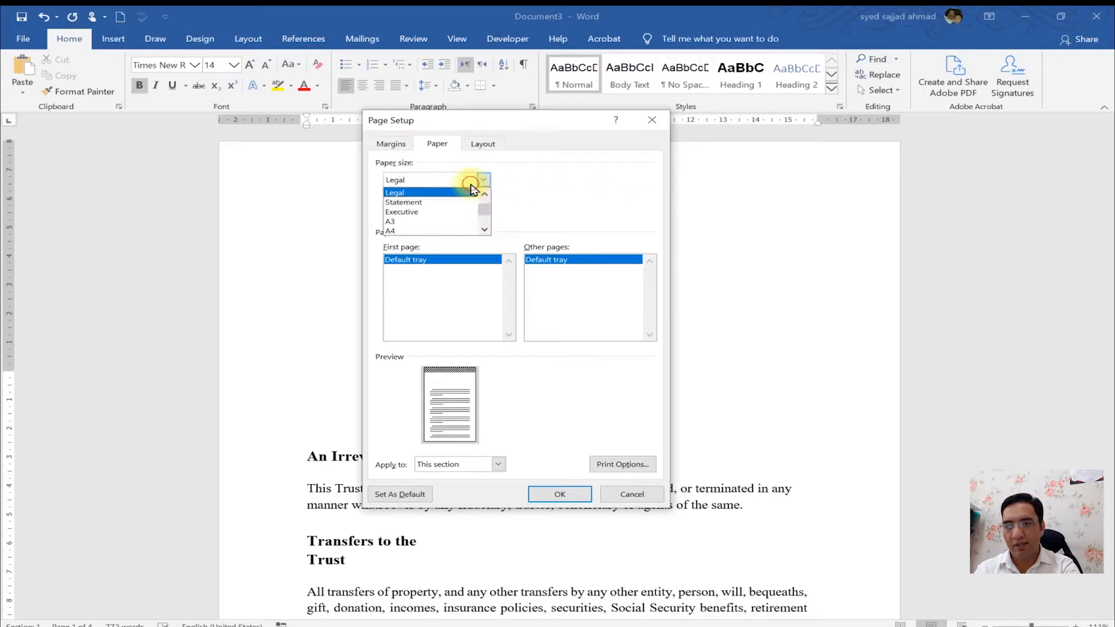
pyautogui.click(437, 231)
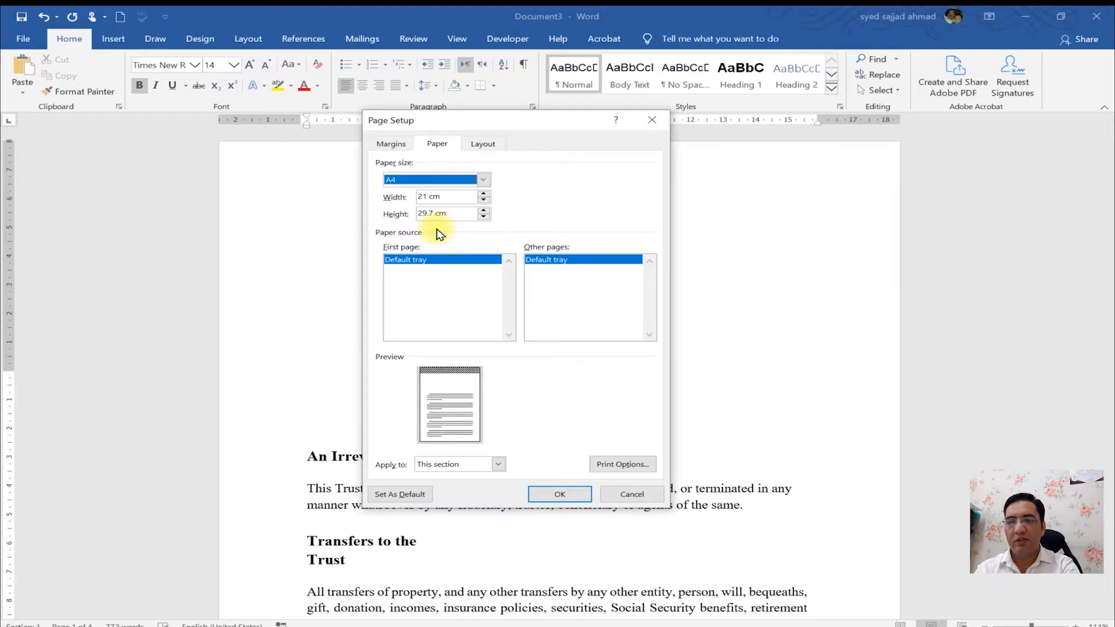
pyautogui.click(483, 181)
pyautogui.click(483, 231)
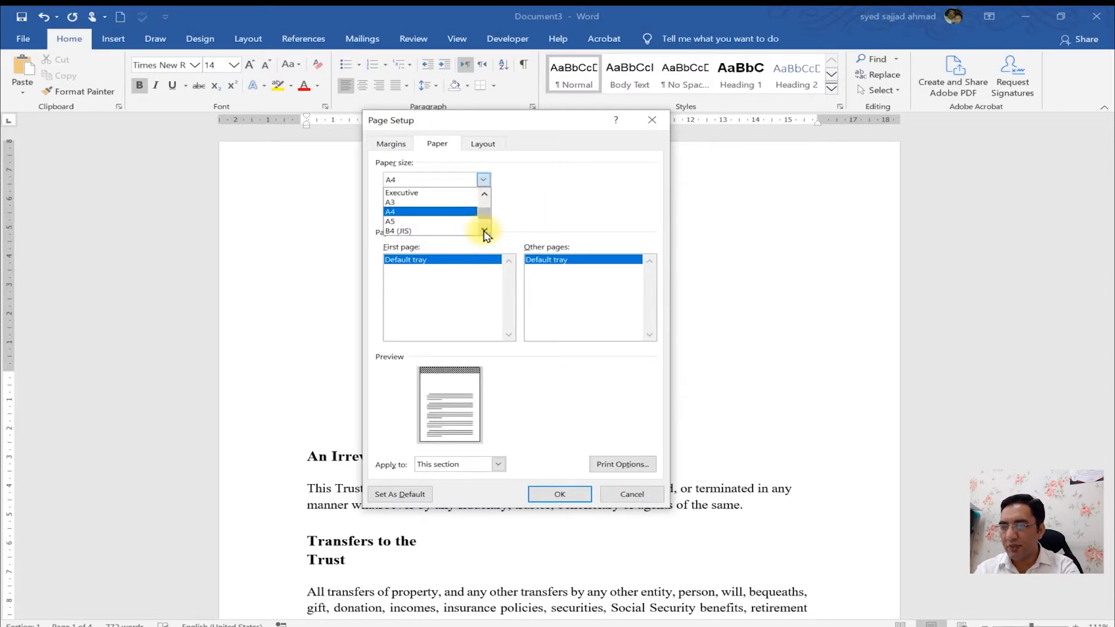
pyautogui.click(484, 231)
pyautogui.click(484, 230)
pyautogui.moveTo(484, 220); pyautogui.dragTo(486, 202)
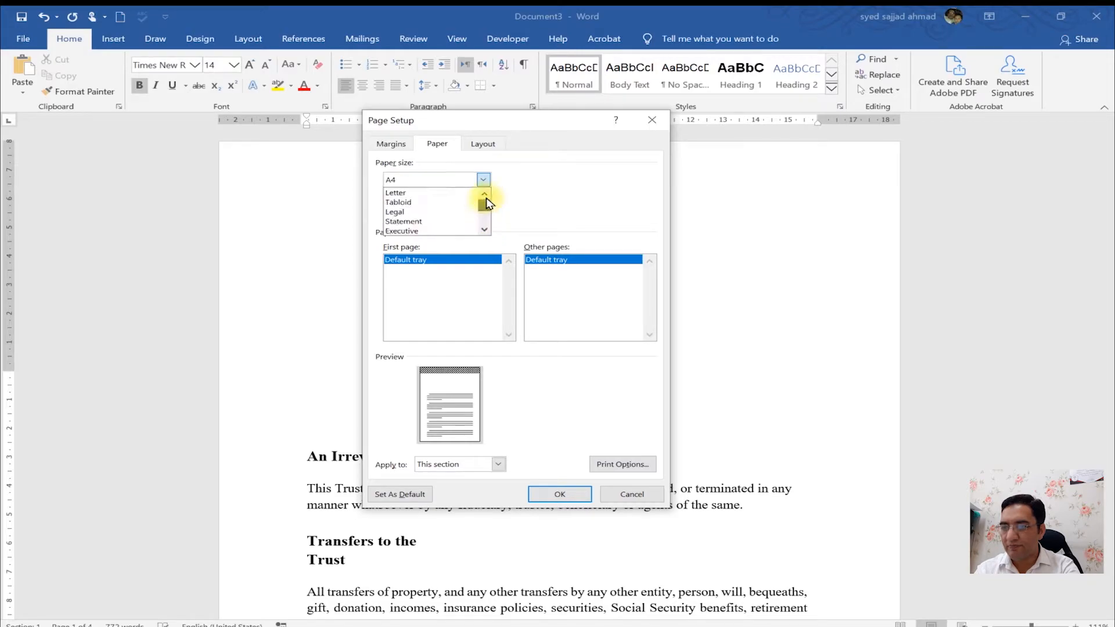
pyautogui.click(471, 193)
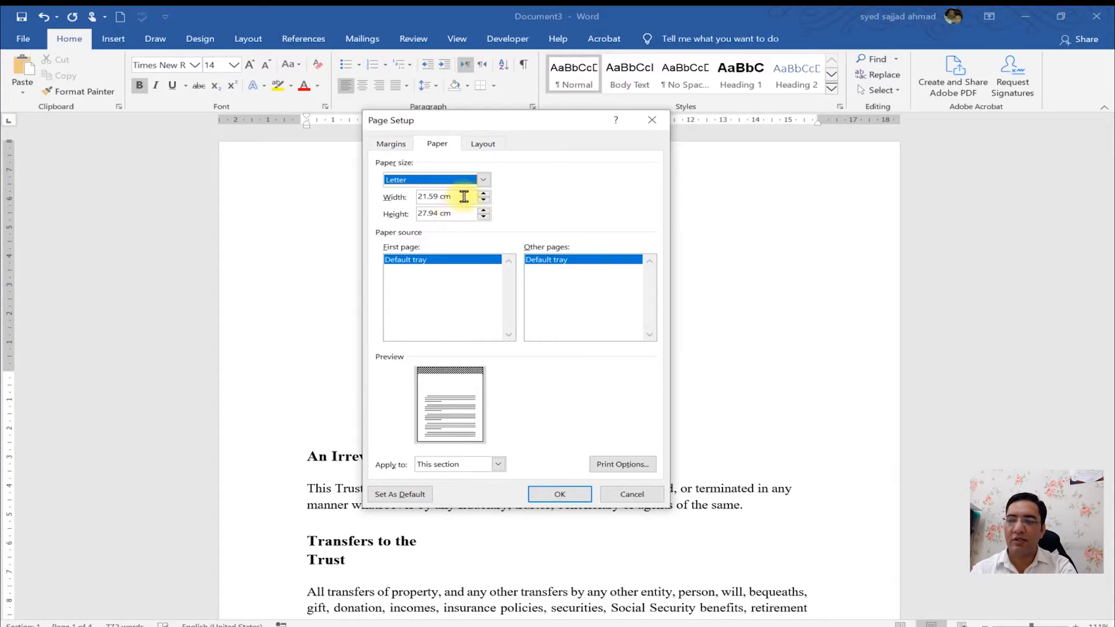
pyautogui.click(482, 180)
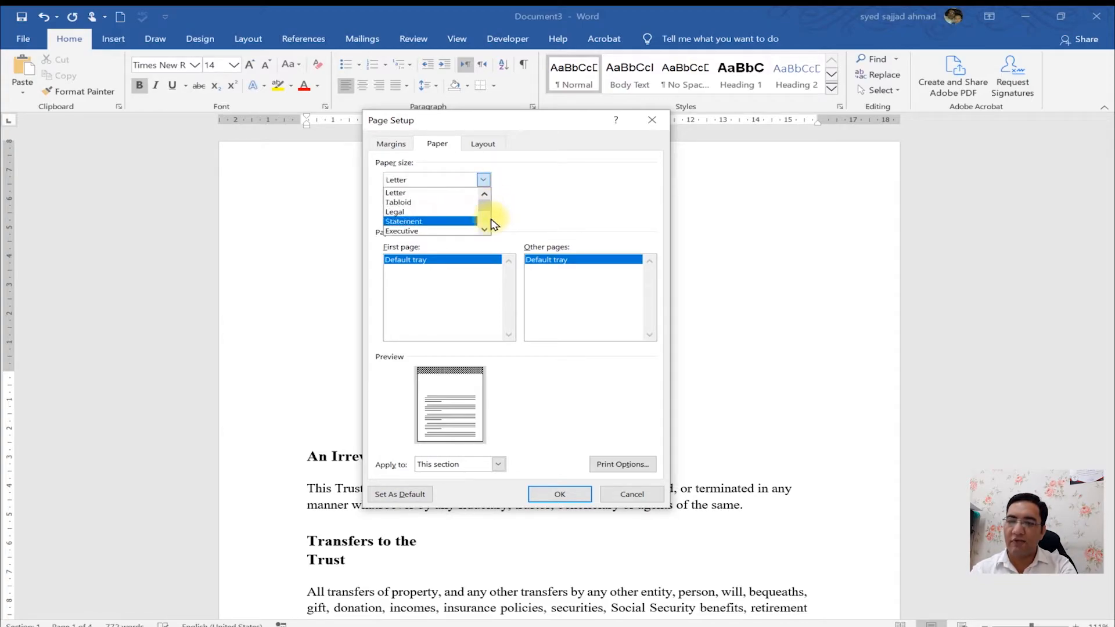
pyautogui.click(486, 219)
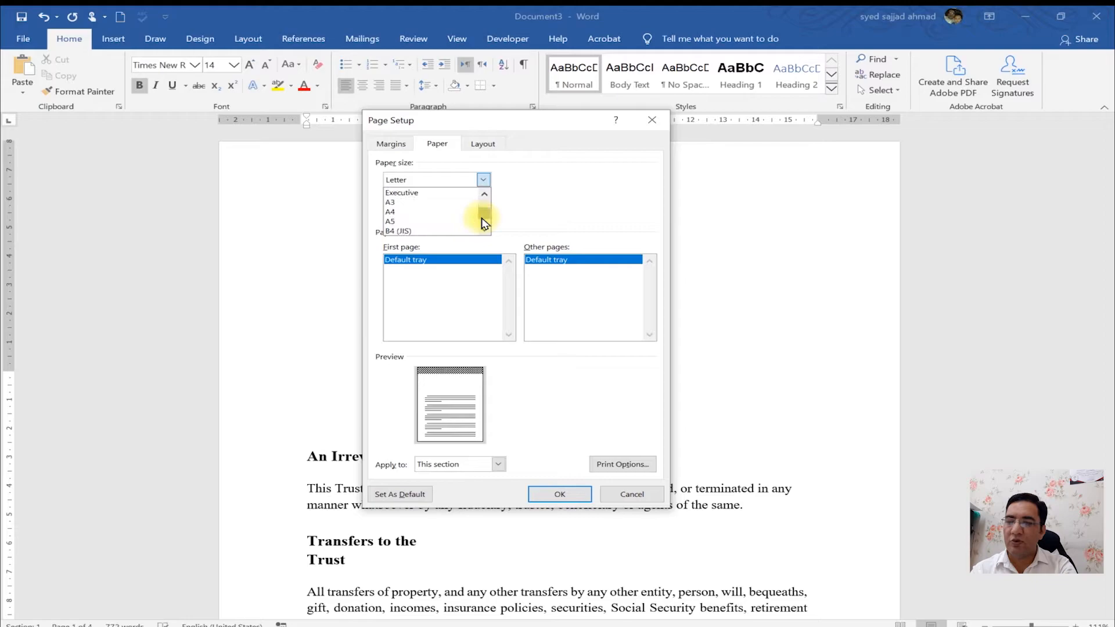
pyautogui.click(447, 212)
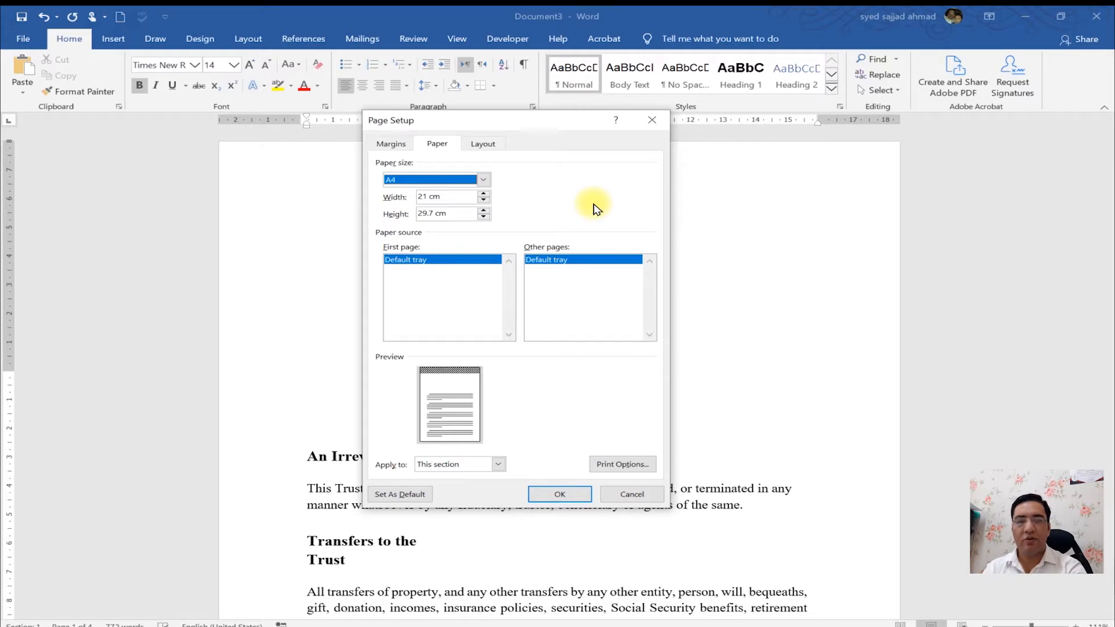
# - Apply a custom paper width of 10 cm to this section, then undo the change
pyautogui.doubleClick(424, 197)
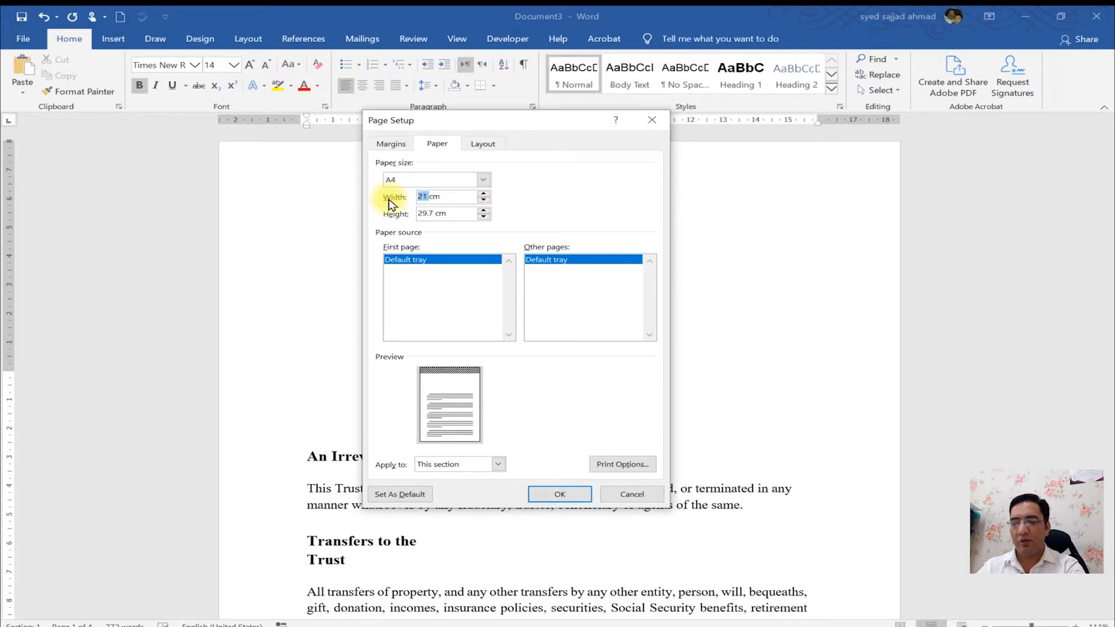
pyautogui.write('20')
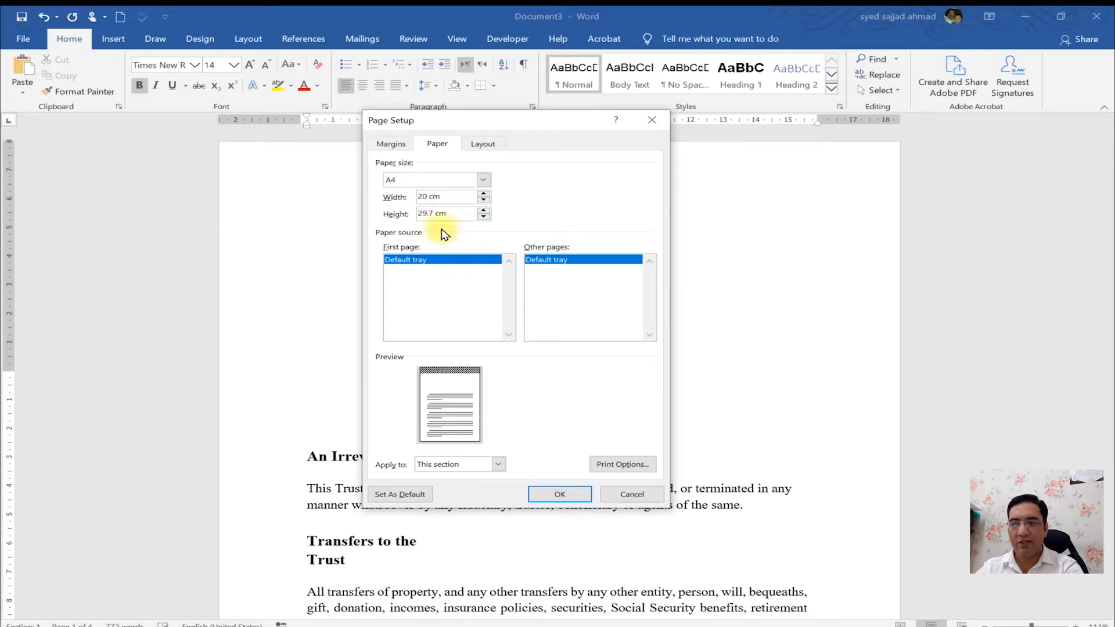
pyautogui.click(456, 213)
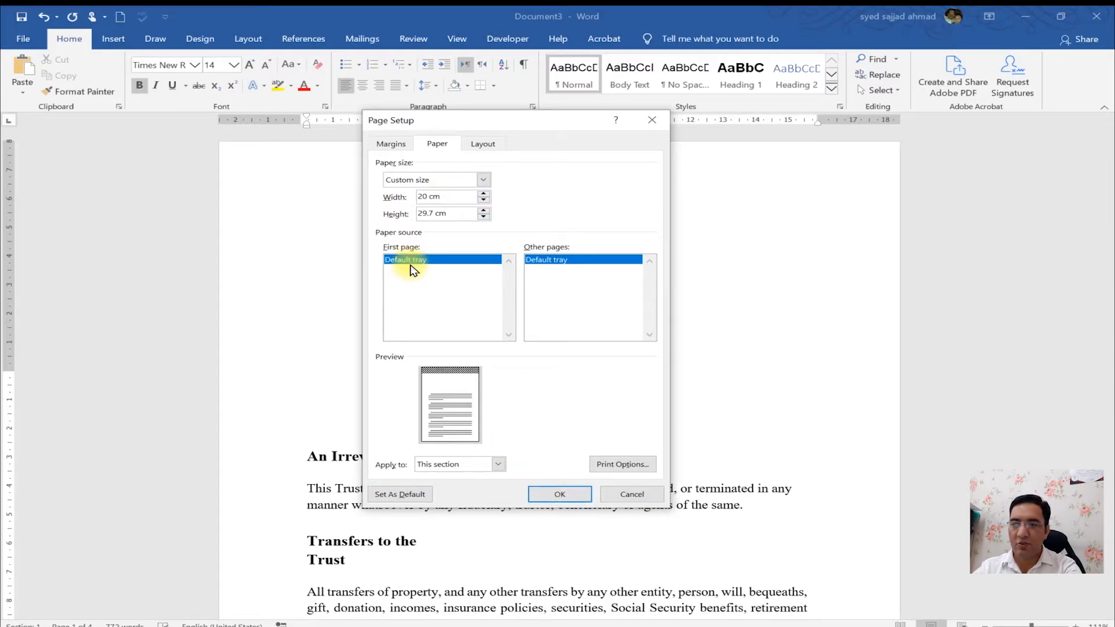
pyautogui.click(419, 197)
pyautogui.press('Delete')
pyautogui.write('10')
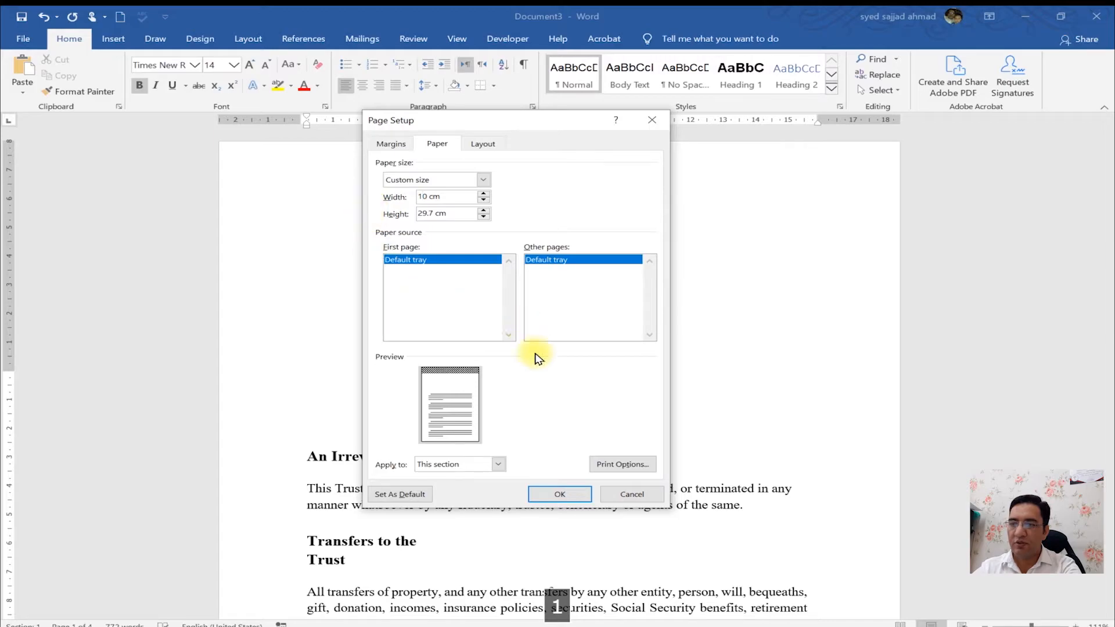
pyautogui.click(559, 495)
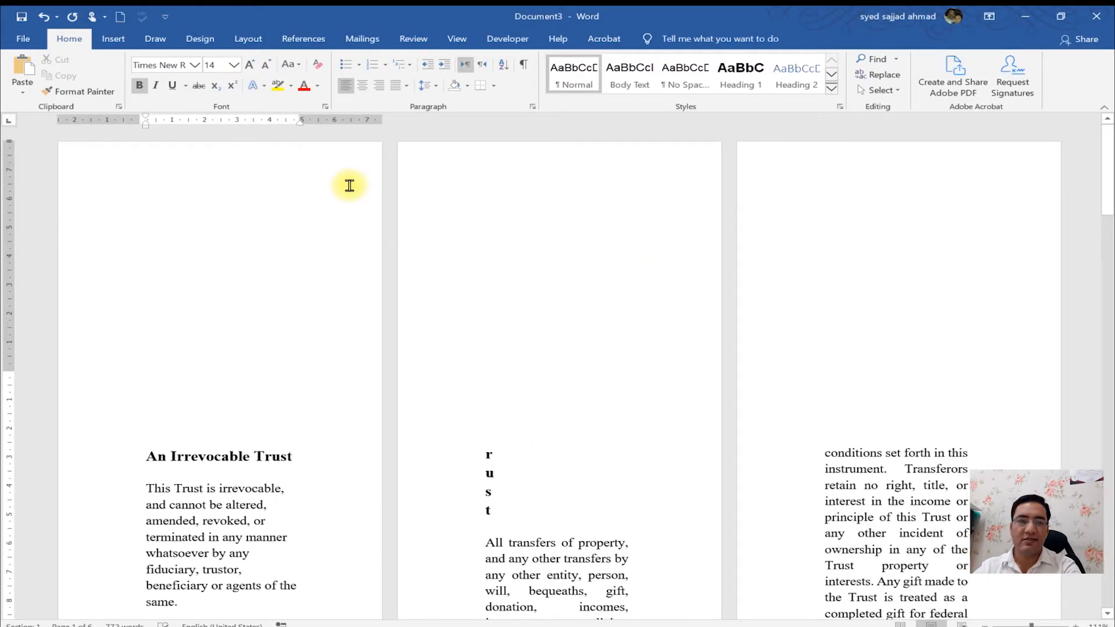
pyautogui.hotkey('ctrl', 'z')
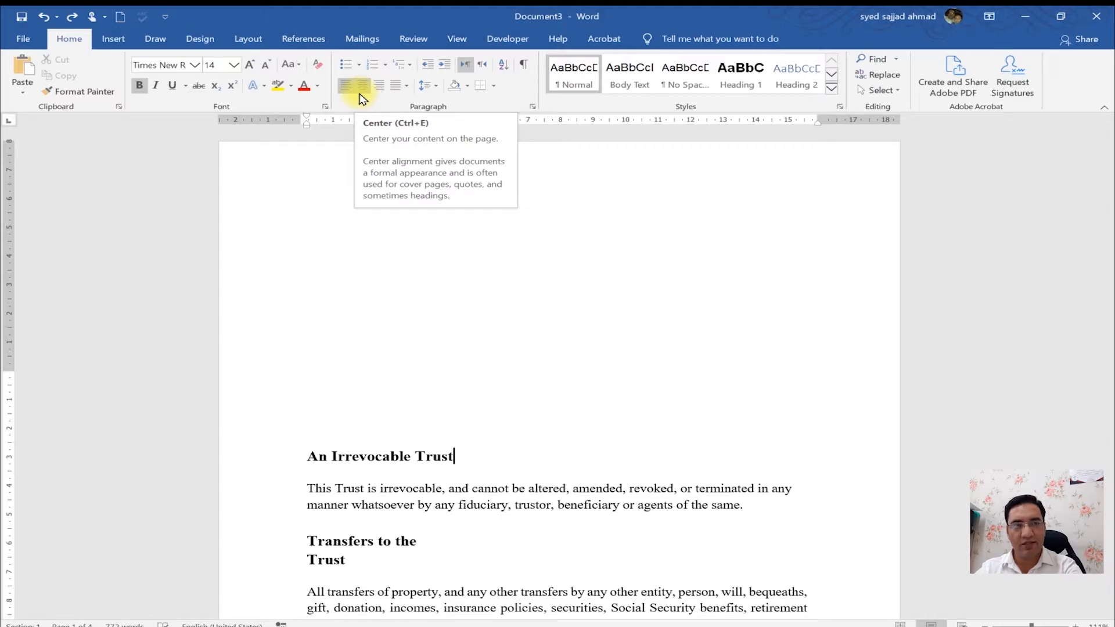
# - Open Print Options from Page Setup to view the display and printing settings, then close them
pyautogui.doubleClick(282, 122)
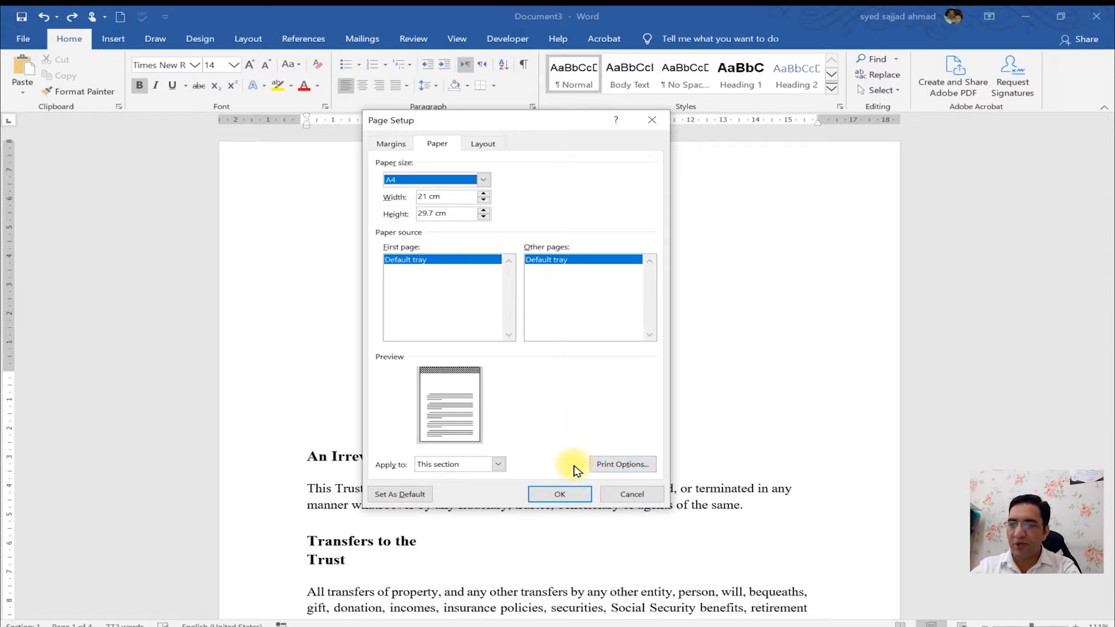
pyautogui.click(624, 468)
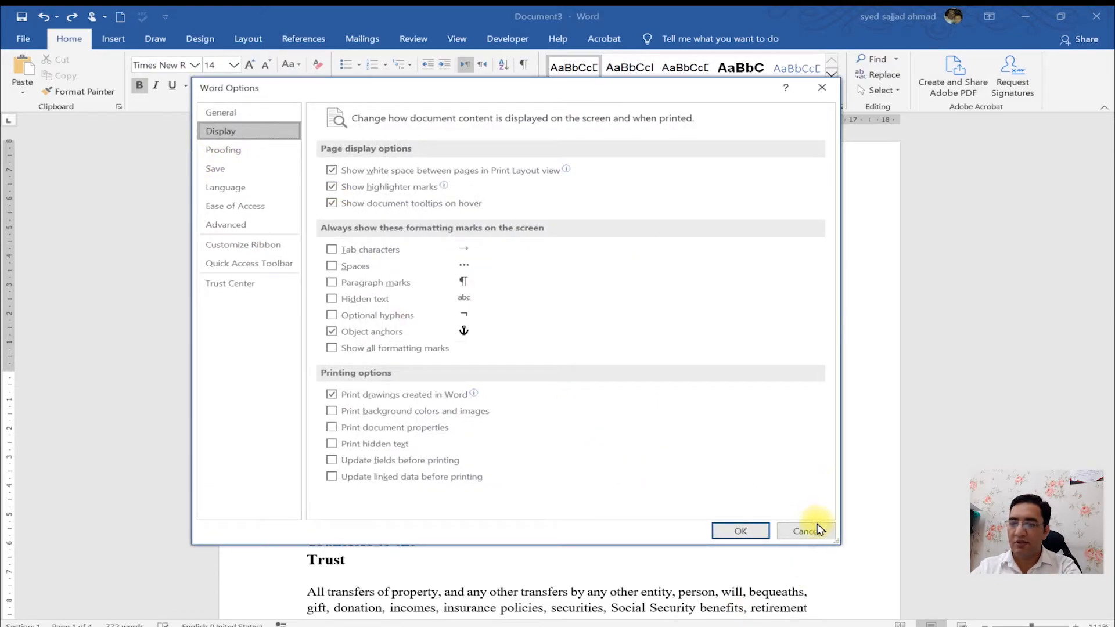
pyautogui.press('Escape')
pyautogui.press('Escape')
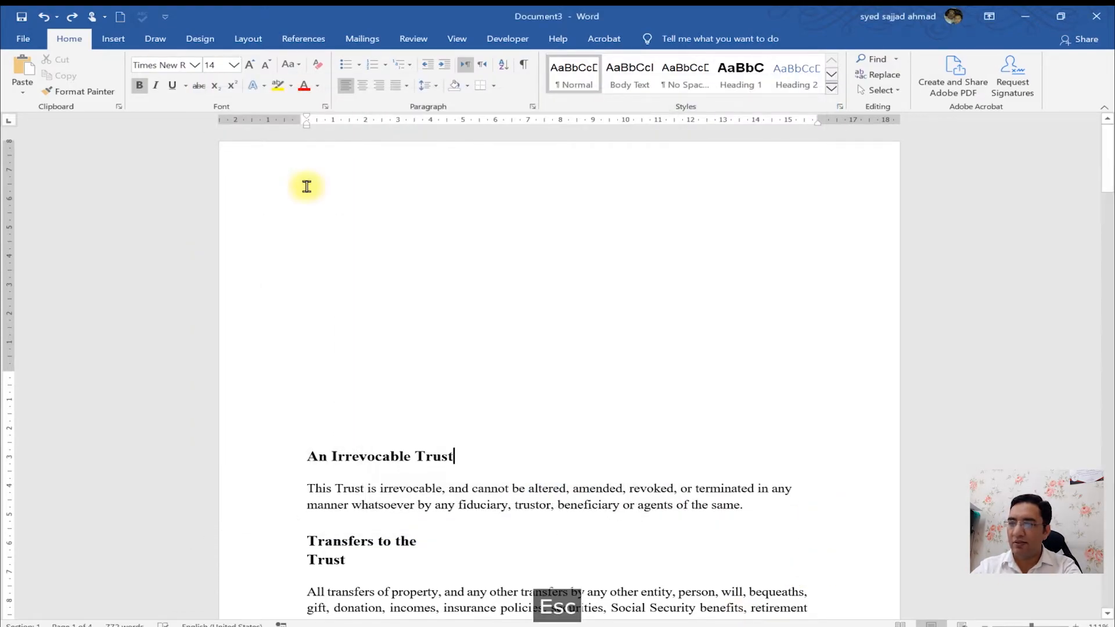
# - Open Word Options from the File menu and close it again
pyautogui.click(14, 36)
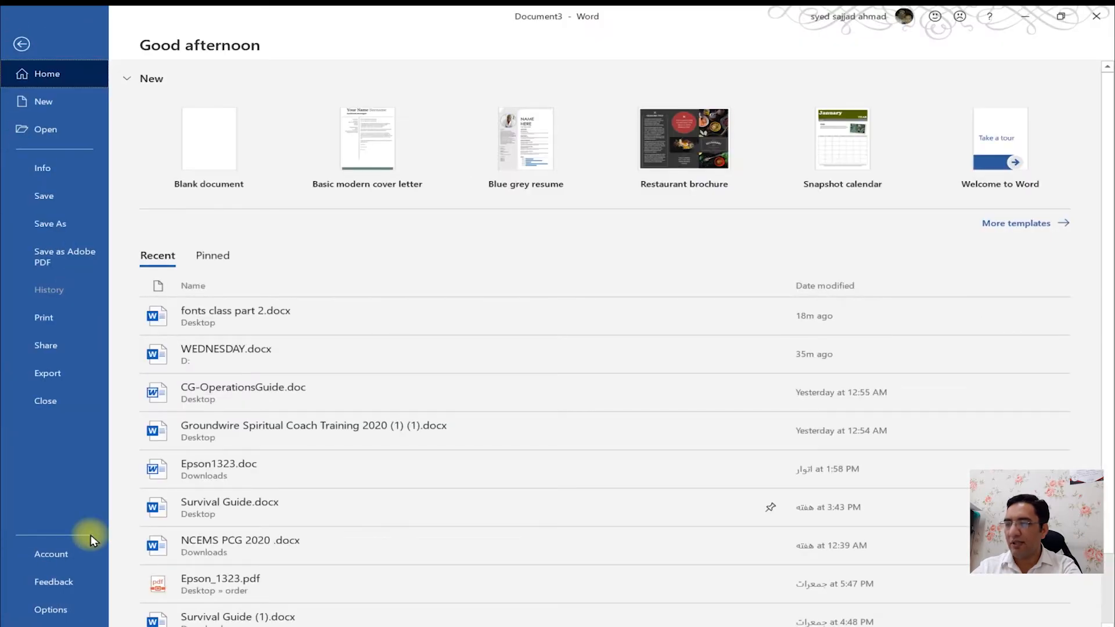
pyautogui.click(62, 612)
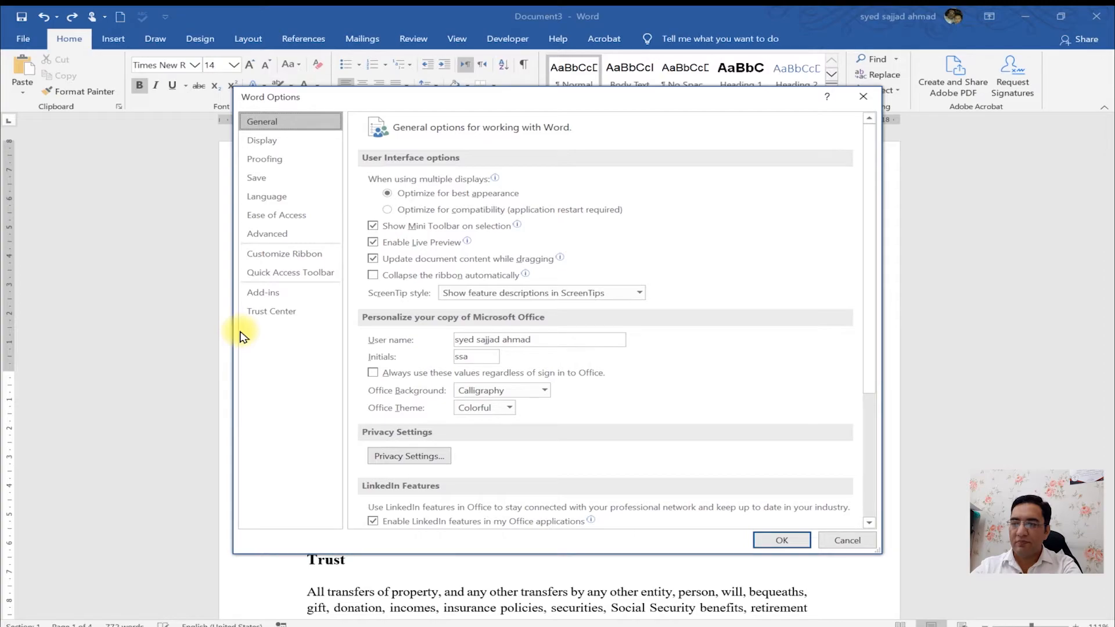
pyautogui.press('Escape')
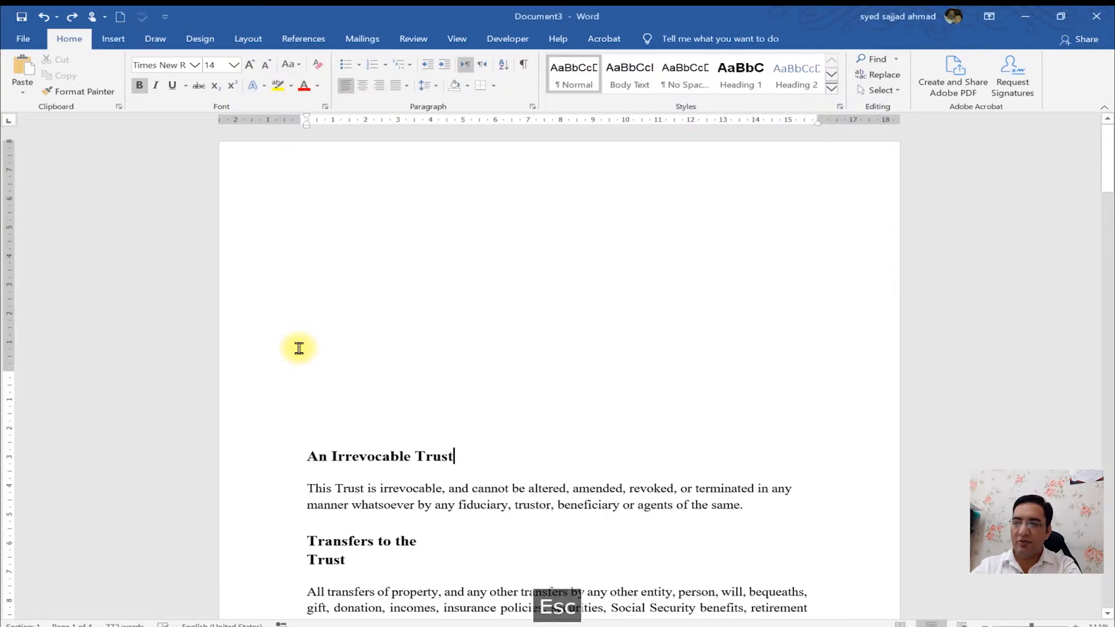
# - Reopen Page Setup to review the Apply to choices for paper settings, then cancel the dialog
pyautogui.doubleClick(265, 122)
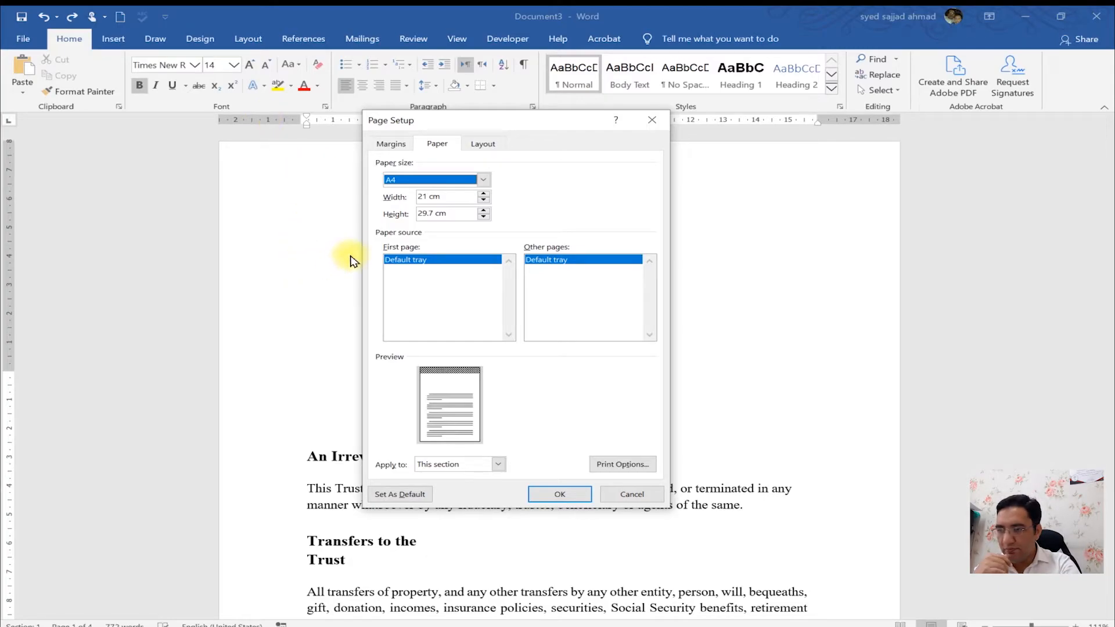
pyautogui.click(491, 466)
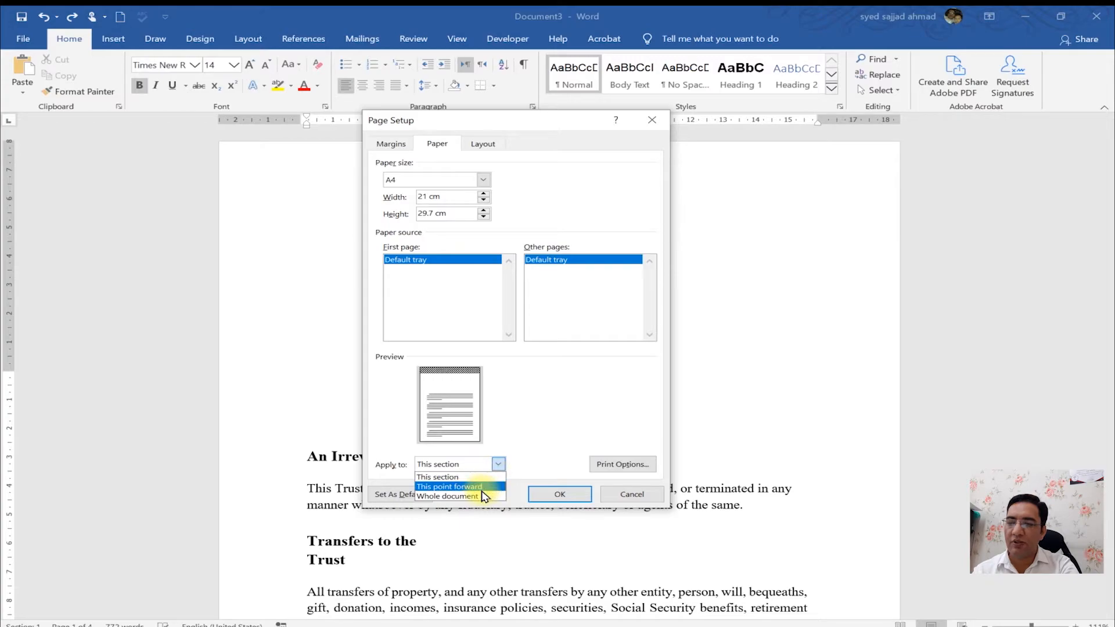
pyautogui.click(553, 431)
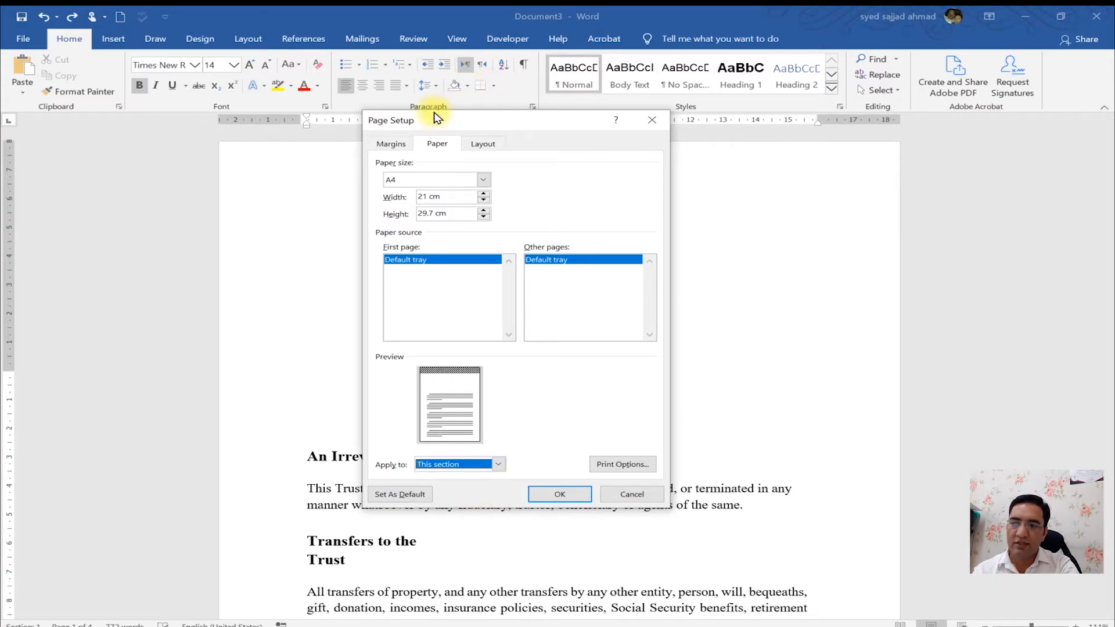
pyautogui.click(405, 145)
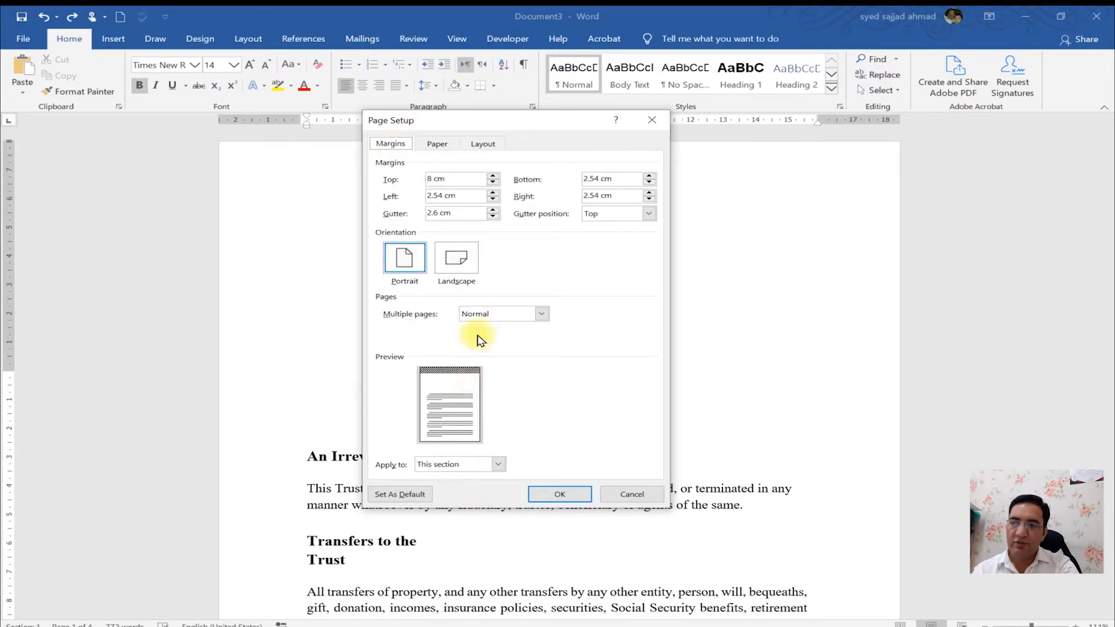
pyautogui.click(437, 143)
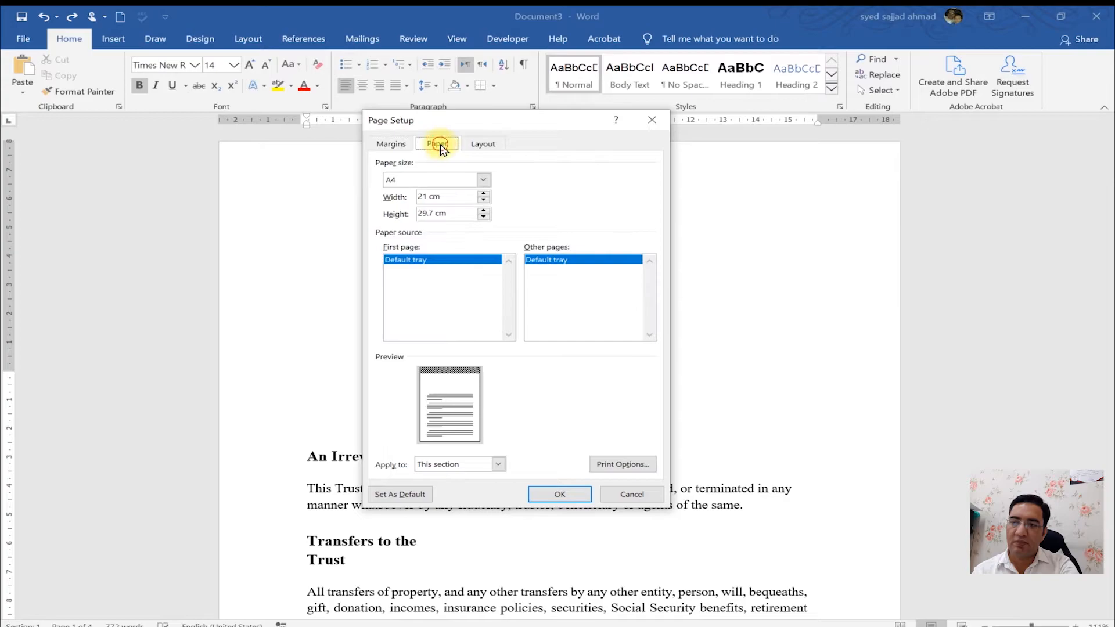
pyautogui.click(458, 465)
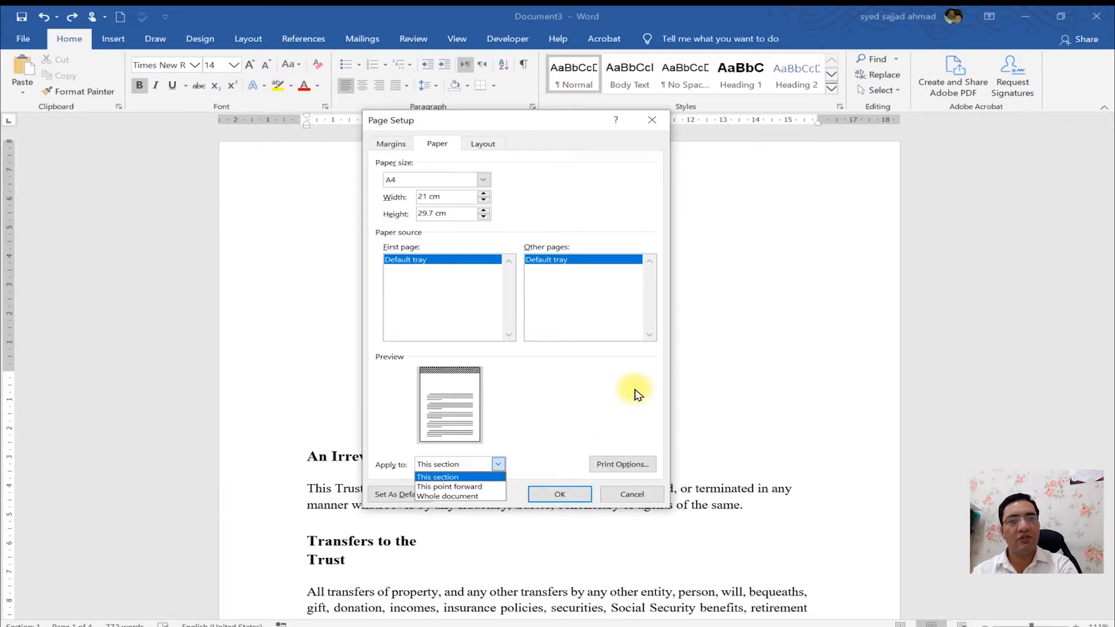
pyautogui.click(641, 494)
pyautogui.click(640, 494)
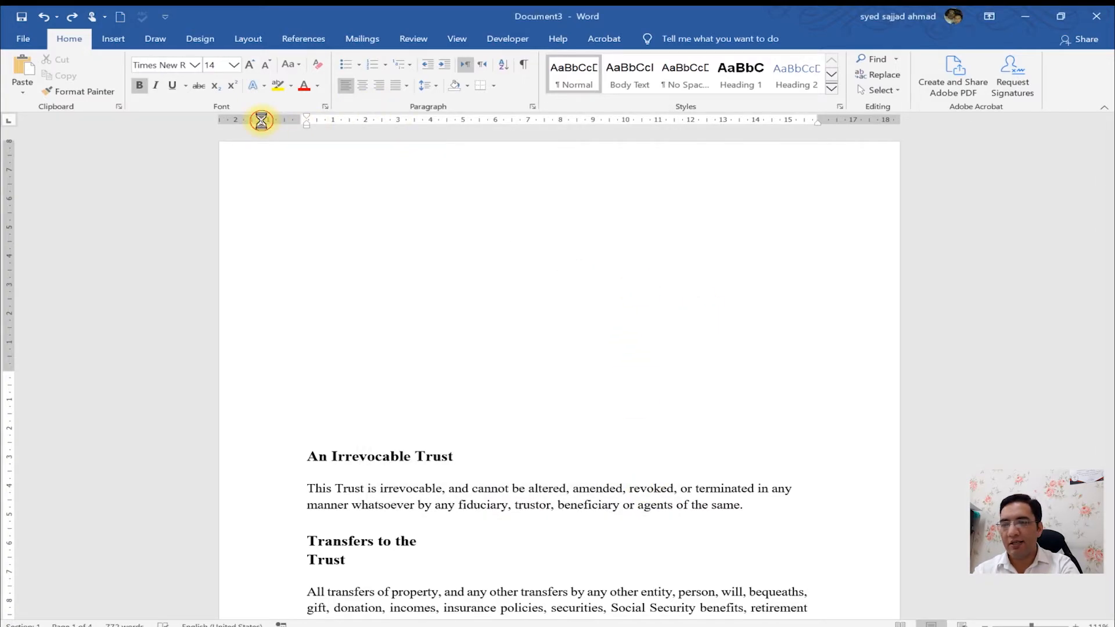
# - Set the paper size to B4 (JIS) and apply it from this point forward
pyautogui.click(455, 181)
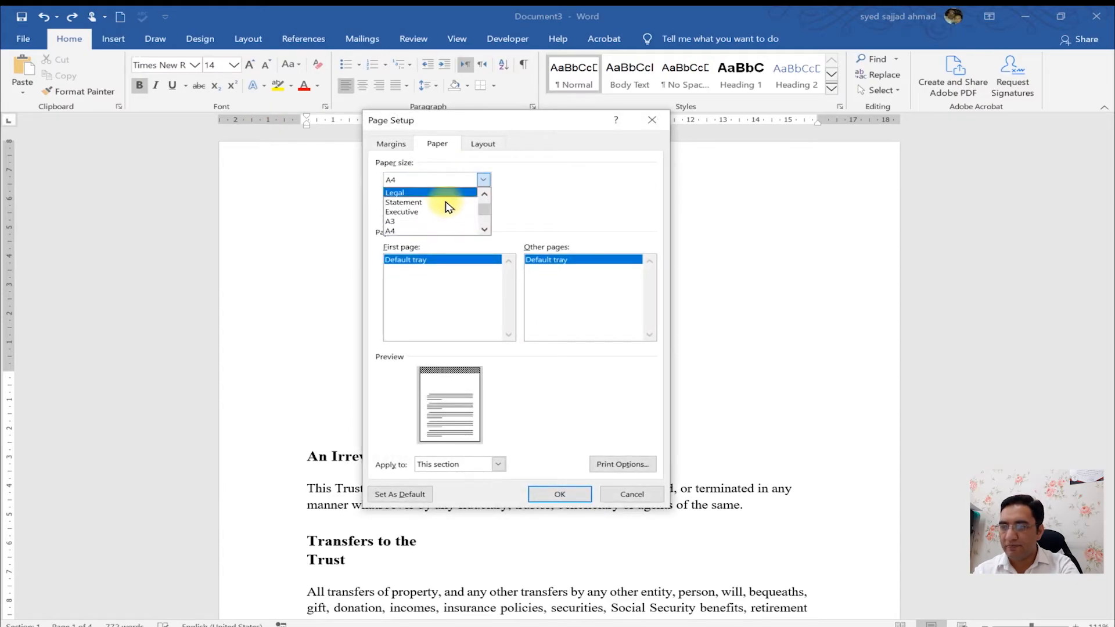
pyautogui.scroll(-1, 488, 225)
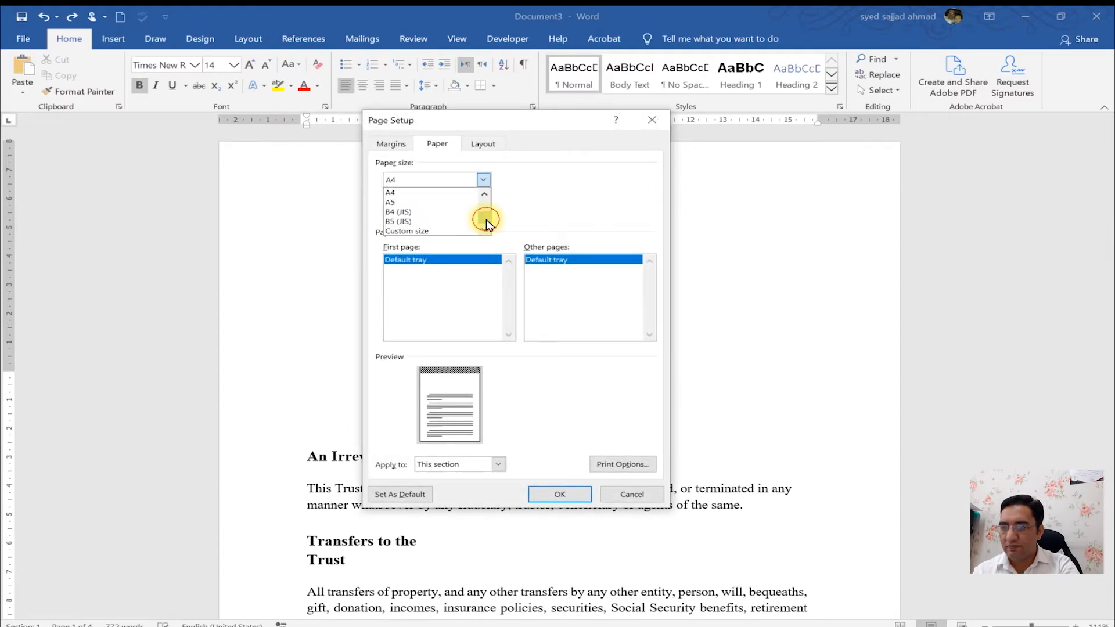
pyautogui.click(444, 212)
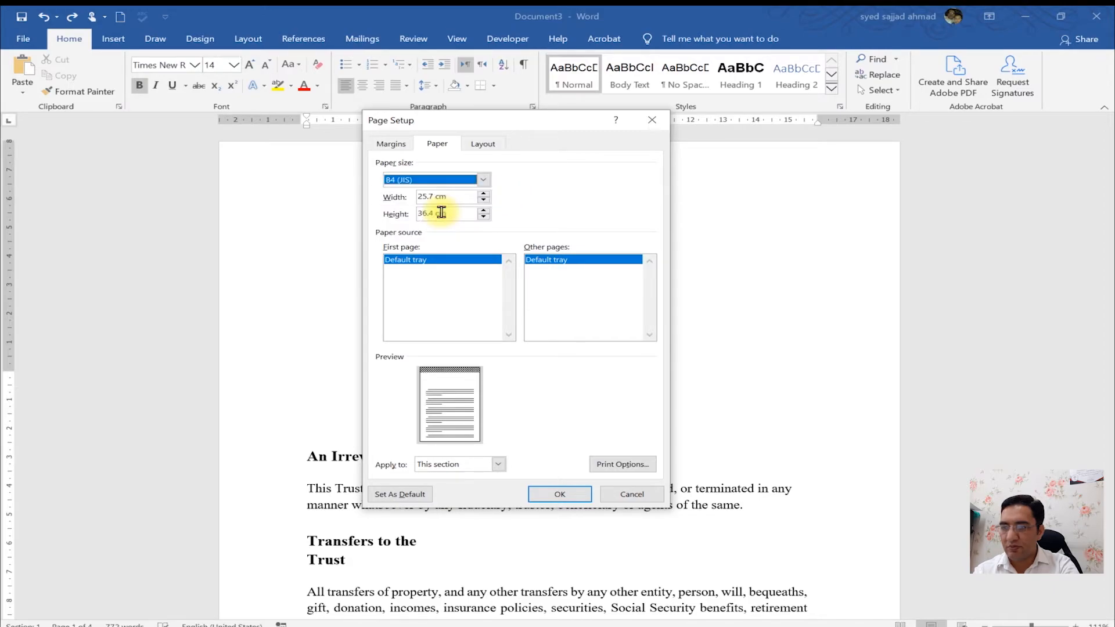
pyautogui.click(468, 463)
pyautogui.click(480, 488)
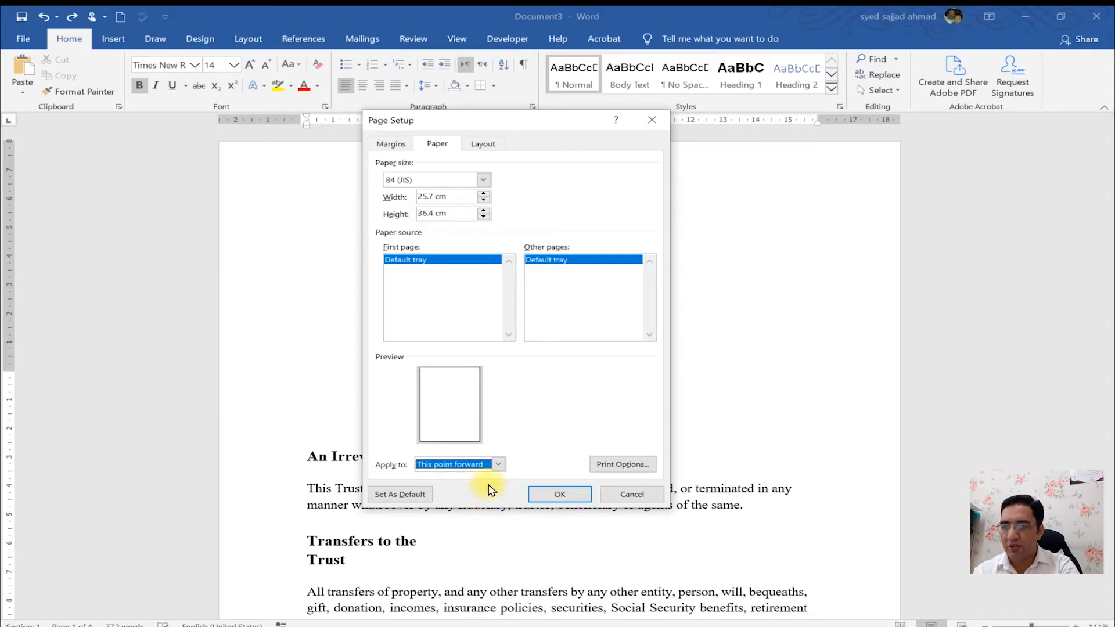
pyautogui.click(581, 494)
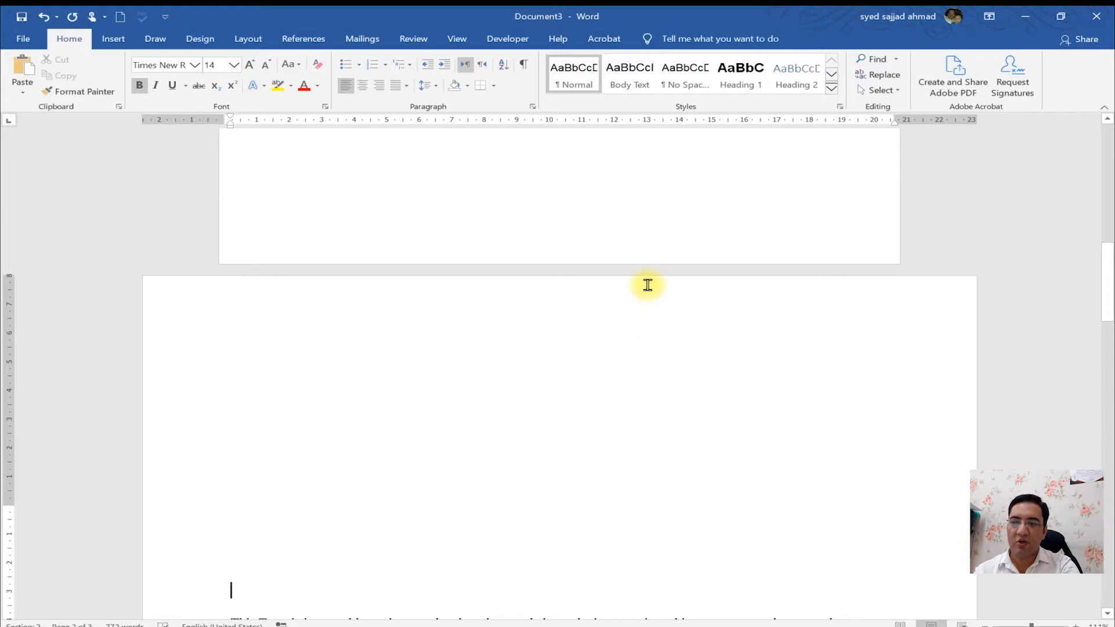
# - Open Page Setup for the new section and review the Layout tab's vertical alignment options, then close the dialog
pyautogui.click(642, 229)
pyautogui.click(621, 386)
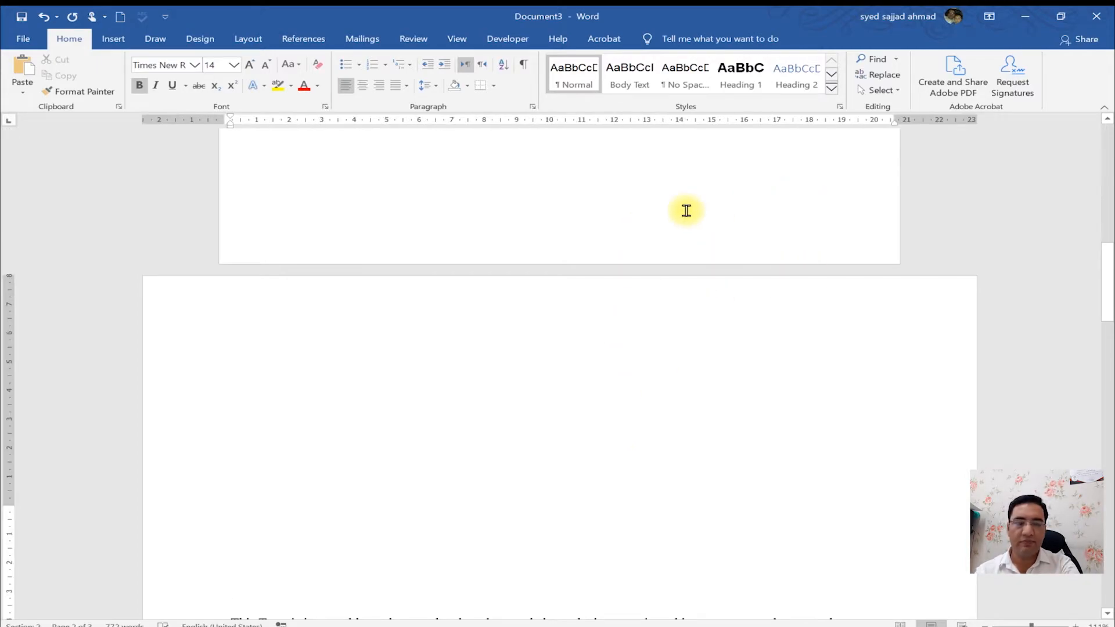
pyautogui.doubleClick(196, 120)
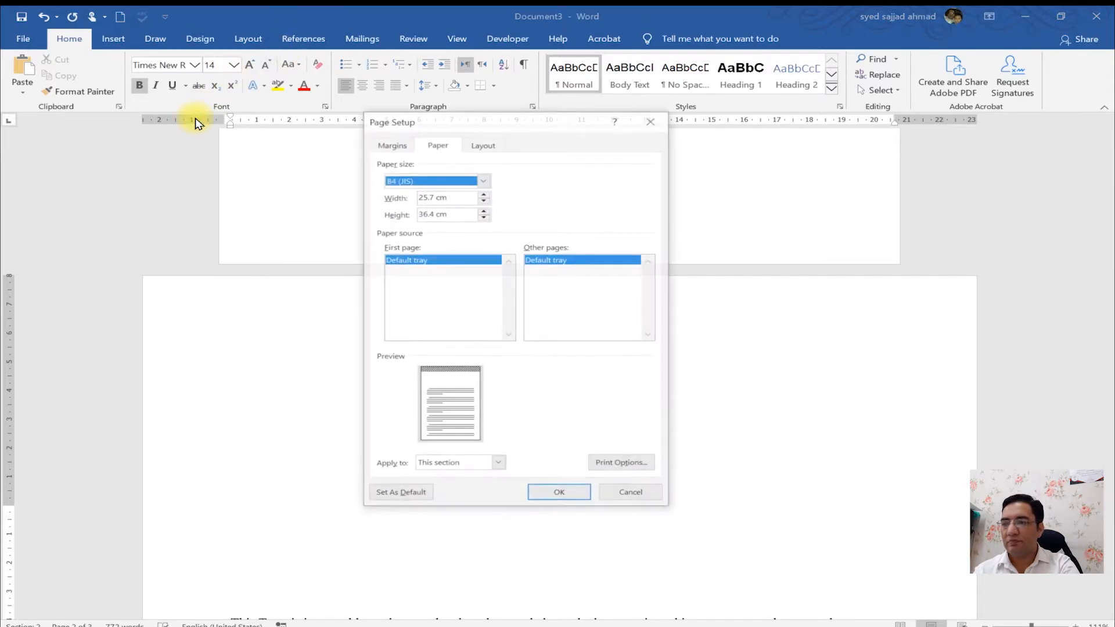
pyautogui.hotkey('ctrl', '1')
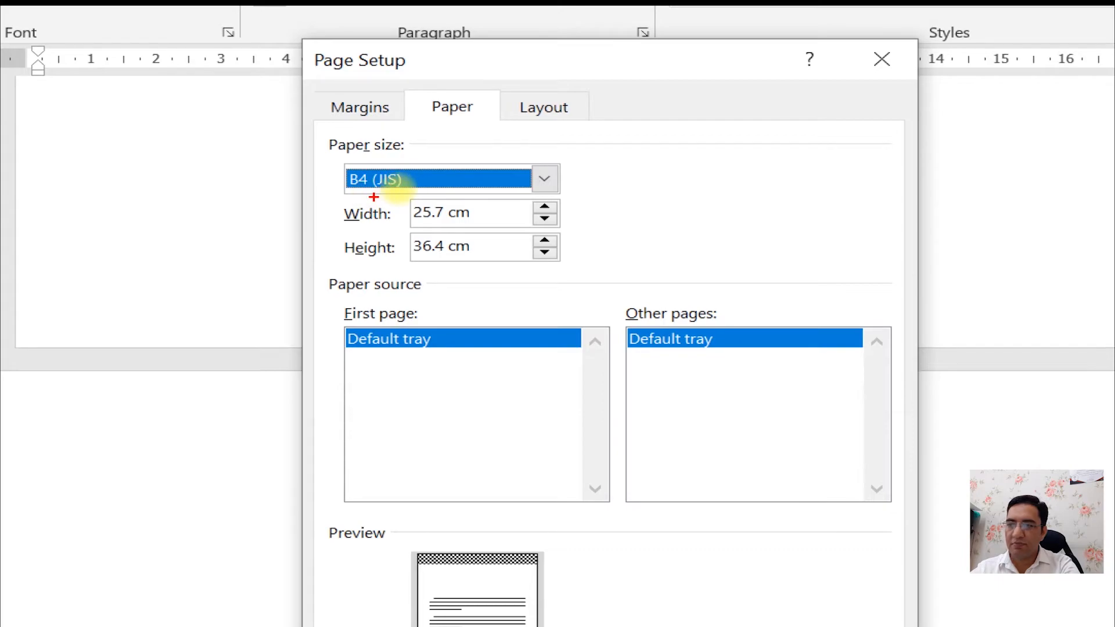
pyautogui.press('Escape')
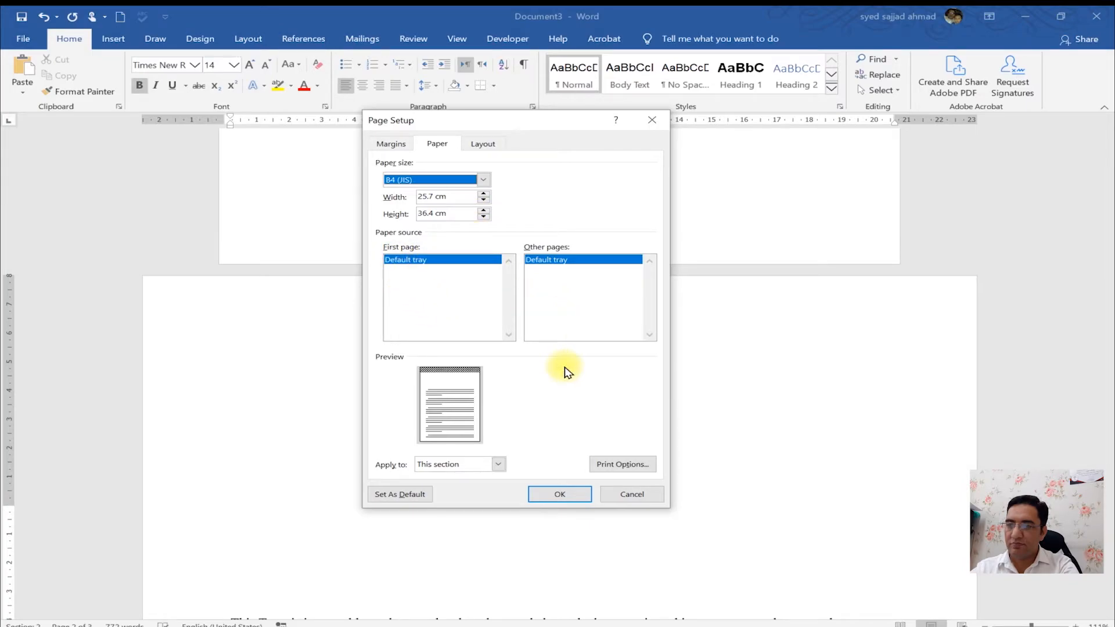
pyautogui.click(481, 145)
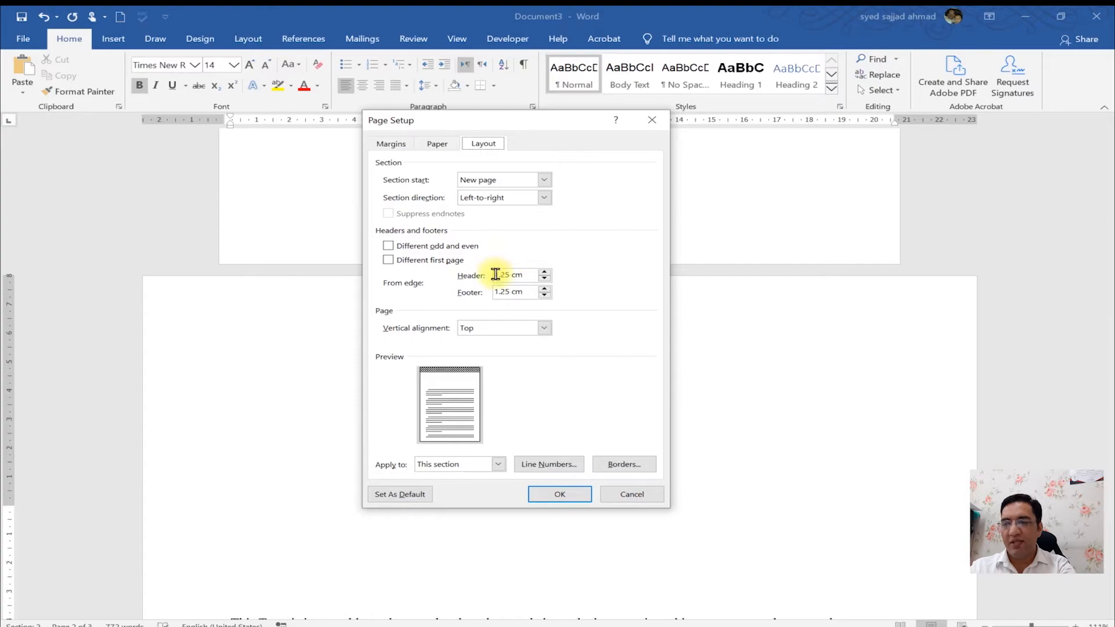
pyautogui.click(544, 329)
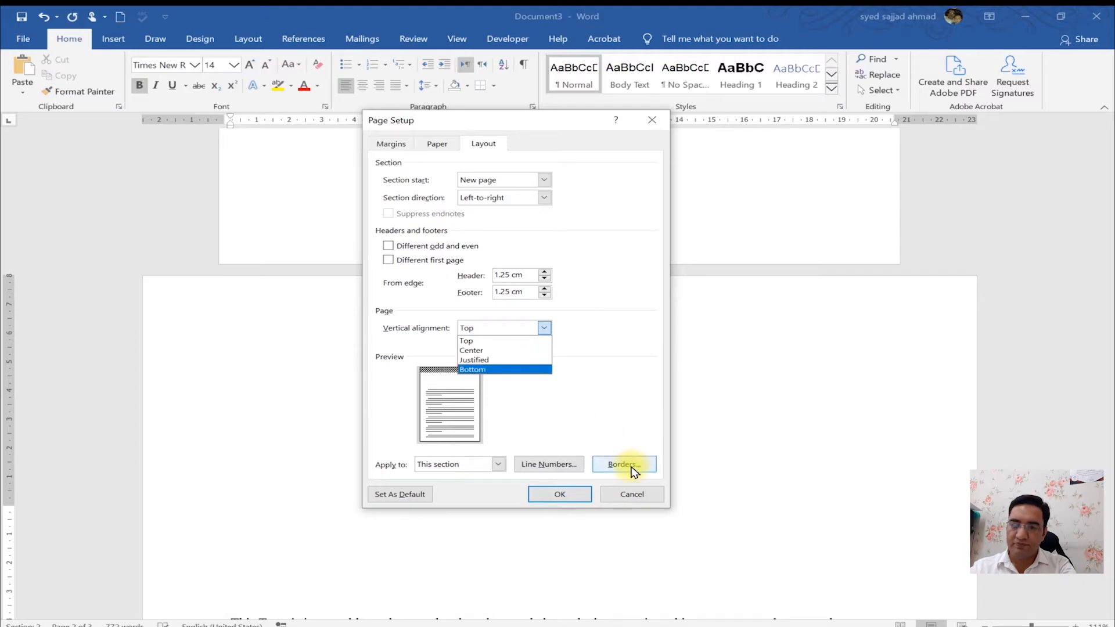
pyautogui.press('Escape')
pyautogui.press('Escape')
# - Copy a short passage of the trust text and create a new blank document
pyautogui.moveTo(1109, 308); pyautogui.dragTo(1110, 103)
pyautogui.moveTo(1107, 152); pyautogui.dragTo(1099, 316)
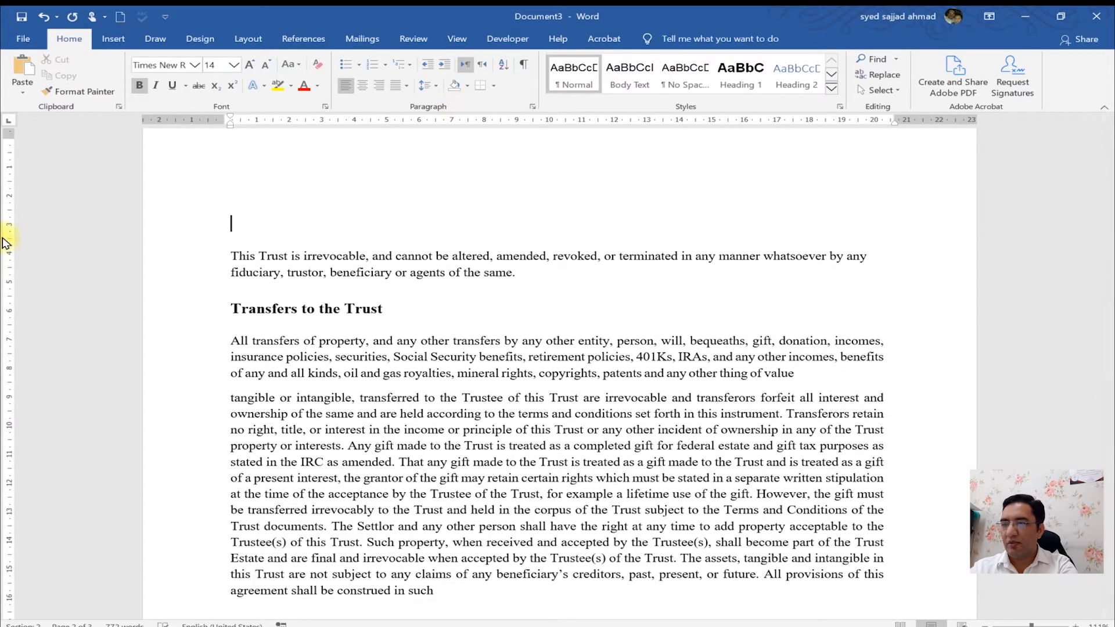
pyautogui.click(231, 256)
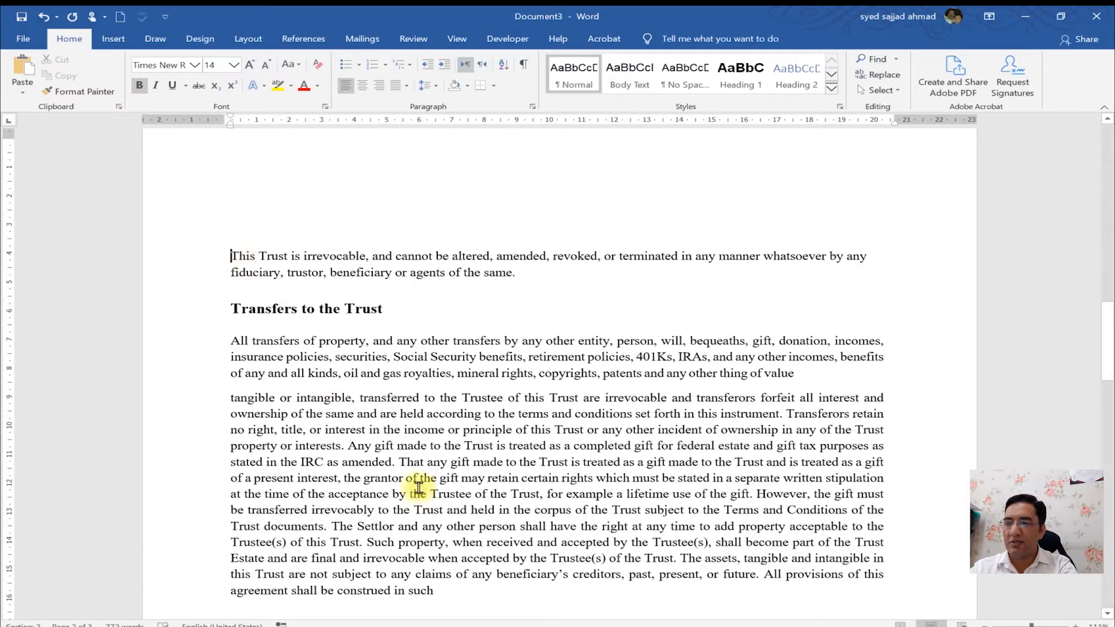
pyautogui.keyDown('shift'); pyautogui.click(454, 558); pyautogui.keyUp('shift')
pyautogui.moveTo(455, 563); pyautogui.dragTo(456, 532)
pyautogui.hotkey('ctrl', 'c')
pyautogui.hotkey('ctrl', 'n')
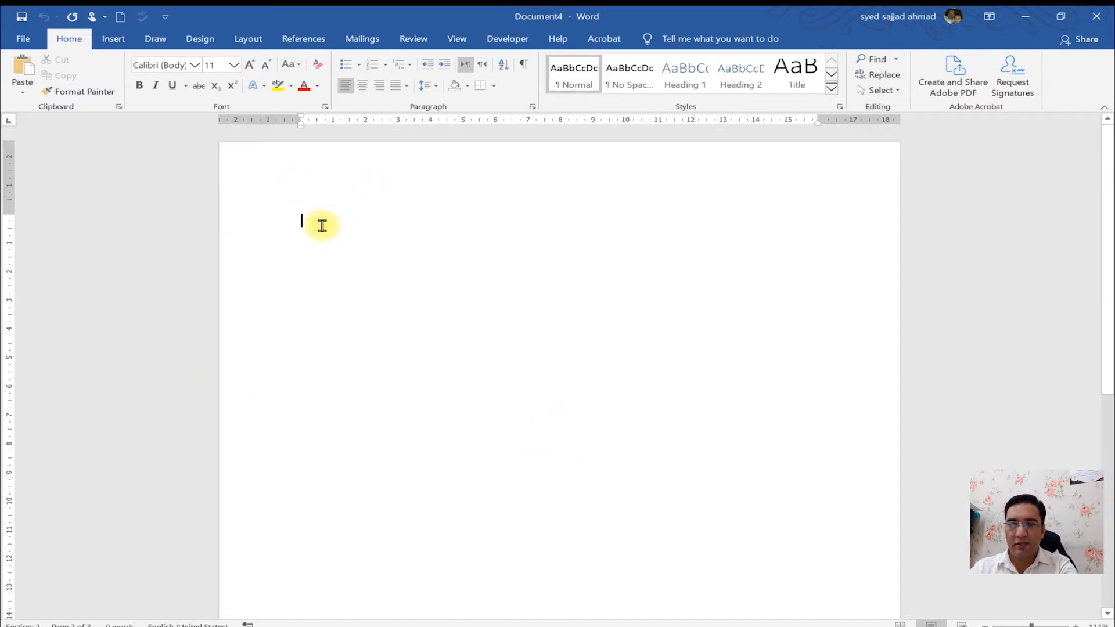
# - Set the new document's vertical alignment to Center in Page Setup
pyautogui.doubleClick(283, 122)
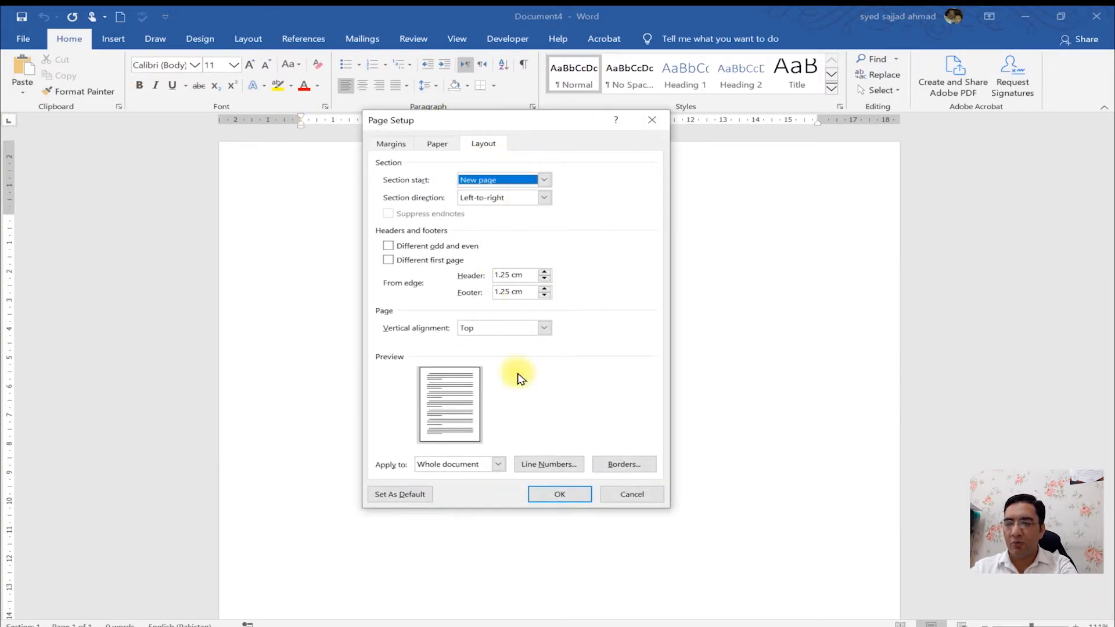
pyautogui.click(530, 329)
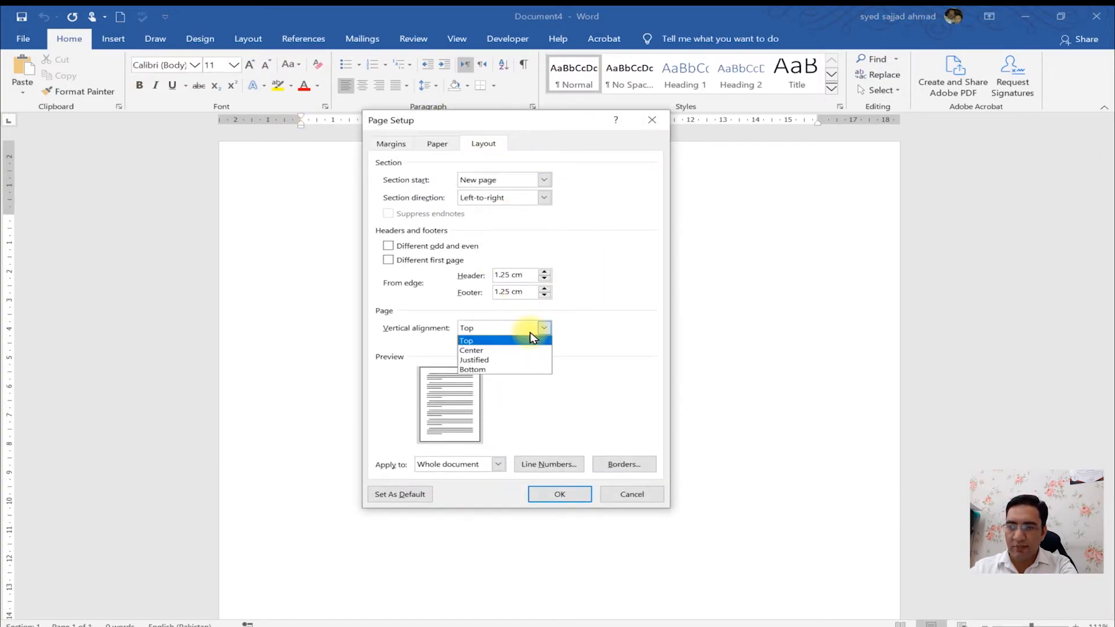
pyautogui.click(500, 350)
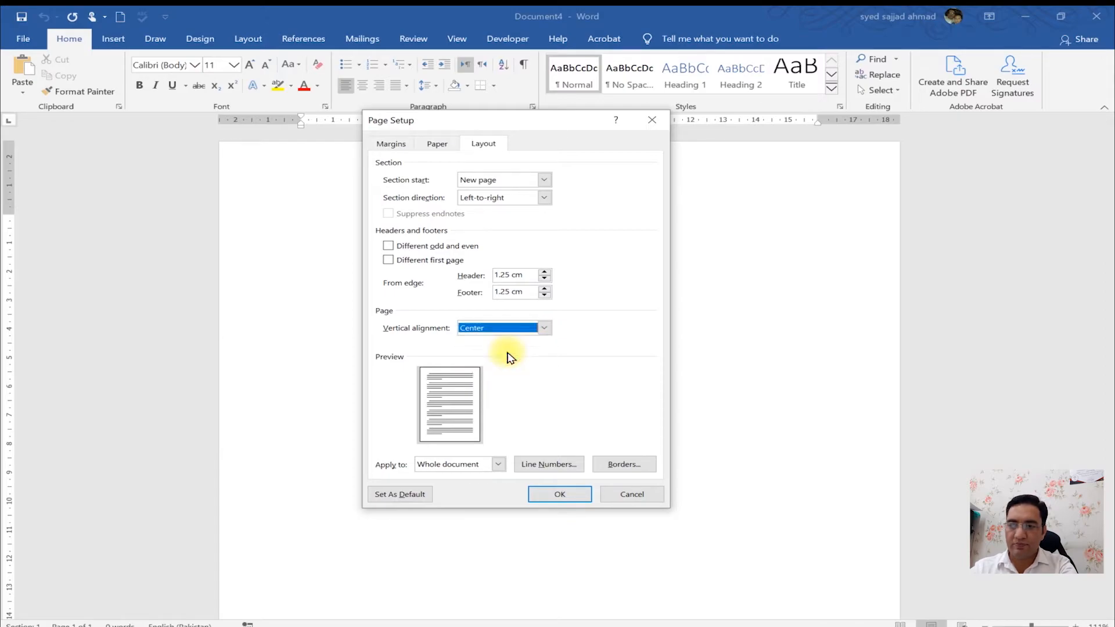
pyautogui.click(560, 495)
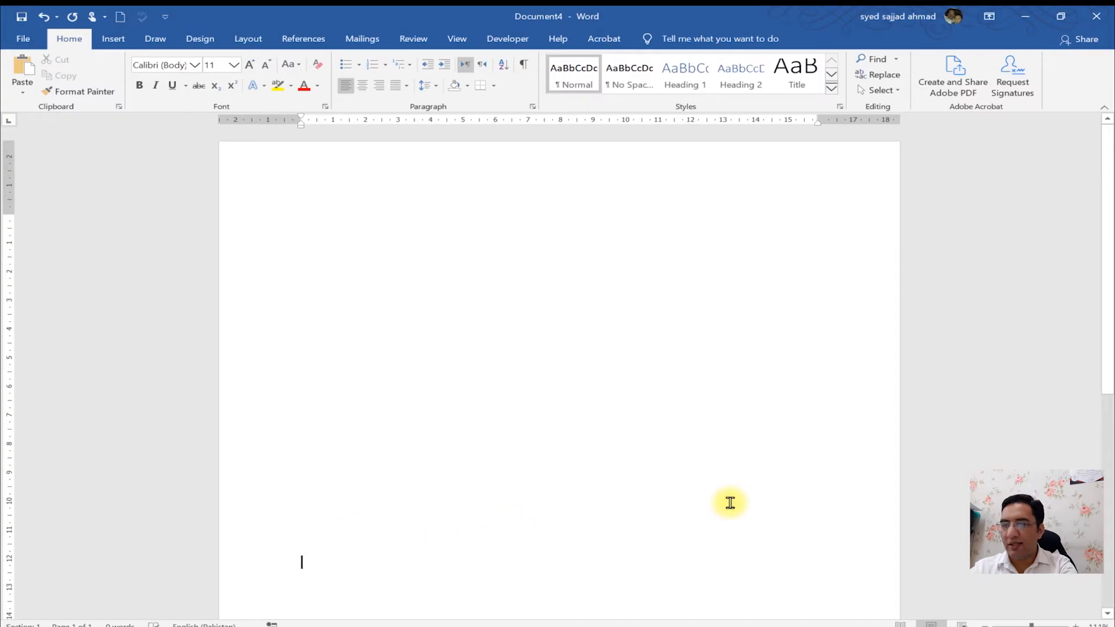
# - Type several lines of sample text into the document
pyautogui.moveTo(1110, 351); pyautogui.dragTo(1105, 456)
pyautogui.write('asdnmflkasjdlfjasldkjfalskdjfasjdflkaskdf')
pyautogui.press('Return')
pyautogui.write('asdf a sdf  asdf asdf a sdf a sdf  asf ')
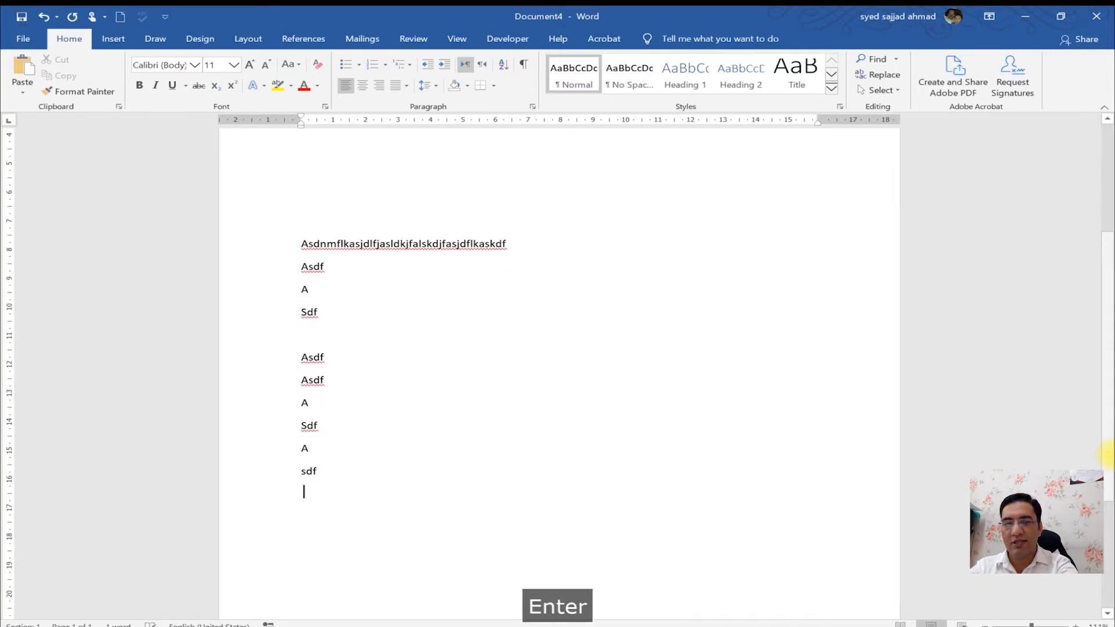
pyautogui.write(' sadfg sd fg sdf gs gd sdf g')
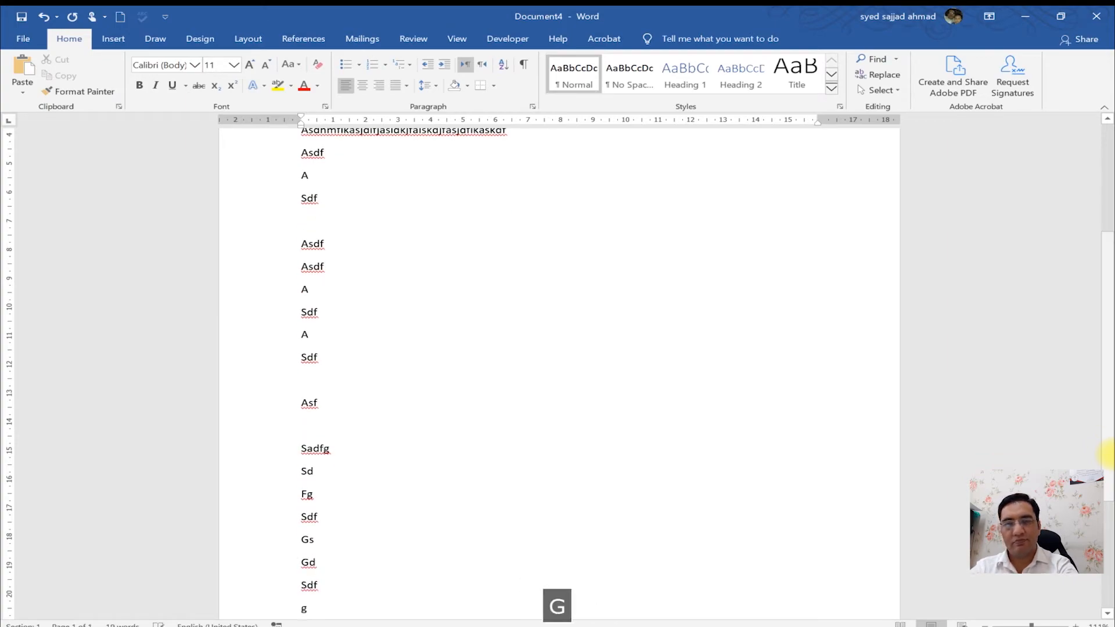
# - Zoom out and change the document's vertical alignment to Bottom
pyautogui.click(1020, 623)
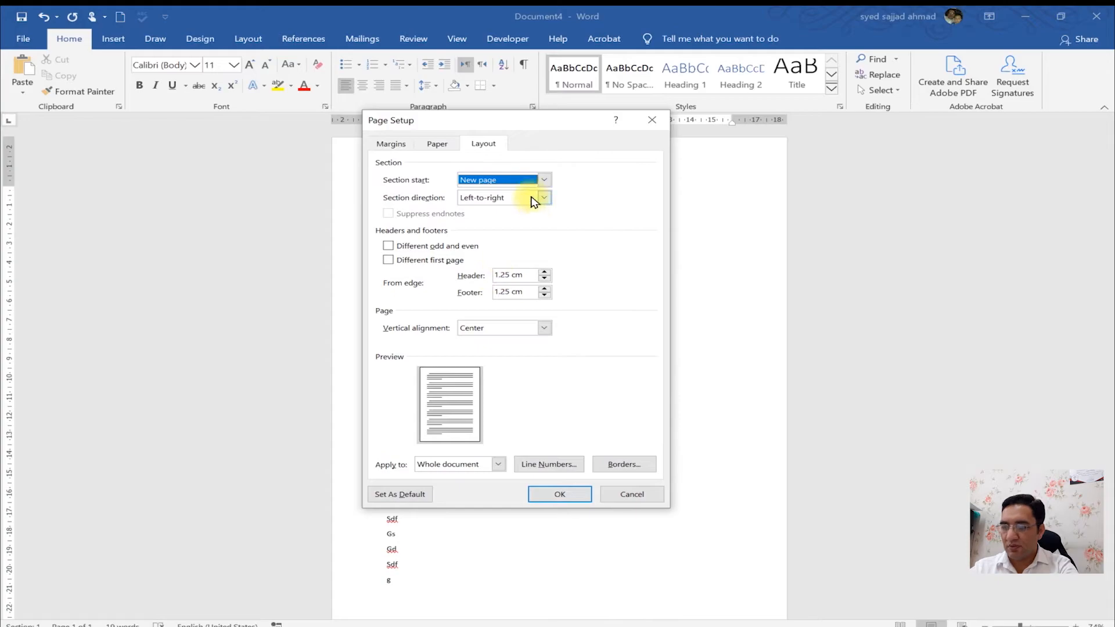
pyautogui.hotkey('ctrl', '1')
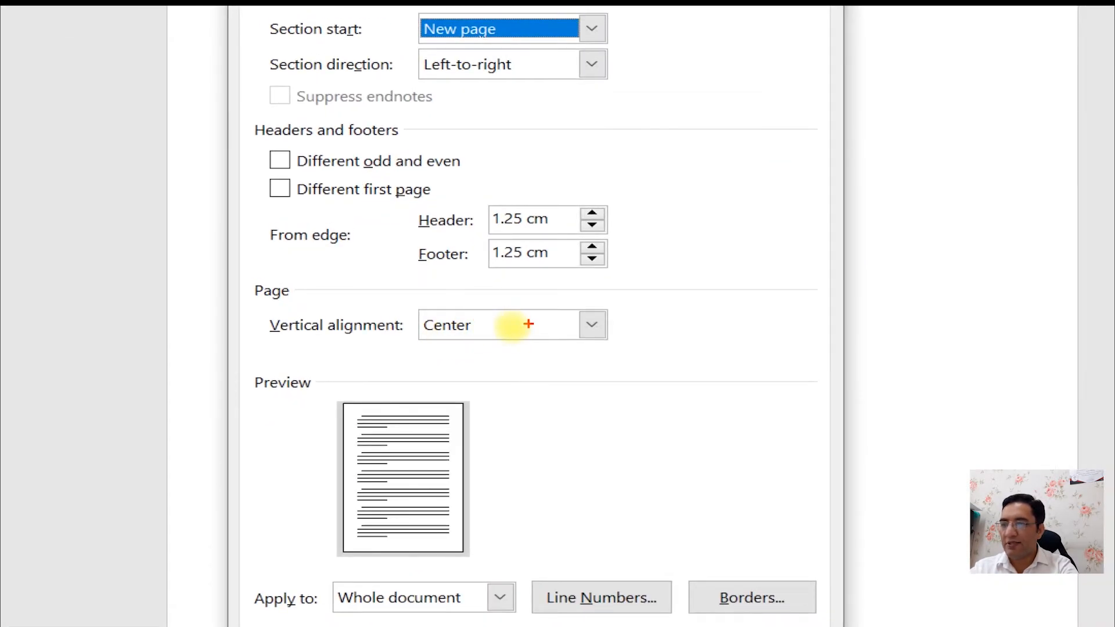
pyautogui.press('Escape')
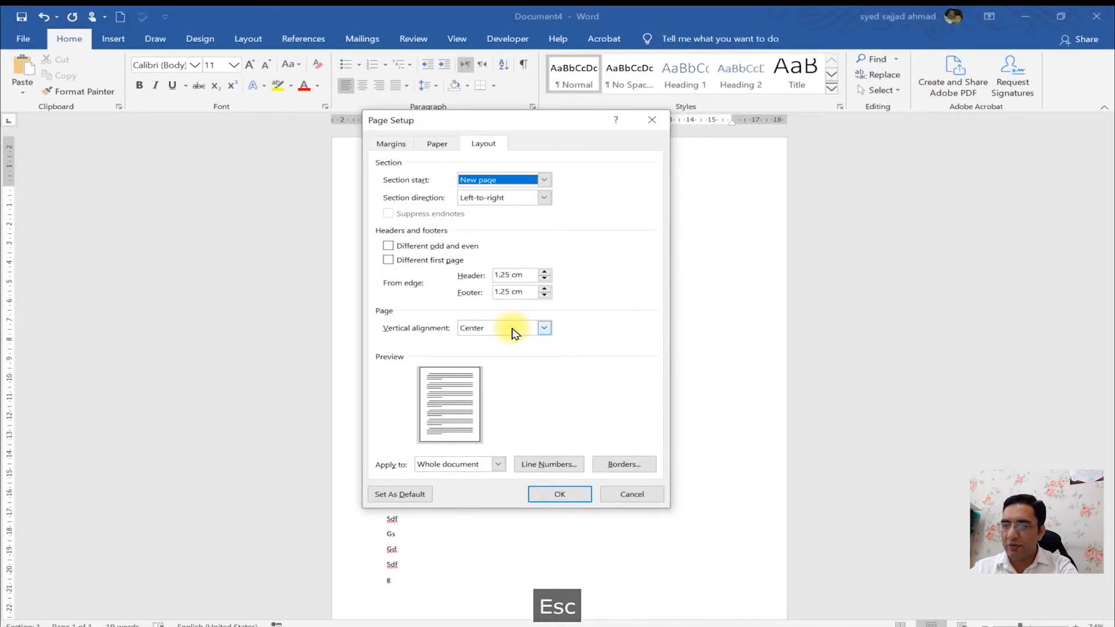
pyautogui.click(514, 332)
pyautogui.click(504, 361)
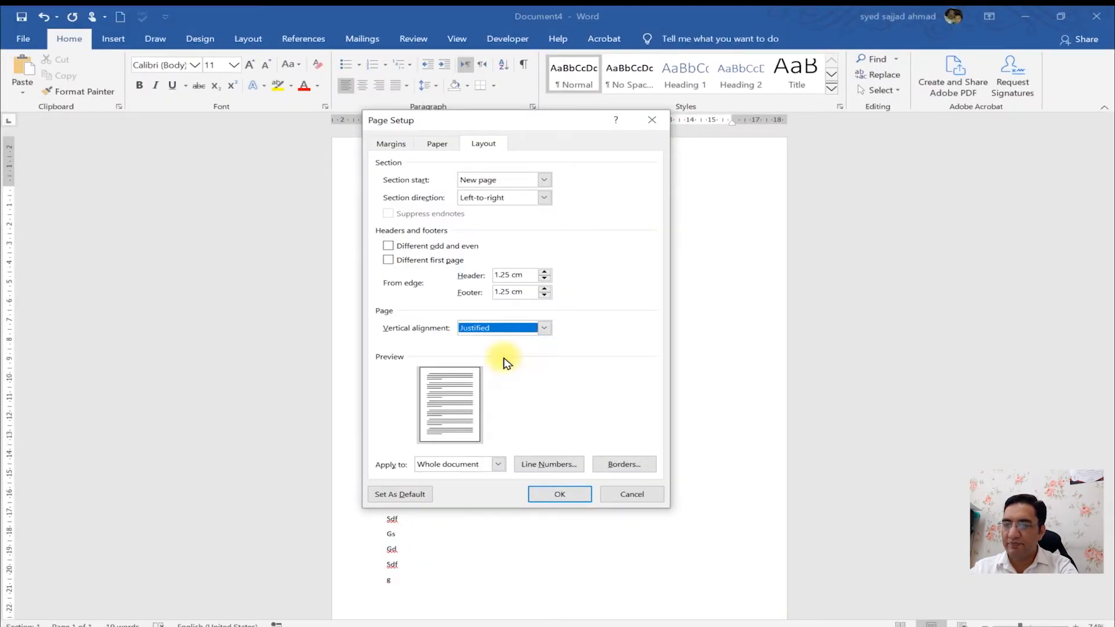
pyautogui.click(506, 332)
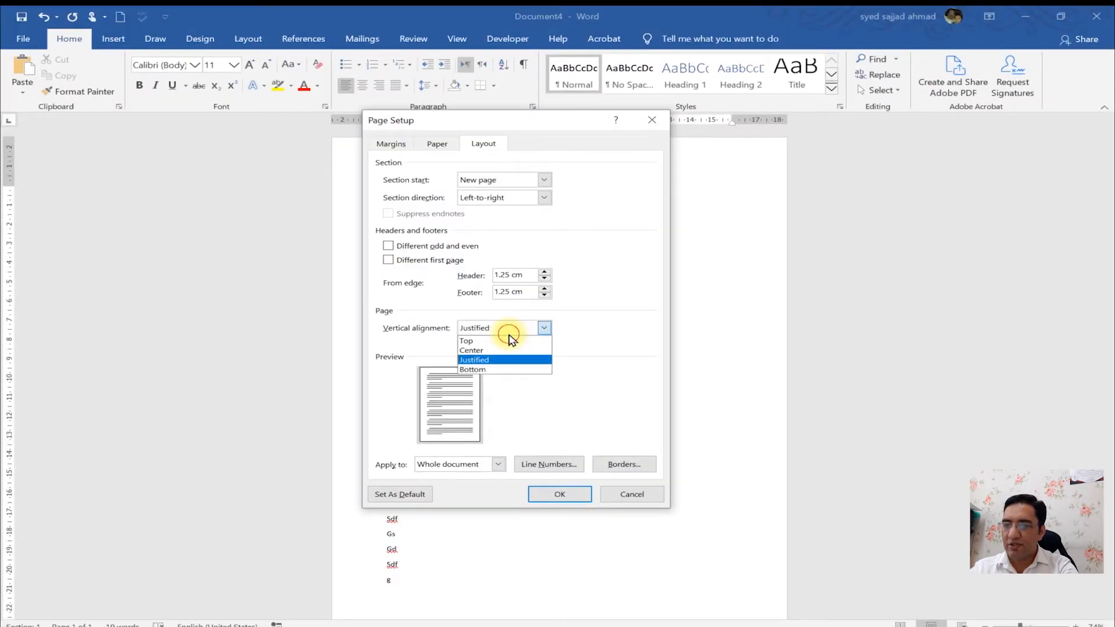
pyautogui.click(497, 370)
pyautogui.click(580, 495)
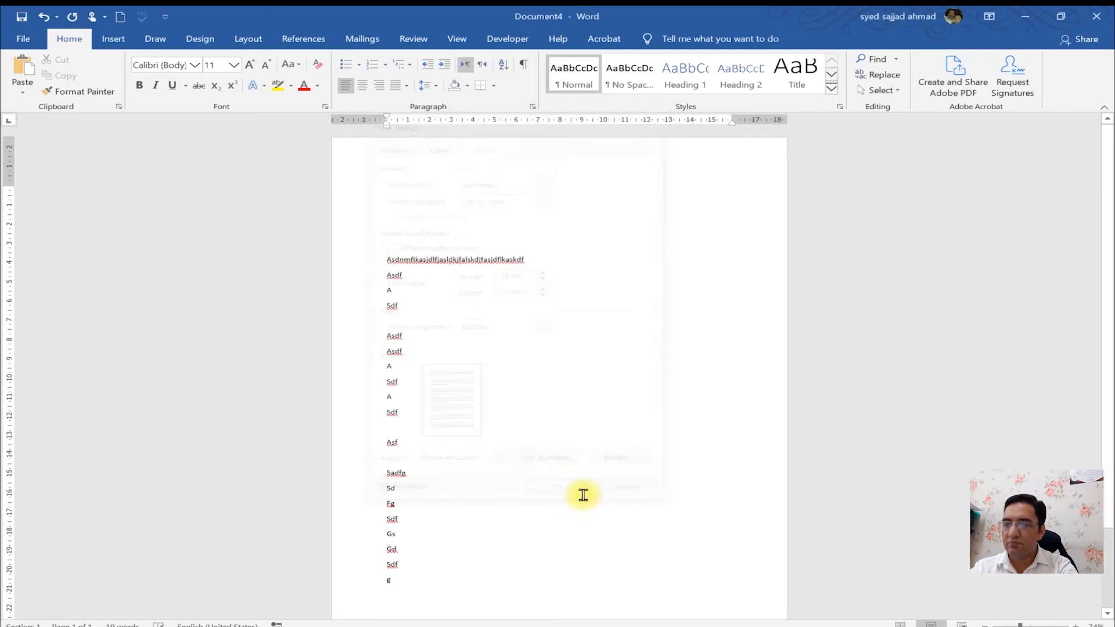
# - Select all the sample text and replace it with new typed sample lines
pyautogui.scroll(-1, 1111, 433)
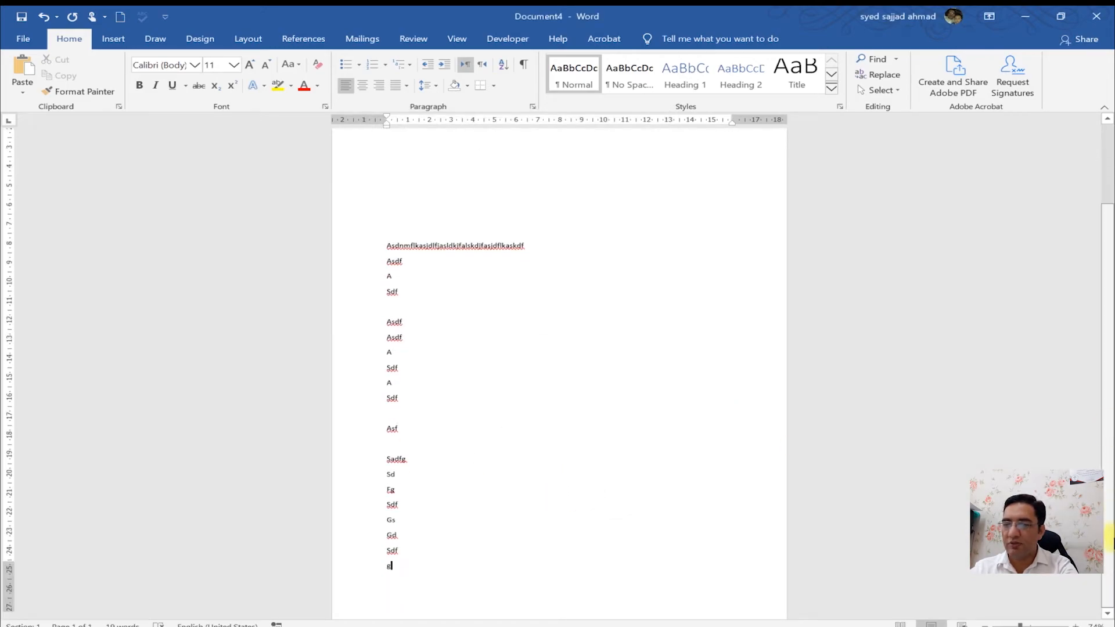
pyautogui.moveTo(423, 549); pyautogui.dragTo(279, 162)
pyautogui.write('asdfasdfasdfasdfasdfASDfasDf')
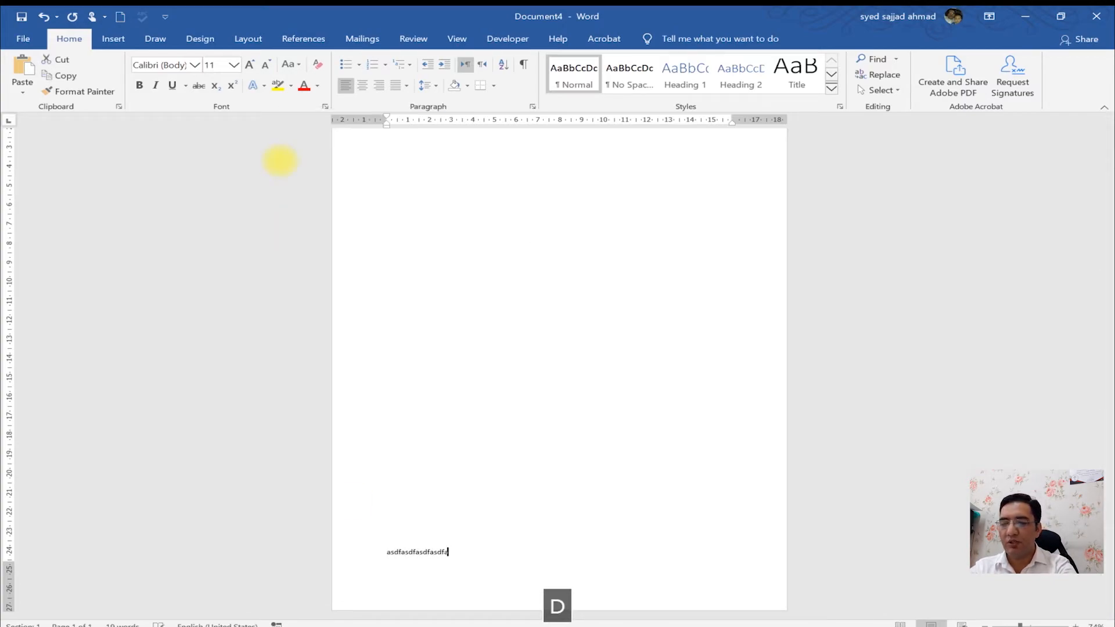
pyautogui.press('Return')
pyautogui.write('asd f asd fa sdf as df as df asd f')
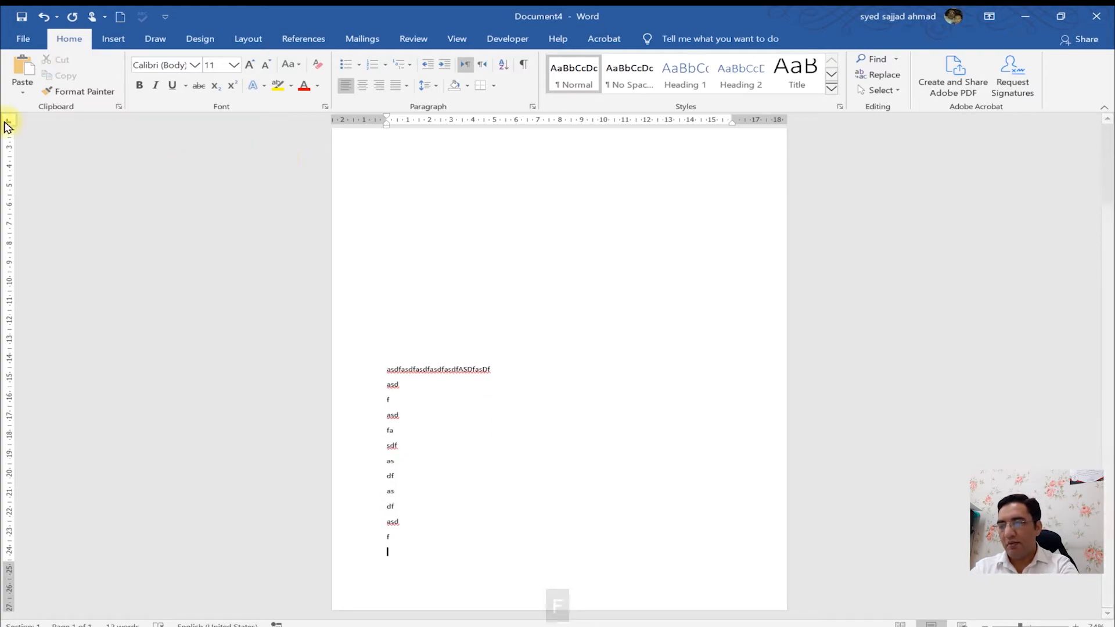
# - Turn on line numbering for the whole document through Page Setup's Line Numbers options
pyautogui.doubleClick(7, 157)
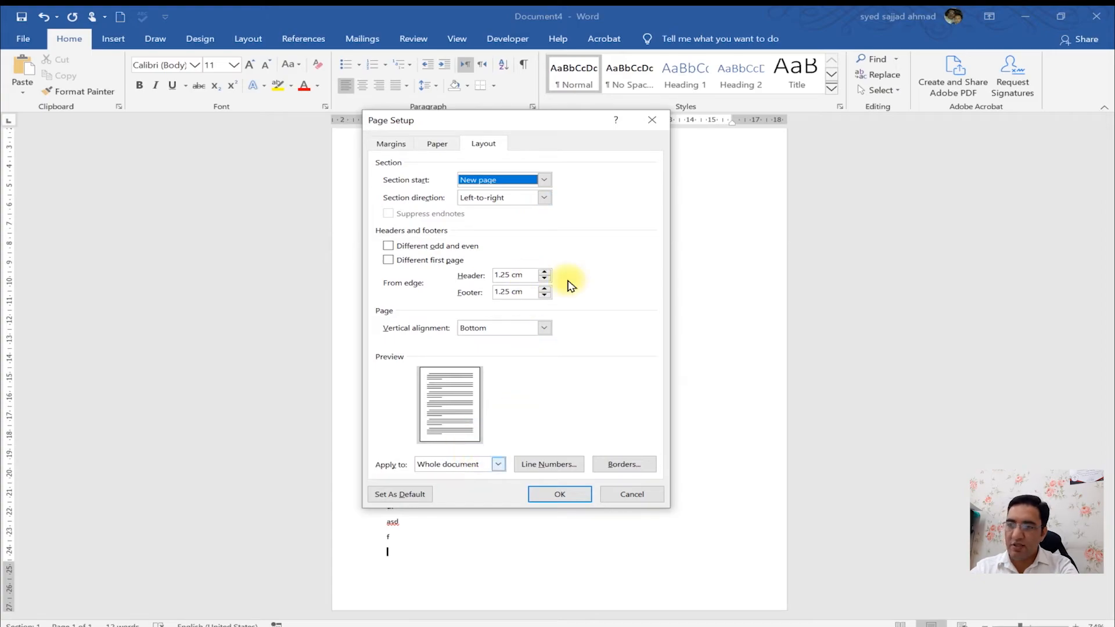
pyautogui.click(543, 329)
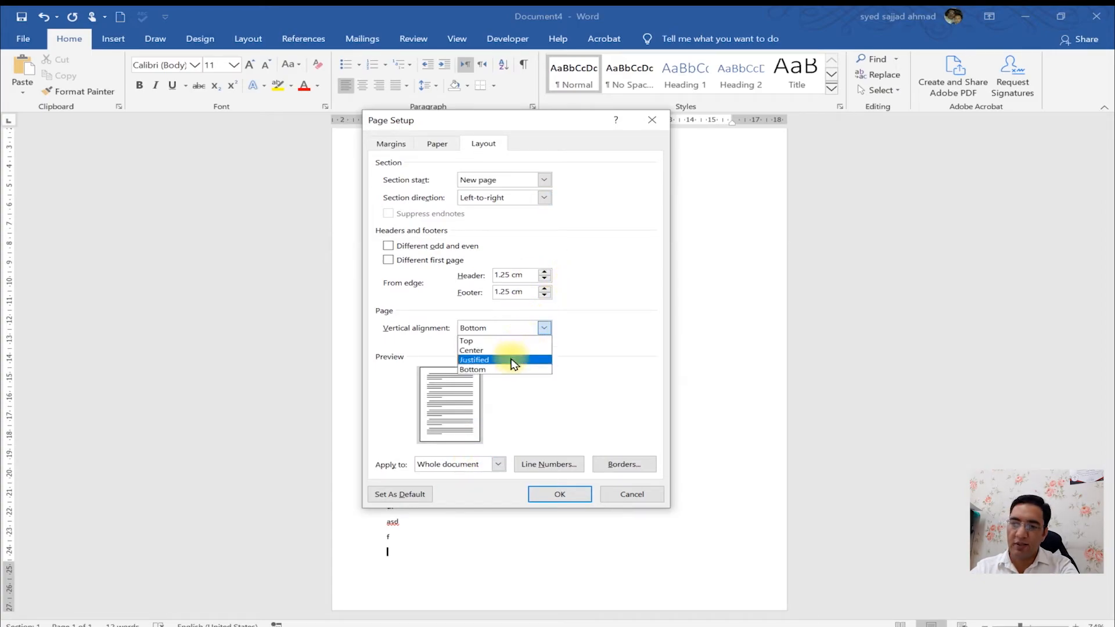
pyautogui.click(642, 361)
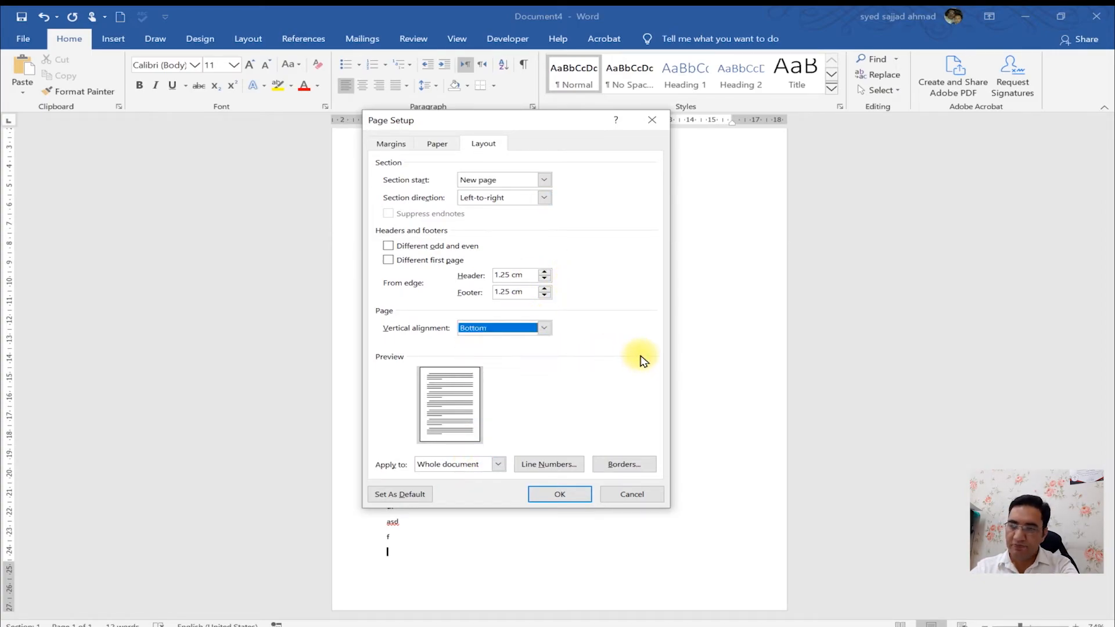
pyautogui.click(550, 466)
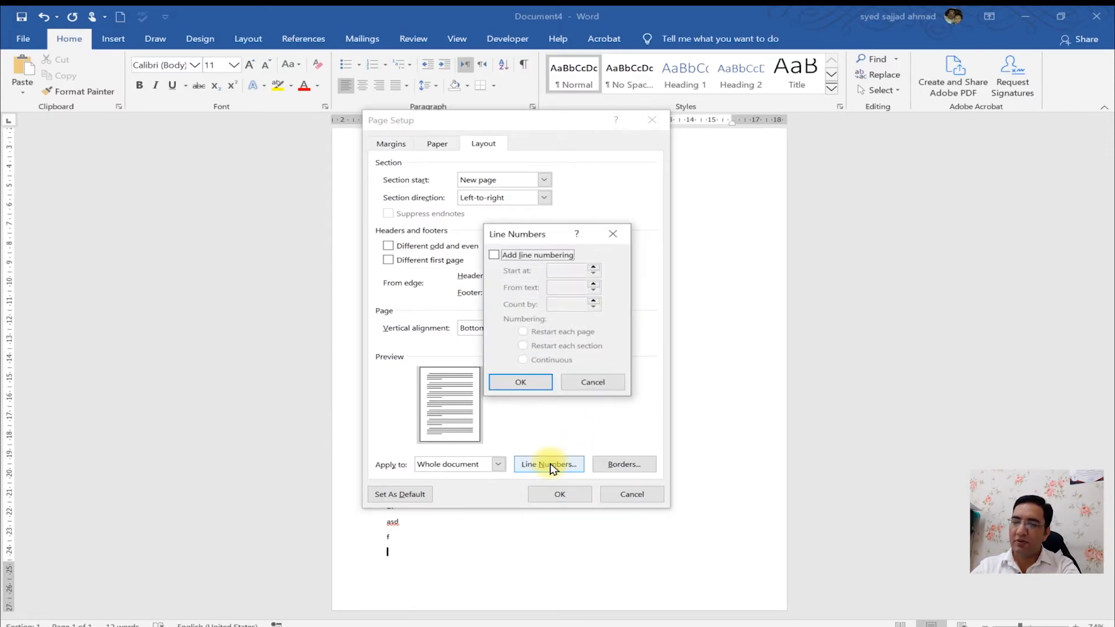
pyautogui.click(536, 261)
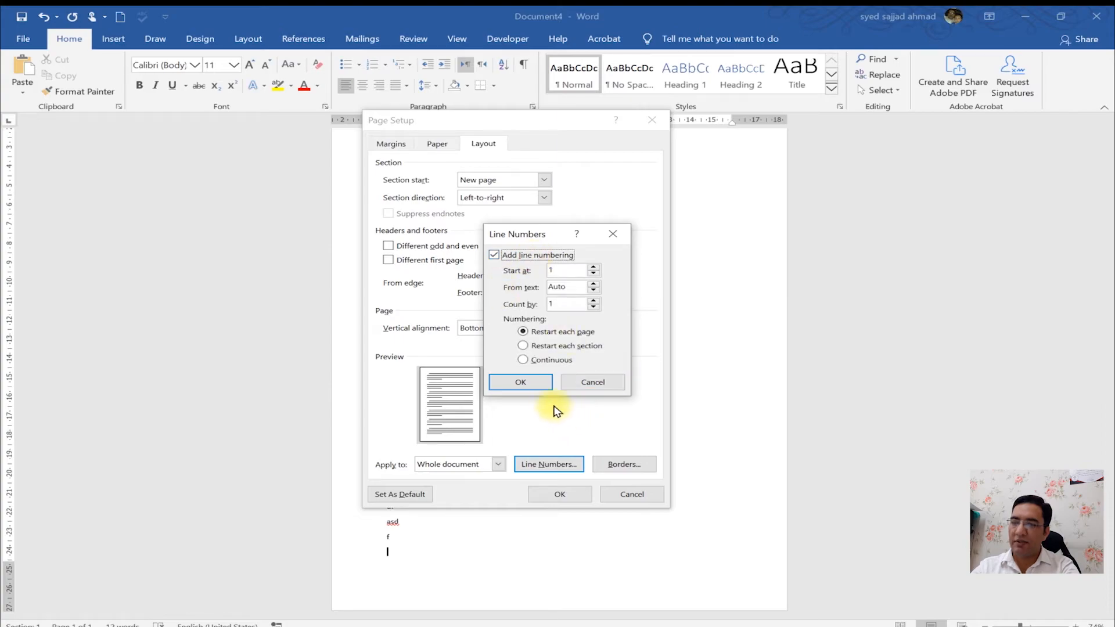
pyautogui.click(535, 384)
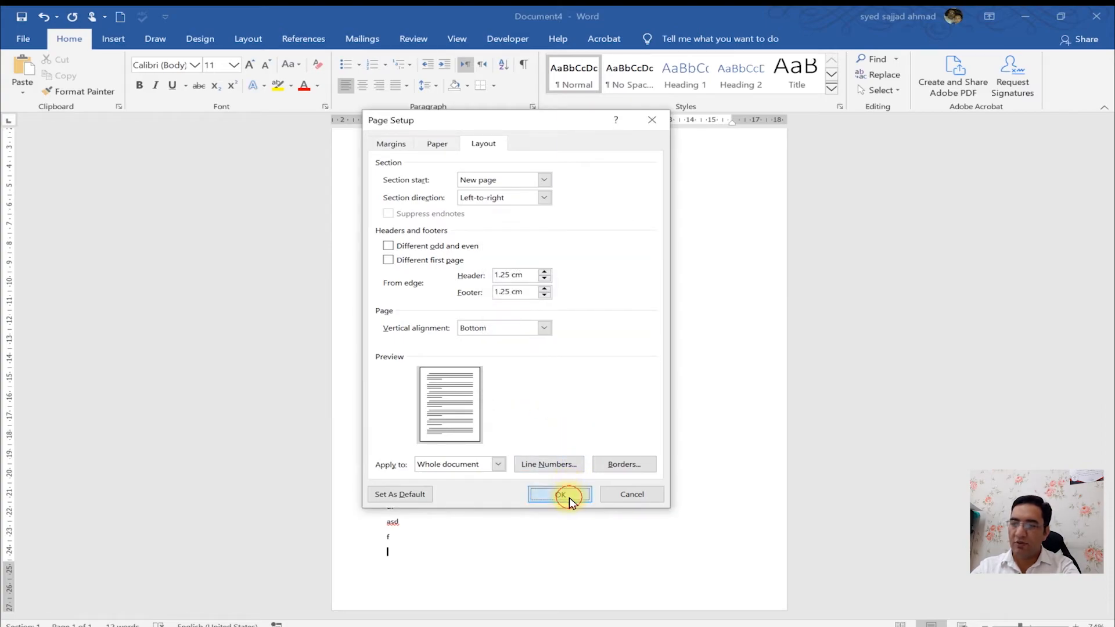
pyautogui.click(564, 494)
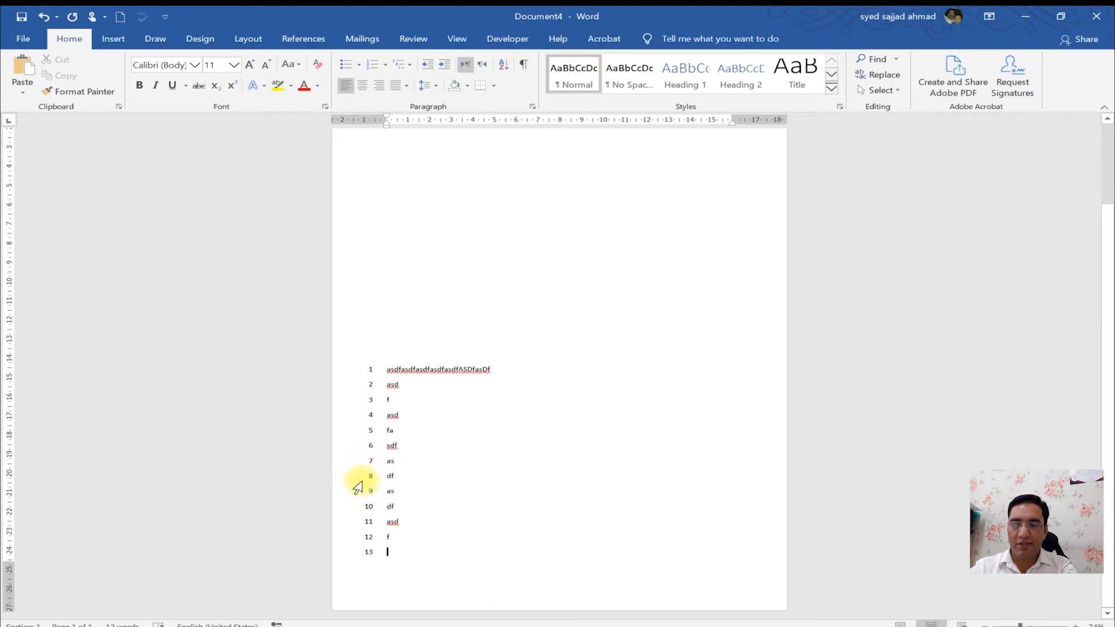
# - Type more sample lines at the end of the document
pyautogui.write('sasdfasdfas')
pyautogui.press('Return')
pyautogui.write('df asd fa sd fa sdf as df')
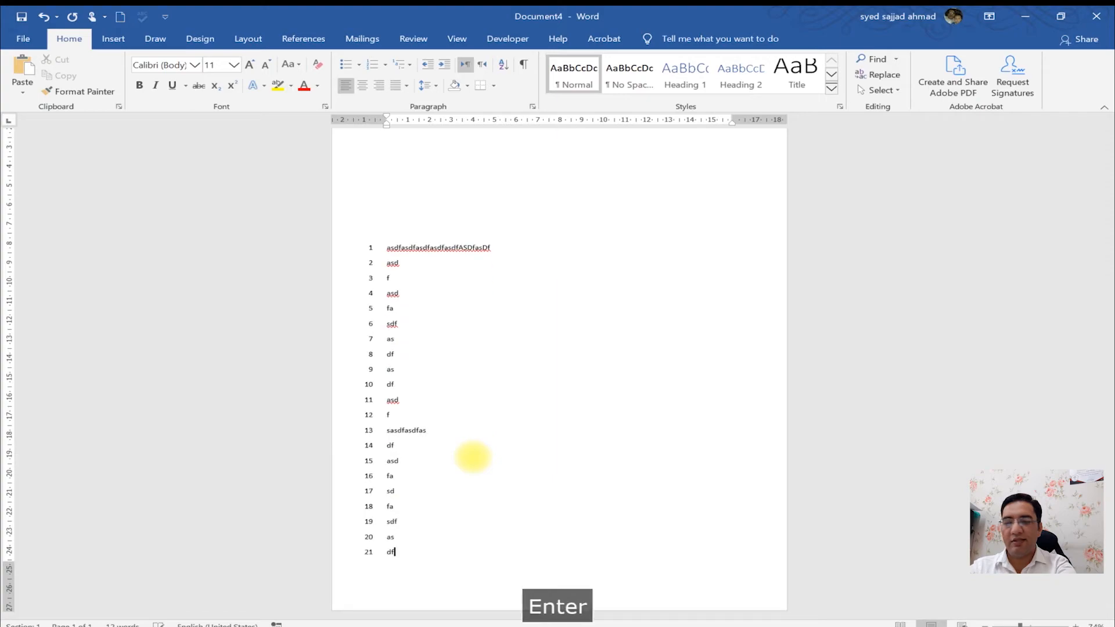
pyautogui.press('Return')
pyautogui.write('asd f asdf a sd fas df')
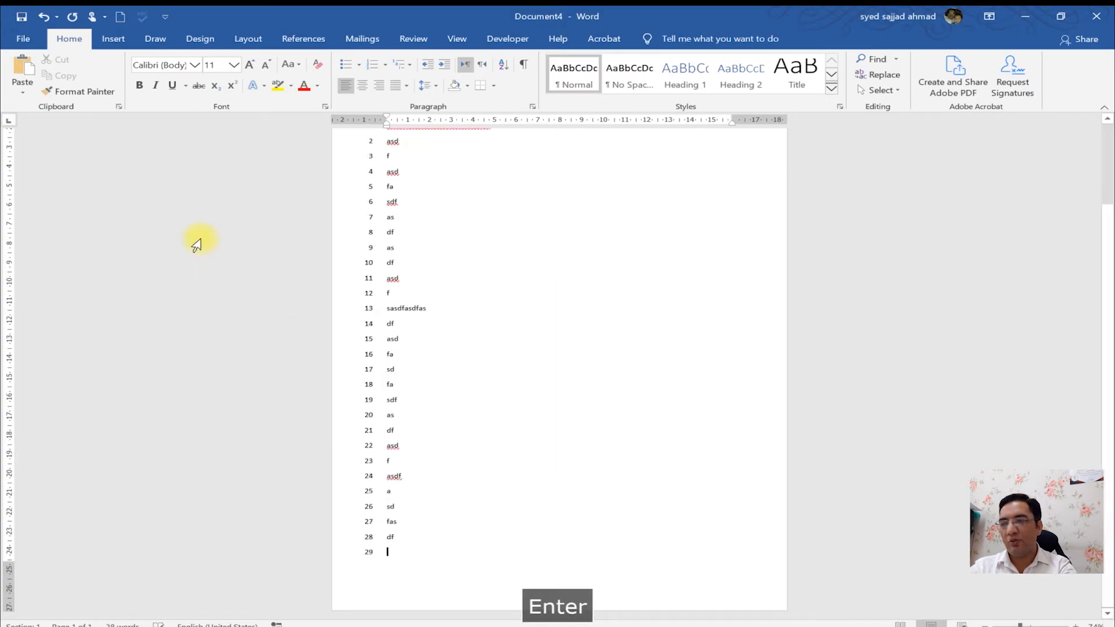
# - Turn off line numbering for the document through Page Setup's Line Numbers options
pyautogui.doubleClick(9, 232)
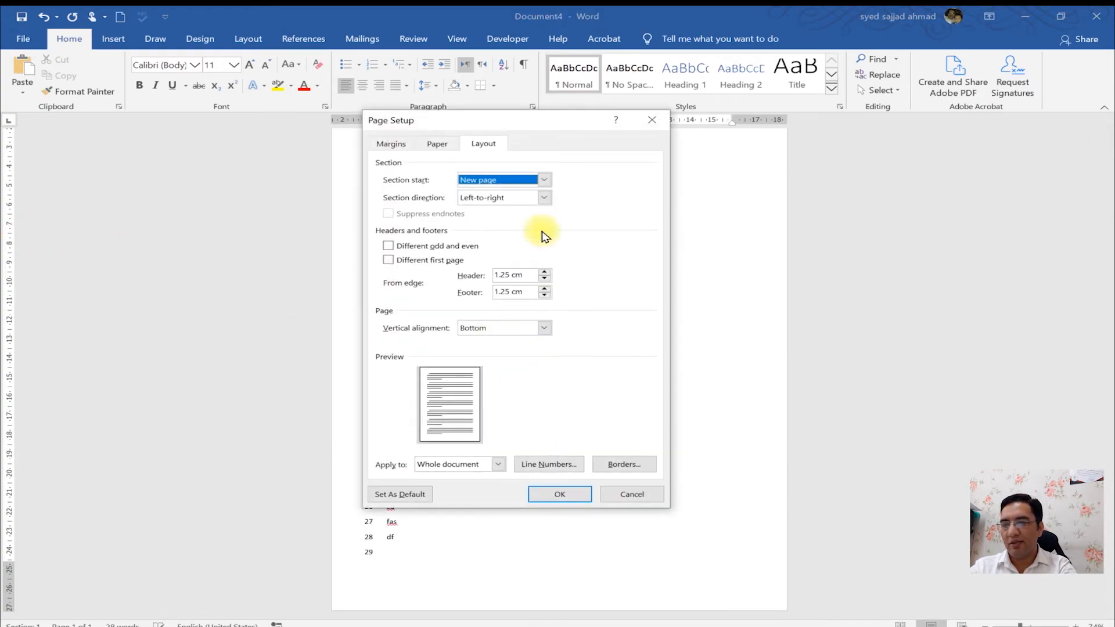
pyautogui.click(530, 466)
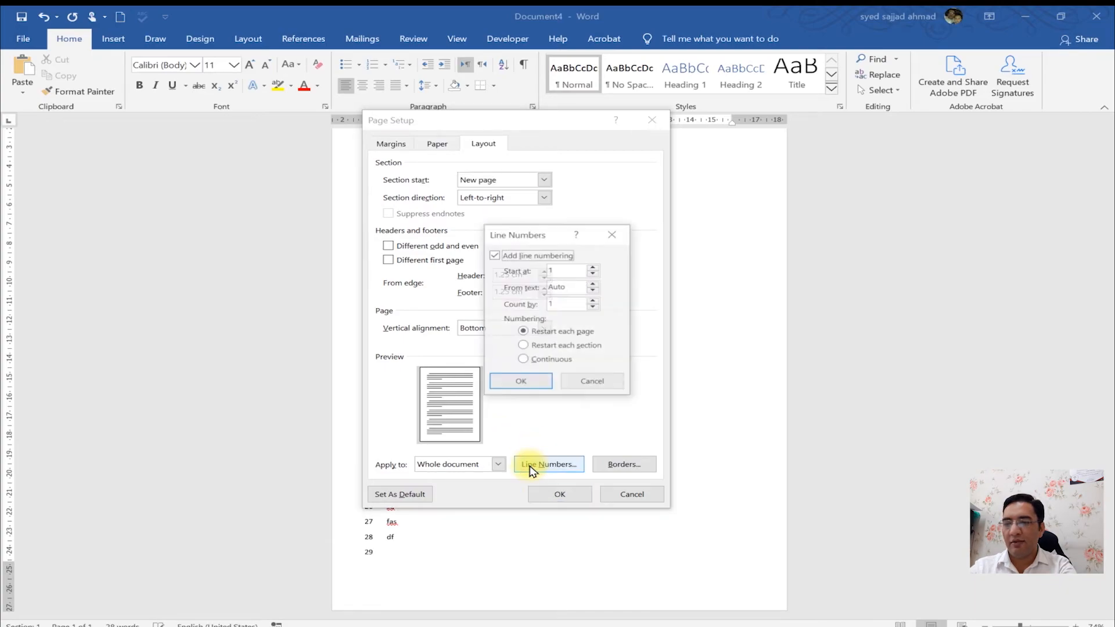
pyautogui.click(525, 259)
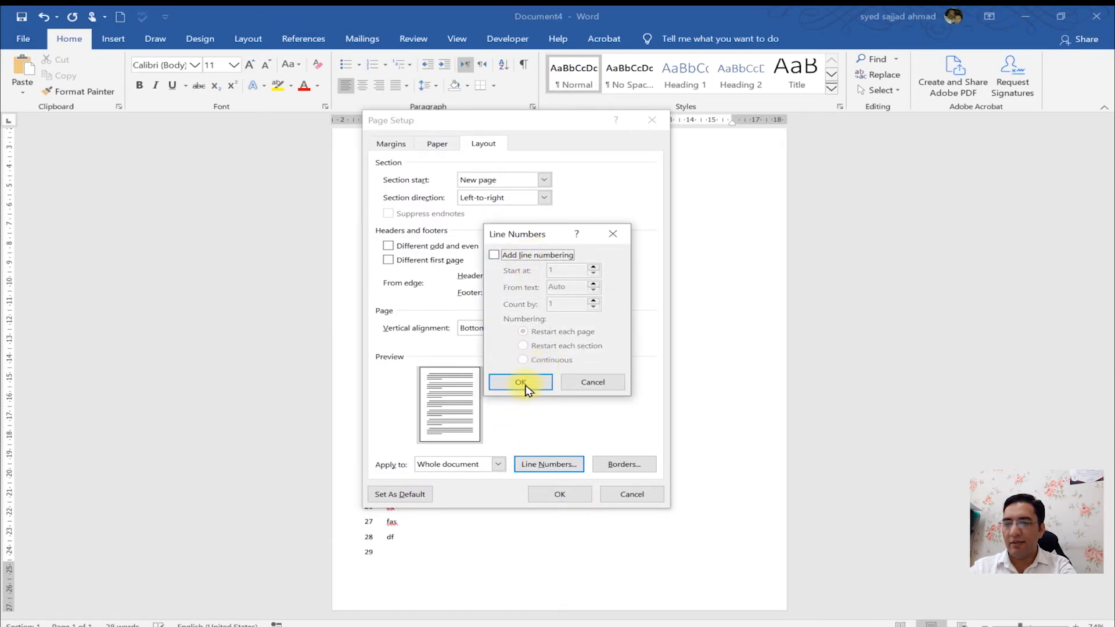
pyautogui.click(519, 381)
pyautogui.click(572, 493)
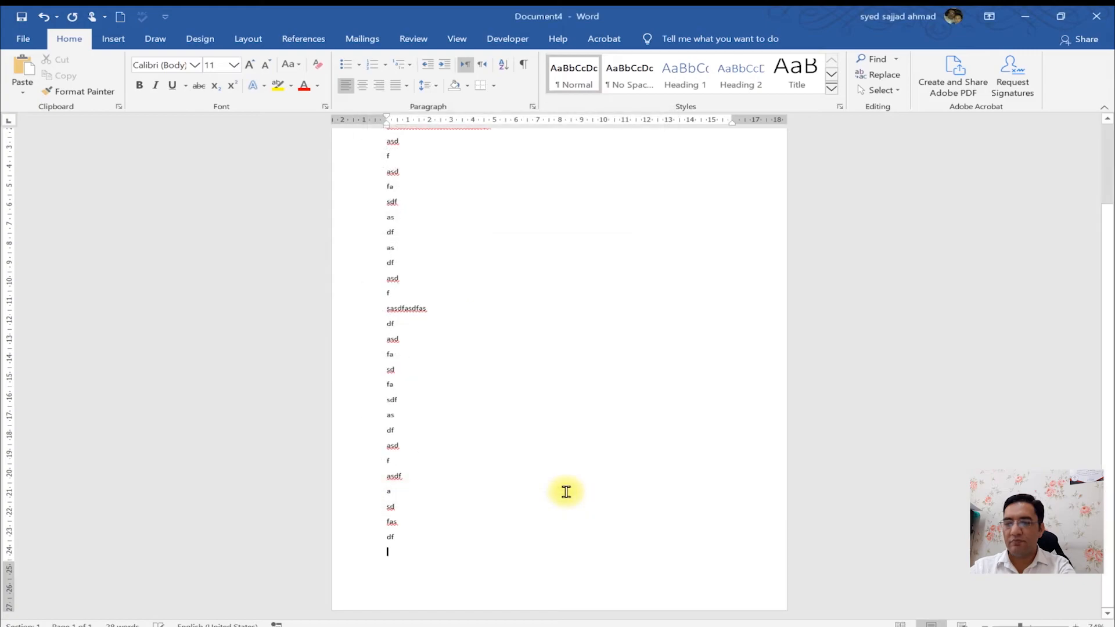
pyautogui.doubleClick(8, 265)
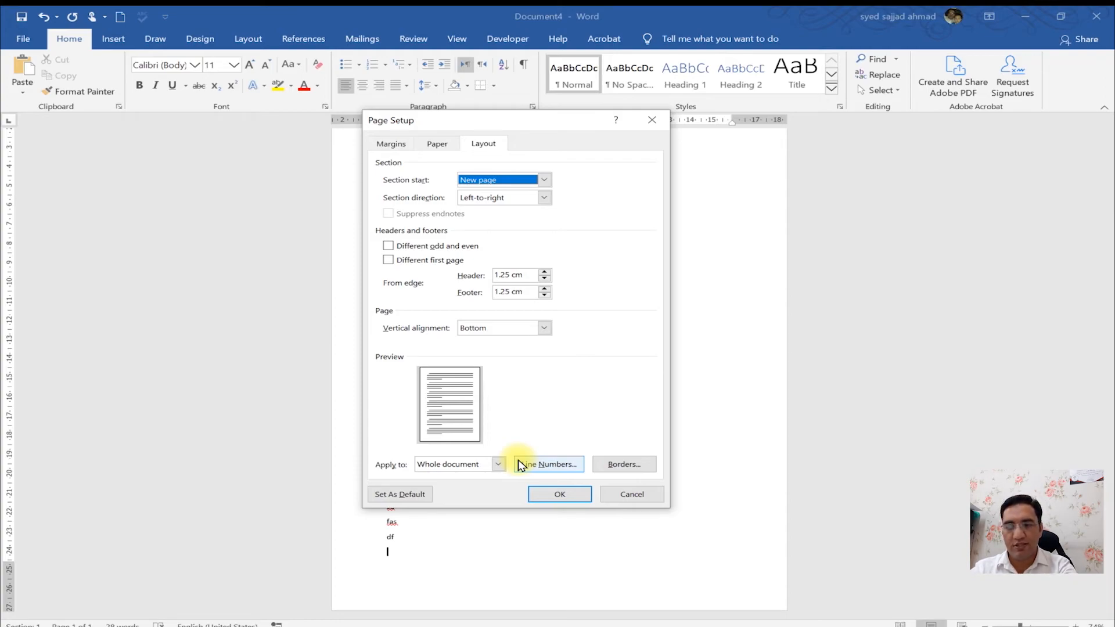
pyautogui.click(628, 469)
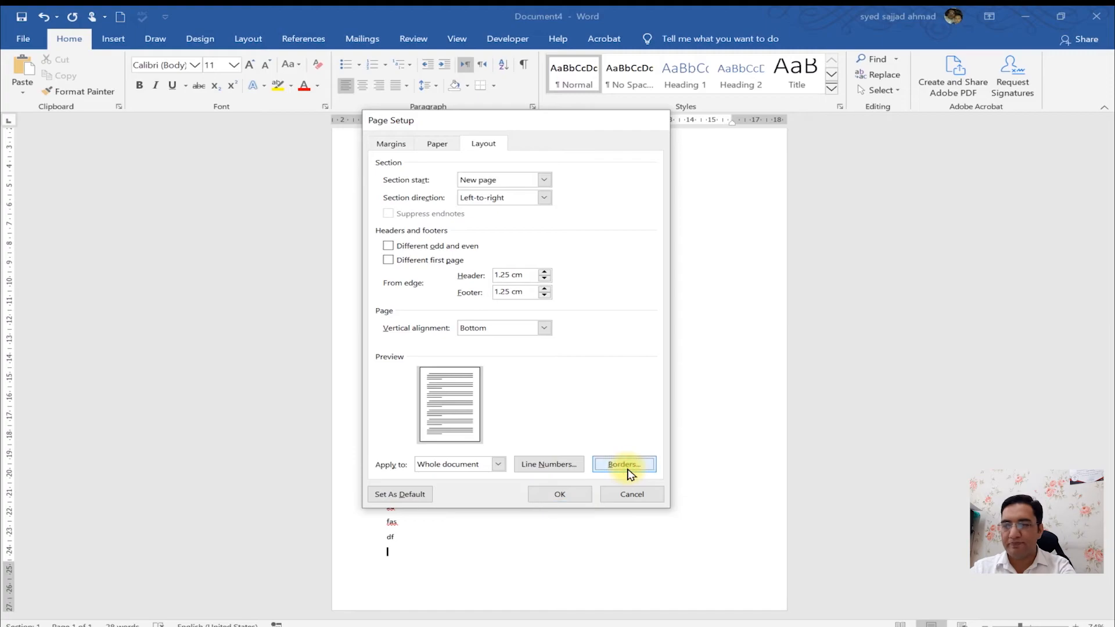
pyautogui.click(737, 446)
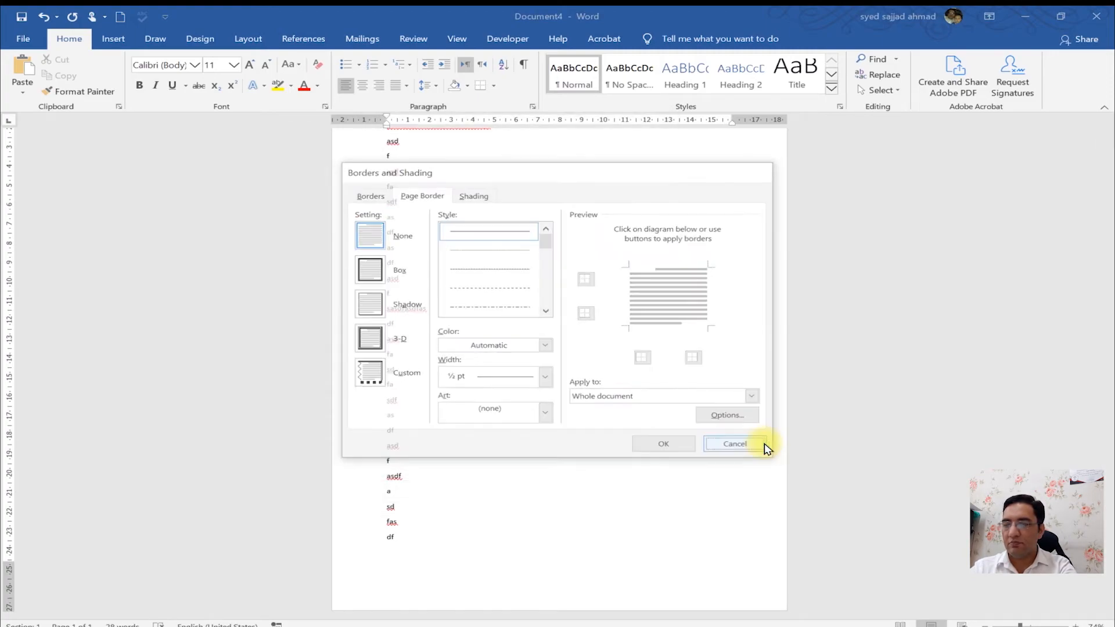
# - Turn line numbering back on with numbering starting at 12
pyautogui.doubleClick(9, 342)
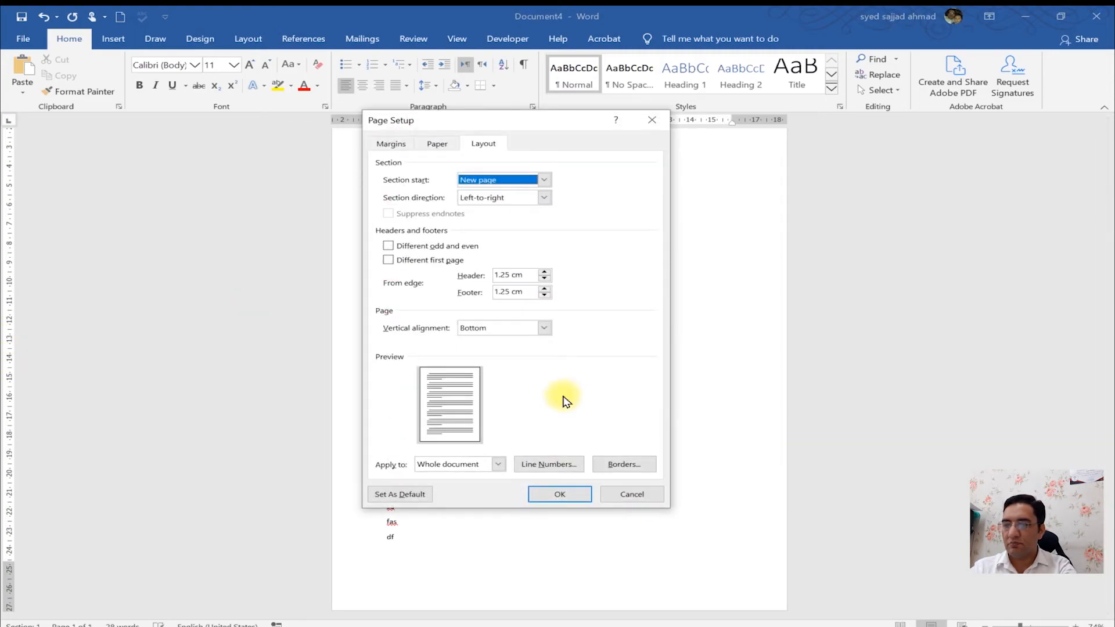
pyautogui.click(562, 466)
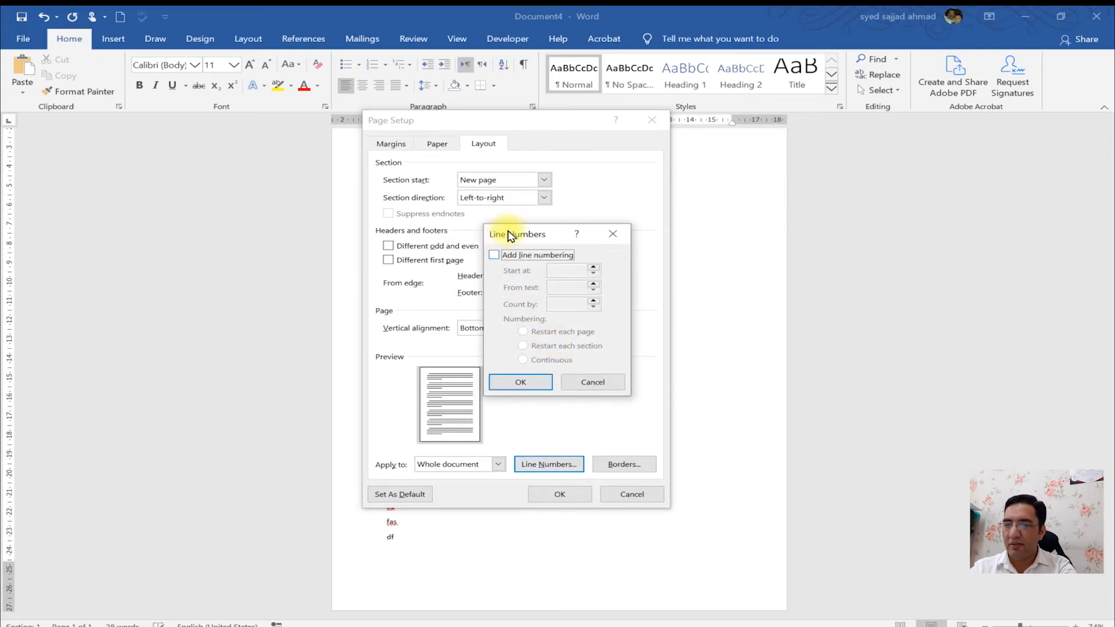
pyautogui.click(519, 256)
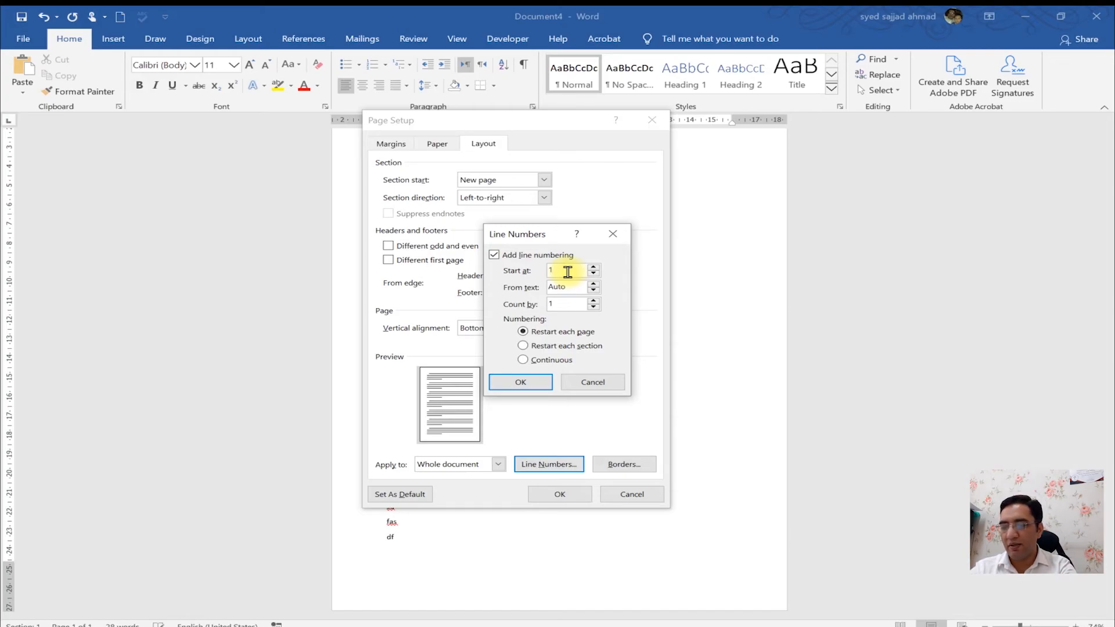
pyautogui.click(568, 272)
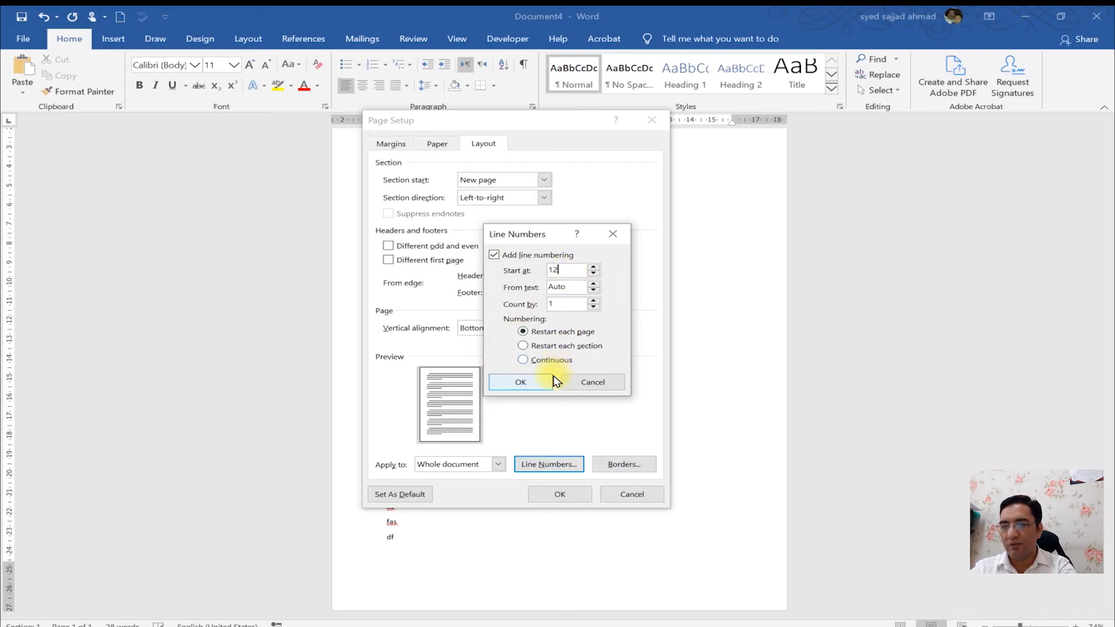
pyautogui.click(521, 382)
pyautogui.click(561, 493)
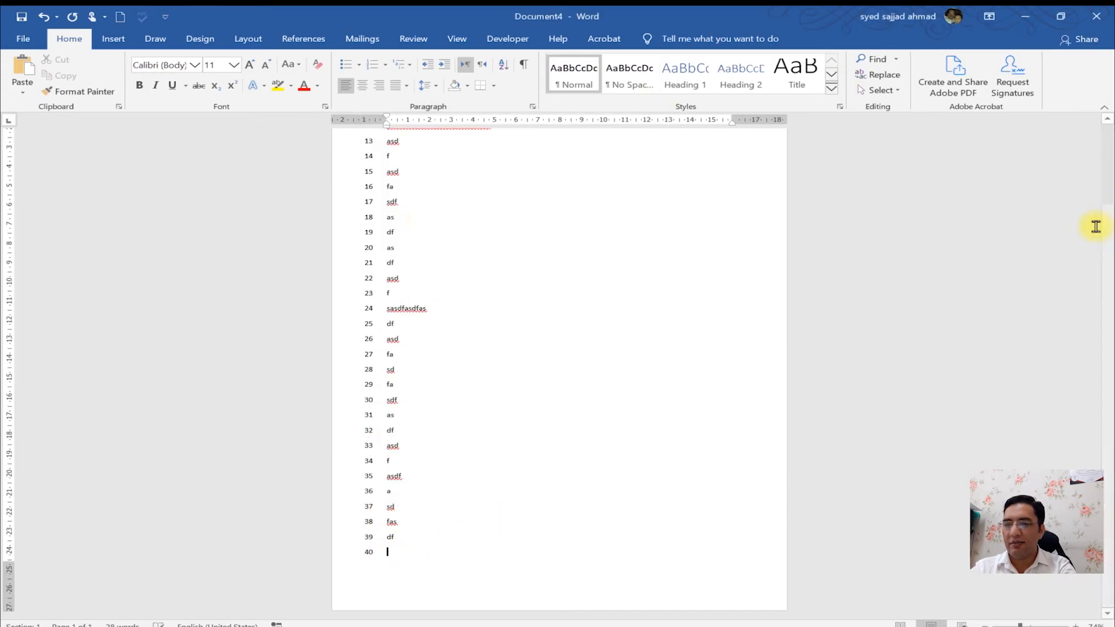
pyautogui.moveTo(1110, 240); pyautogui.dragTo(1108, 229)
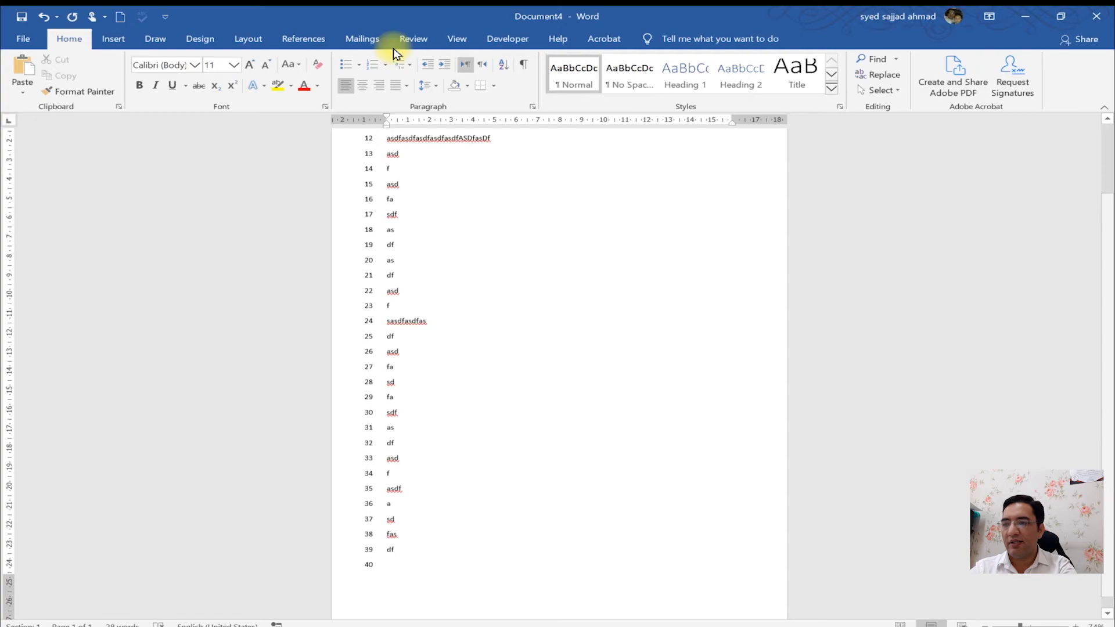
pyautogui.click(370, 147)
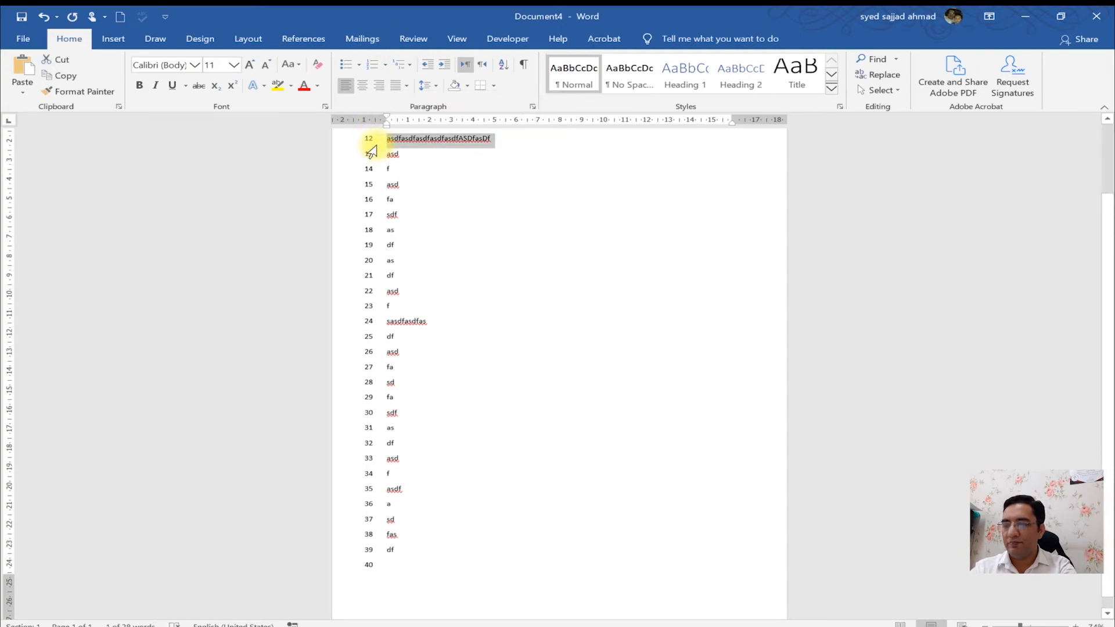
pyautogui.hotkey('ctrl', '1')
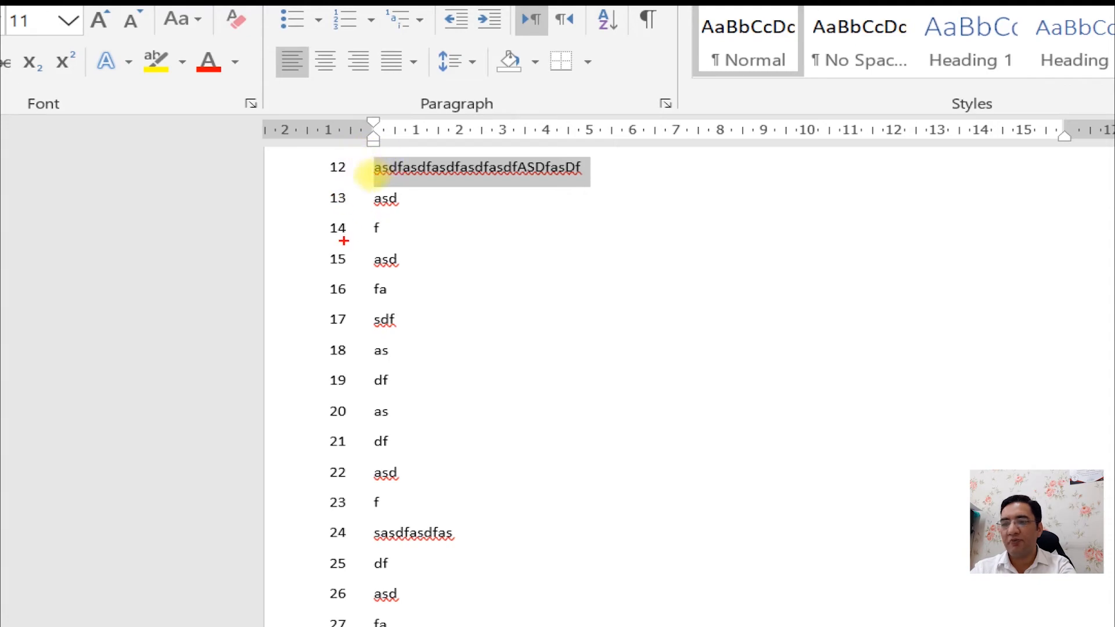
pyautogui.press('Escape')
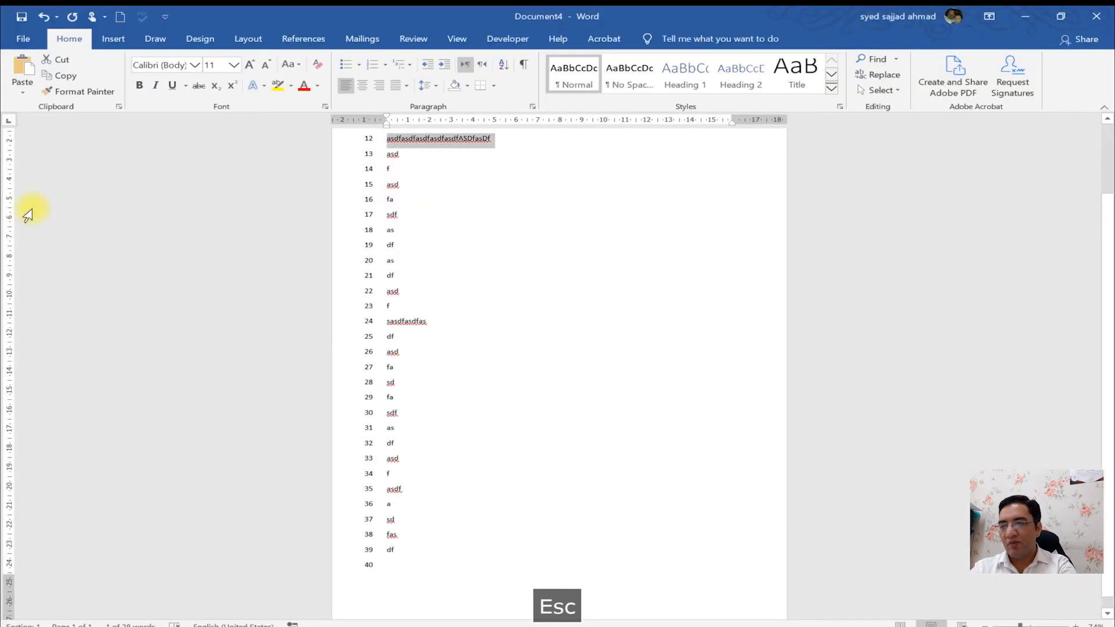
# - Set the line numbers' distance from text to 2 cm
pyautogui.doubleClick(9, 215)
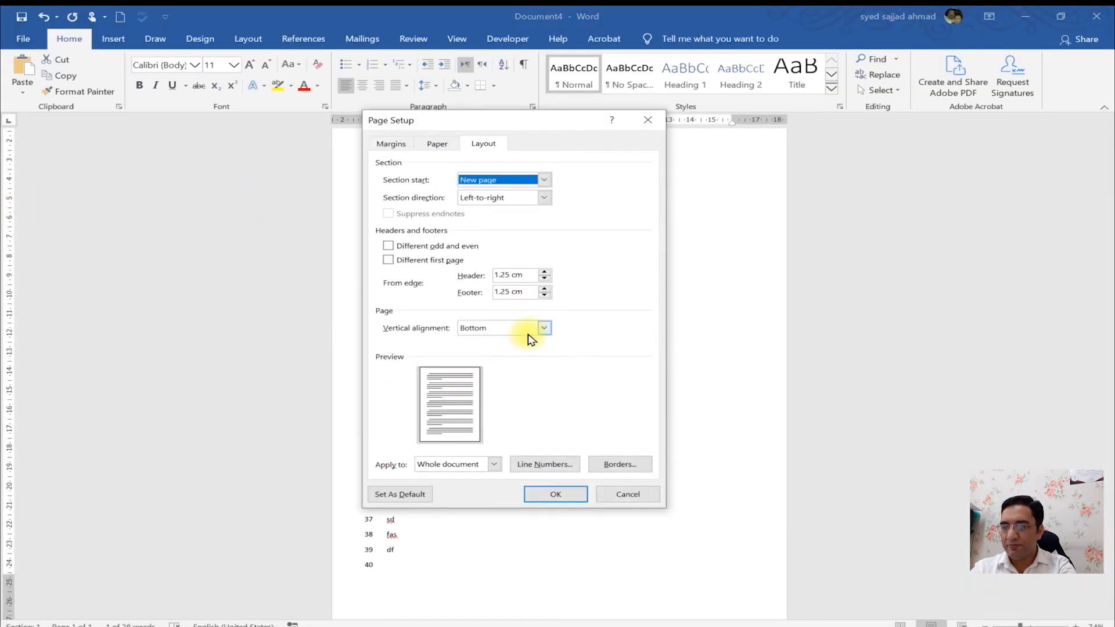
pyautogui.click(546, 464)
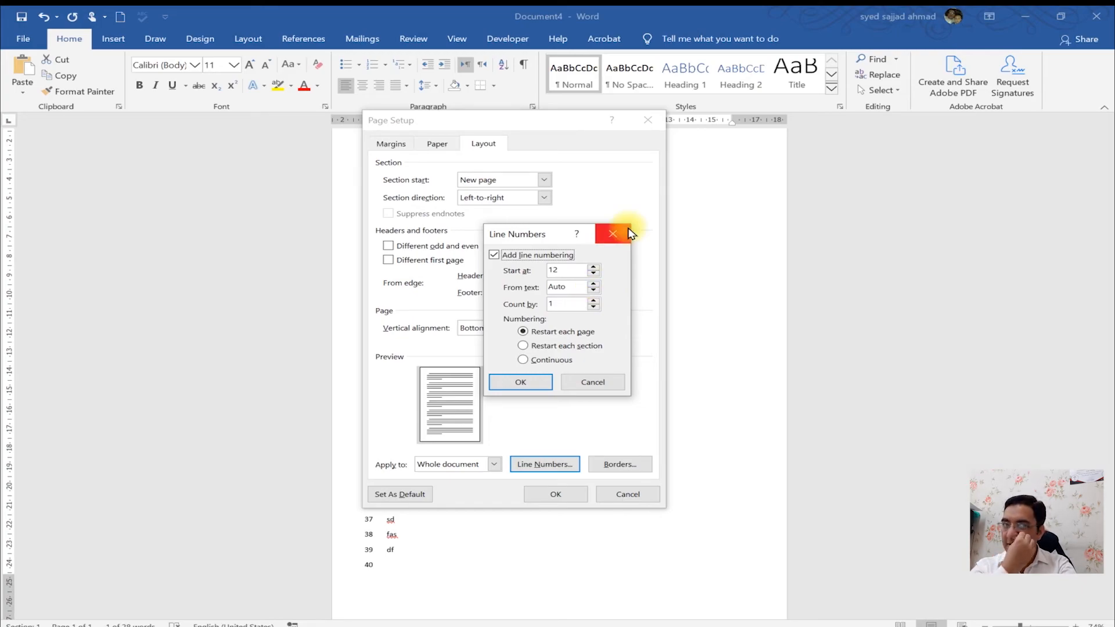
pyautogui.click(594, 284)
pyautogui.click(594, 285)
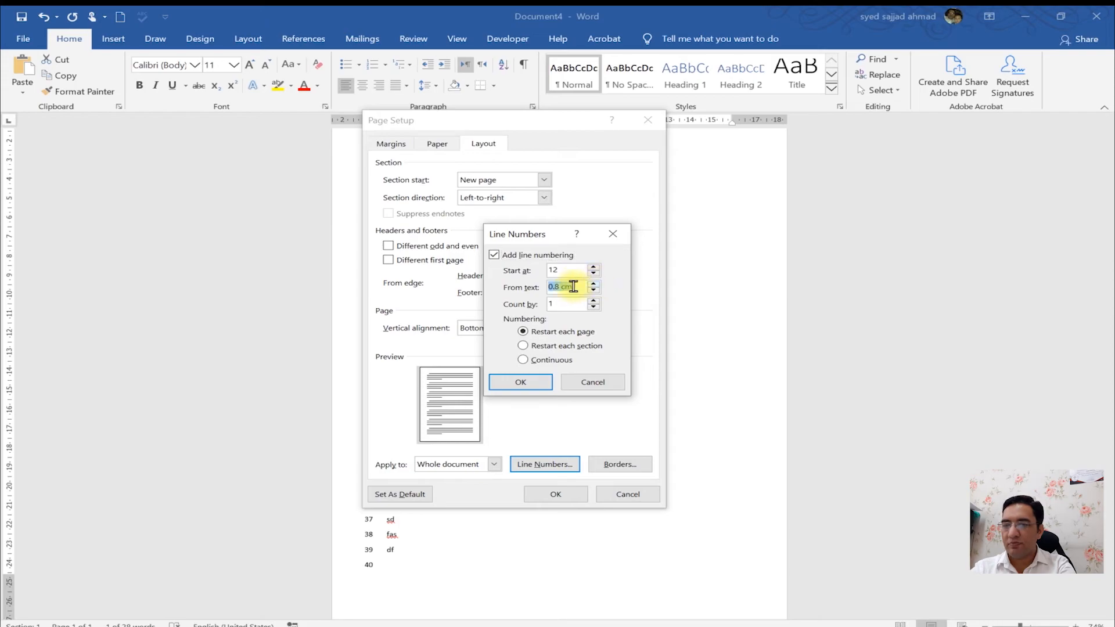
pyautogui.moveTo(562, 286); pyautogui.dragTo(542, 286)
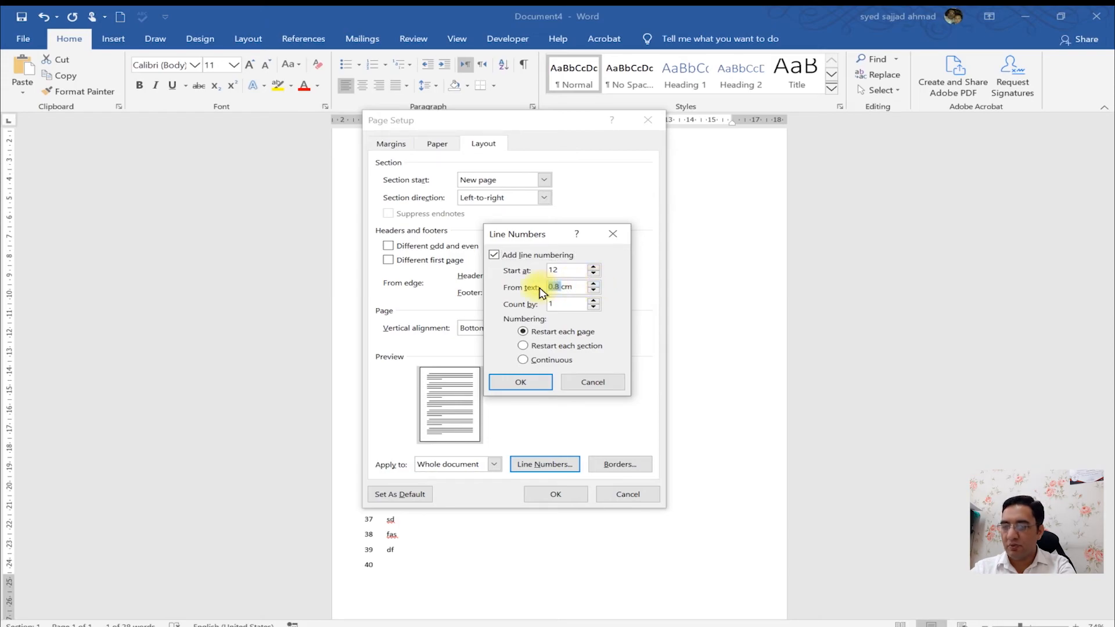
pyautogui.write('2')
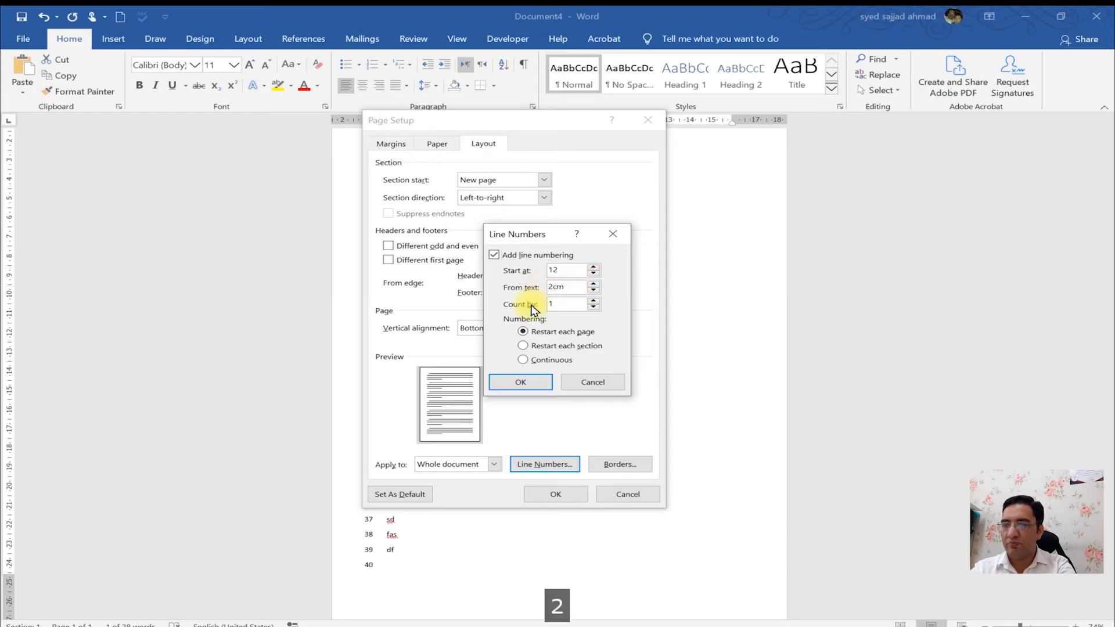
pyautogui.click(529, 386)
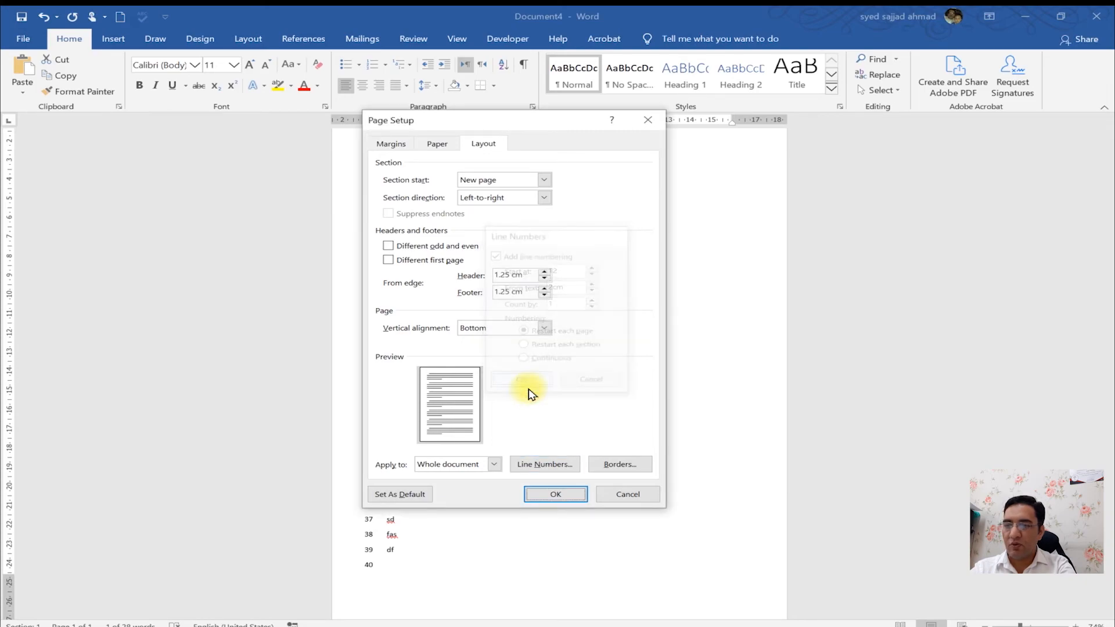
pyautogui.click(556, 492)
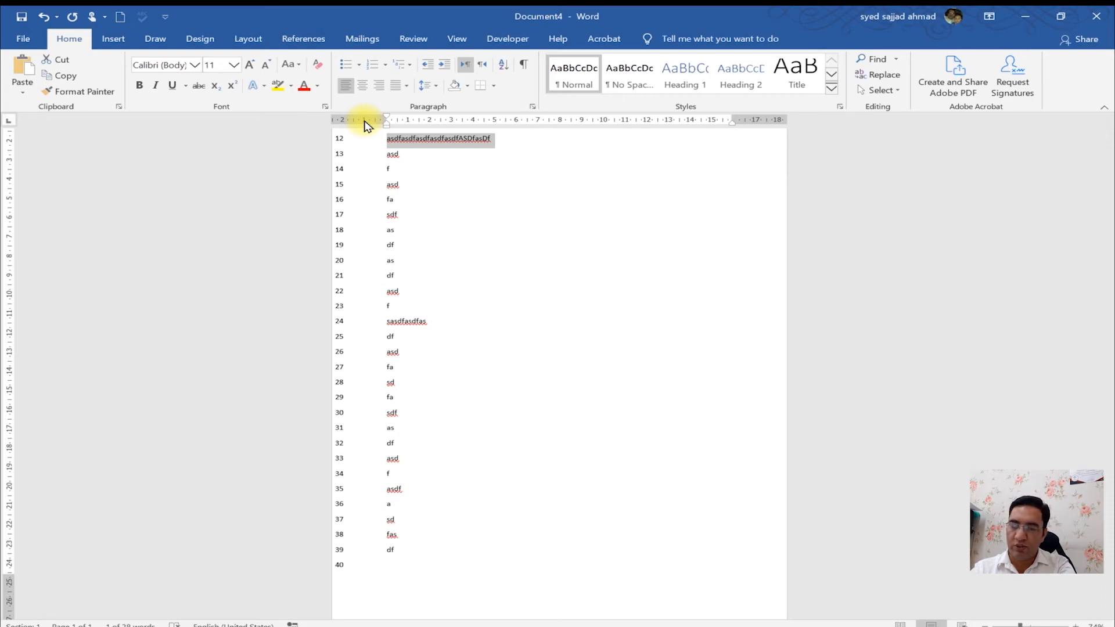
# - Open Page Setup's line numbering options and set the numbering to Continuous
pyautogui.doubleClick(7, 163)
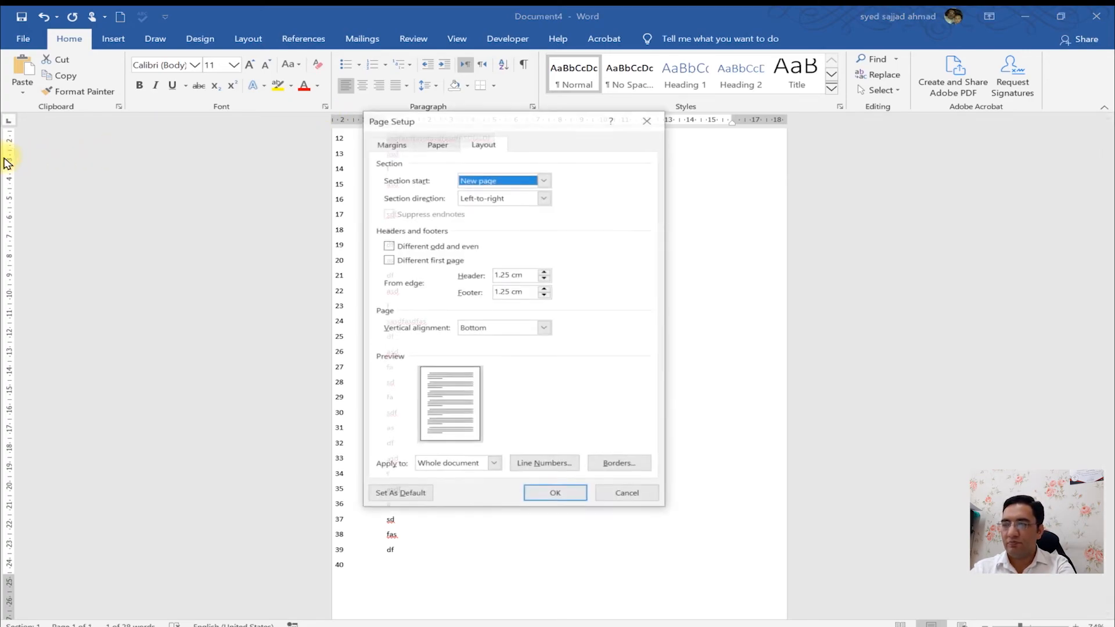
pyautogui.click(528, 464)
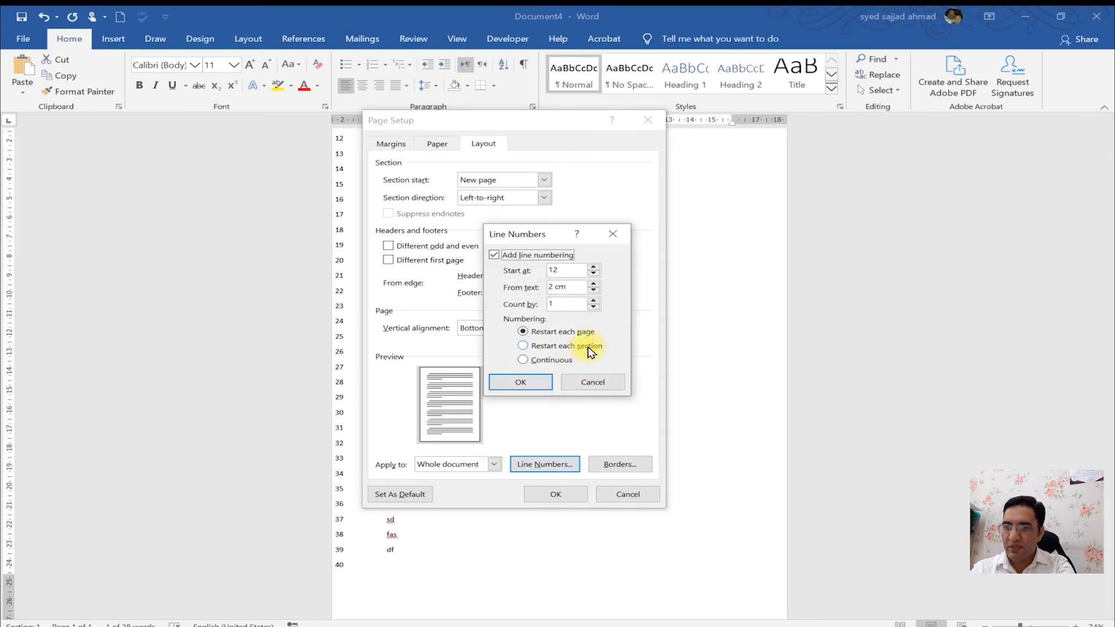
pyautogui.click(590, 351)
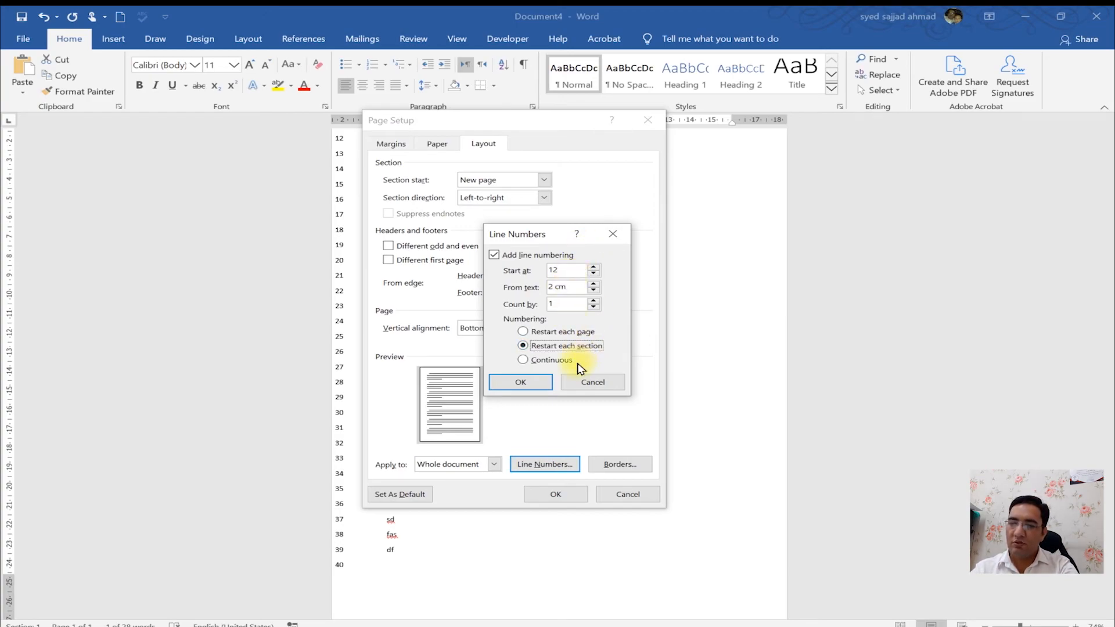
pyautogui.click(566, 366)
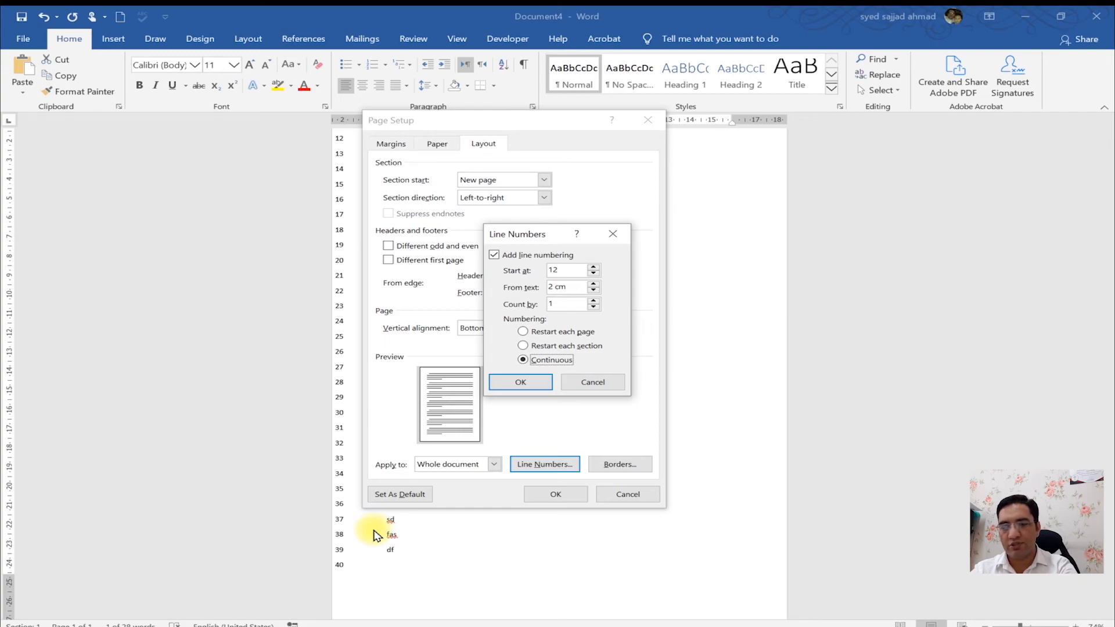
# - Turn off line numbering and confirm the Line Numbers options
pyautogui.click(538, 257)
pyautogui.click(517, 389)
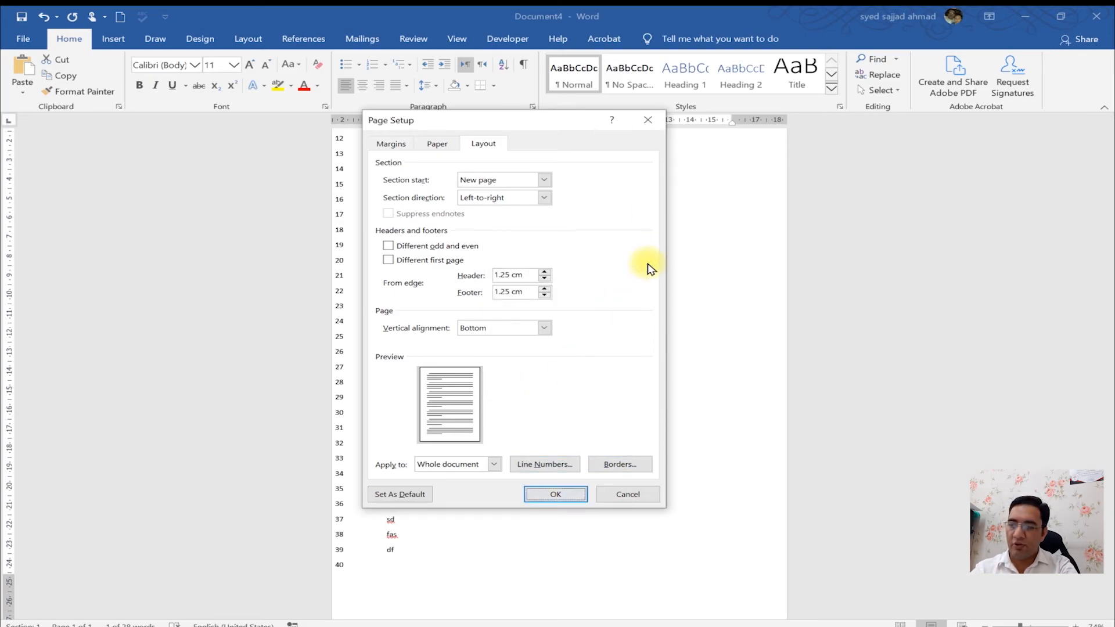
# - Open the Page Setup layout help page in the browser, read it, and return to the document window
pyautogui.hotkey('ctrl', '1')
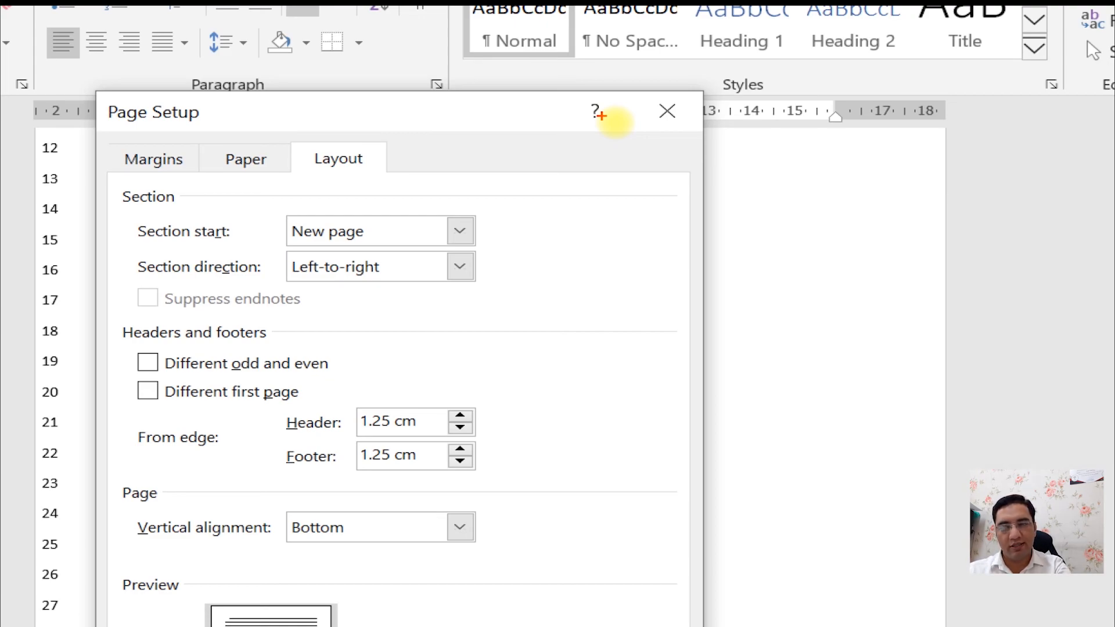
pyautogui.press('Escape')
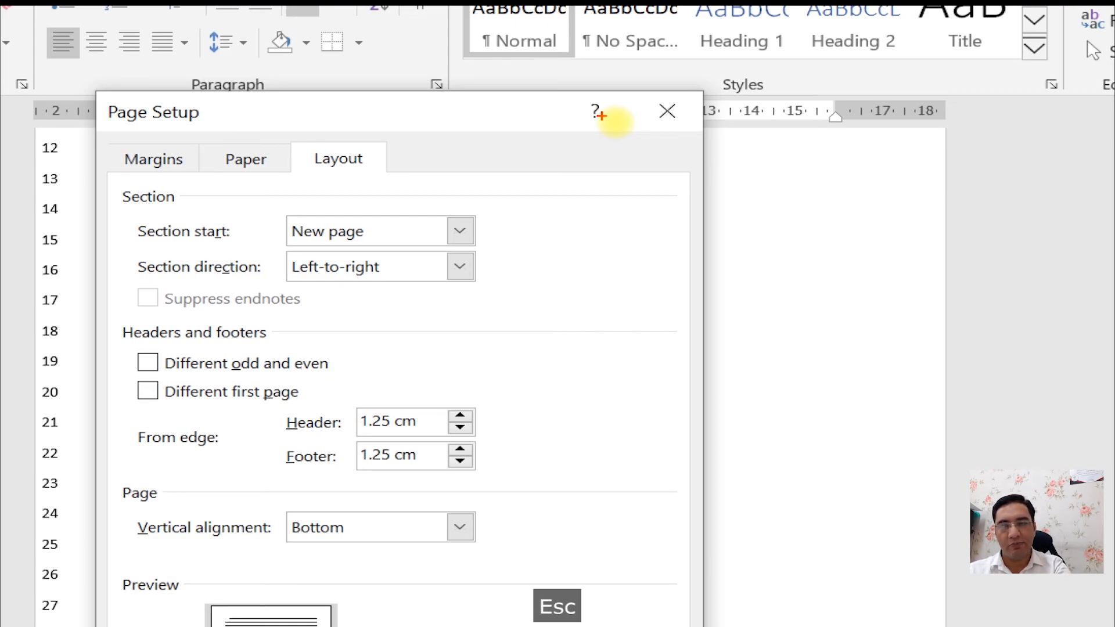
pyautogui.click(615, 124)
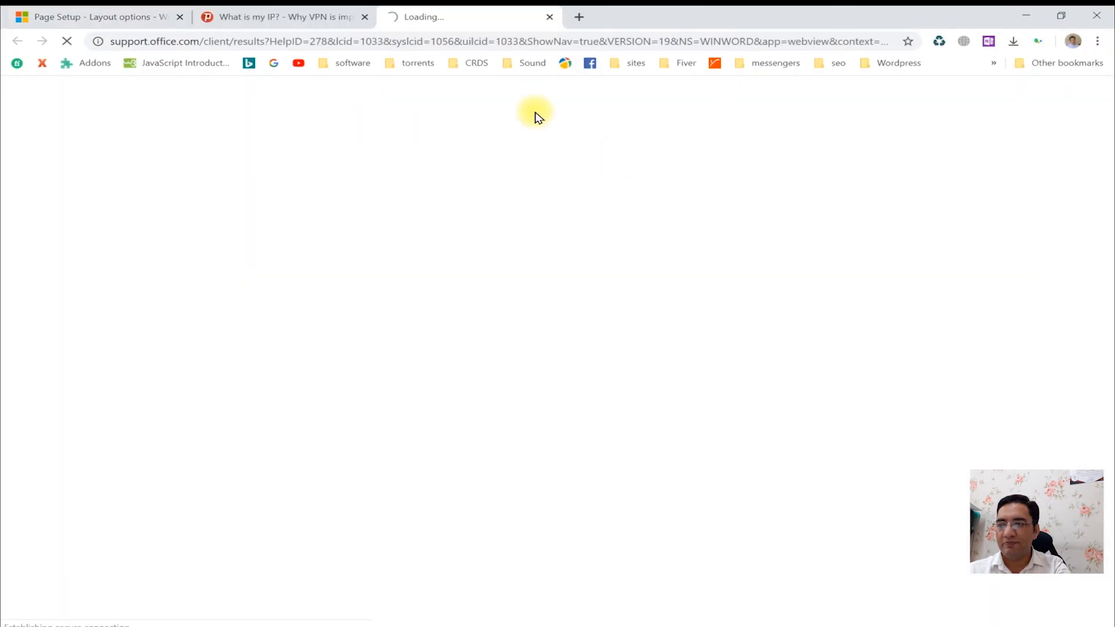
pyautogui.click(124, 14)
pyautogui.moveTo(1110, 449); pyautogui.dragTo(1110, 232)
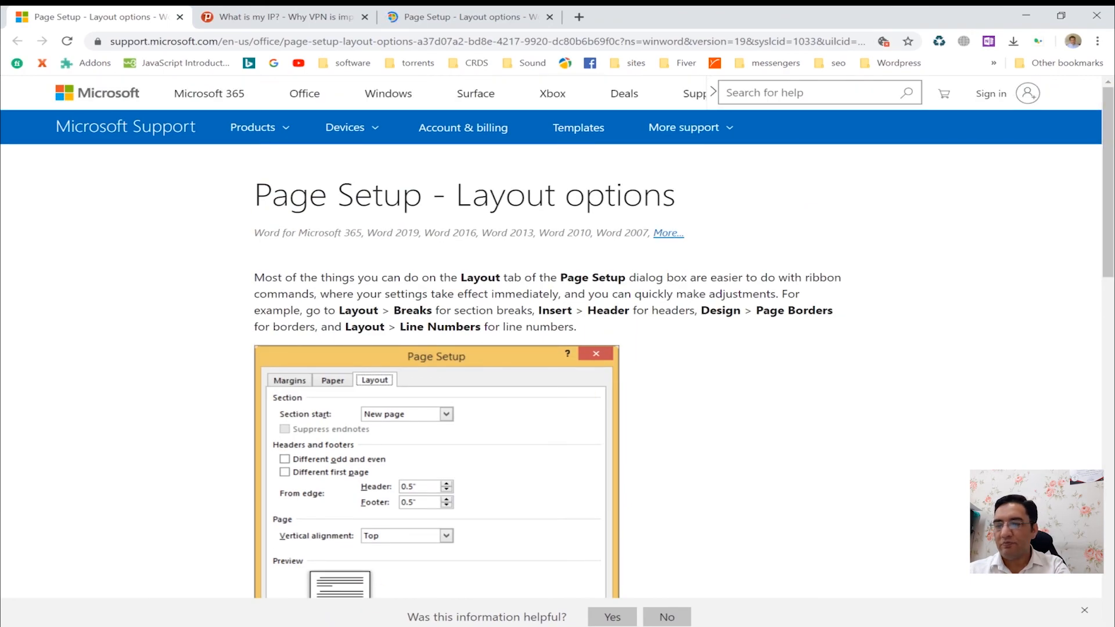
pyautogui.moveTo(308, 601)
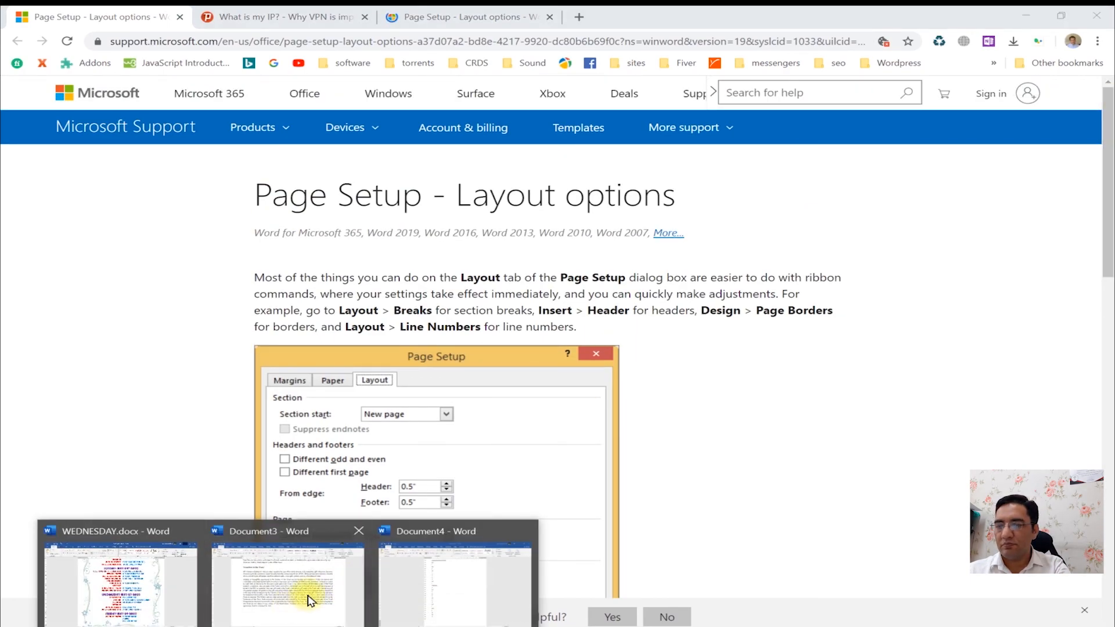
pyautogui.click(450, 580)
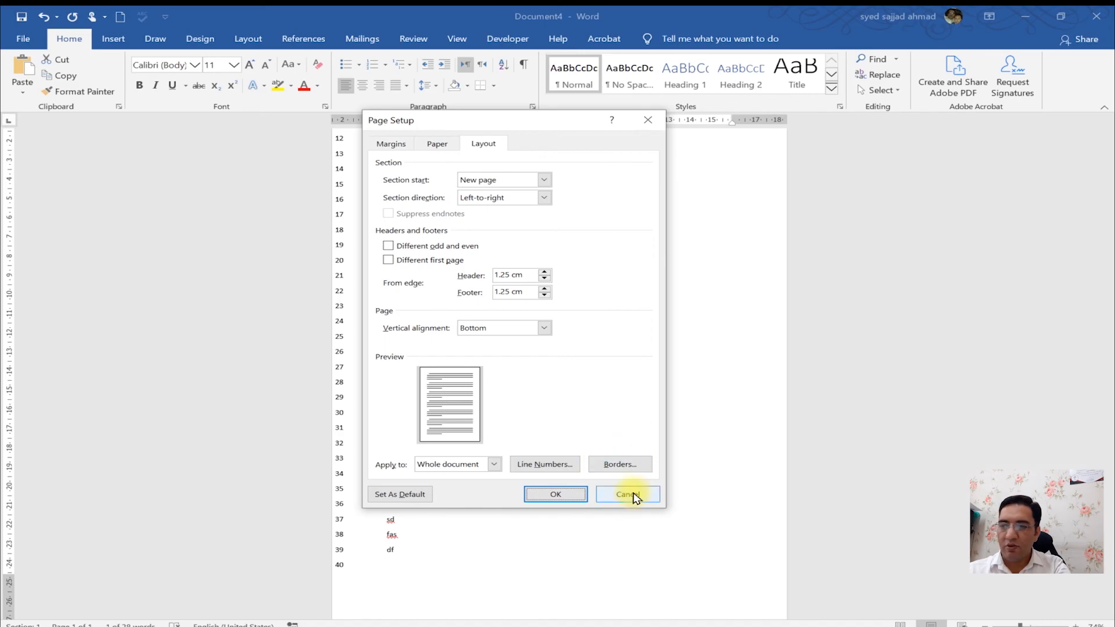
# - Open the Borders and Shading options from Page Setup, close them, and locate Page Borders on the Design tab
pyautogui.click(618, 464)
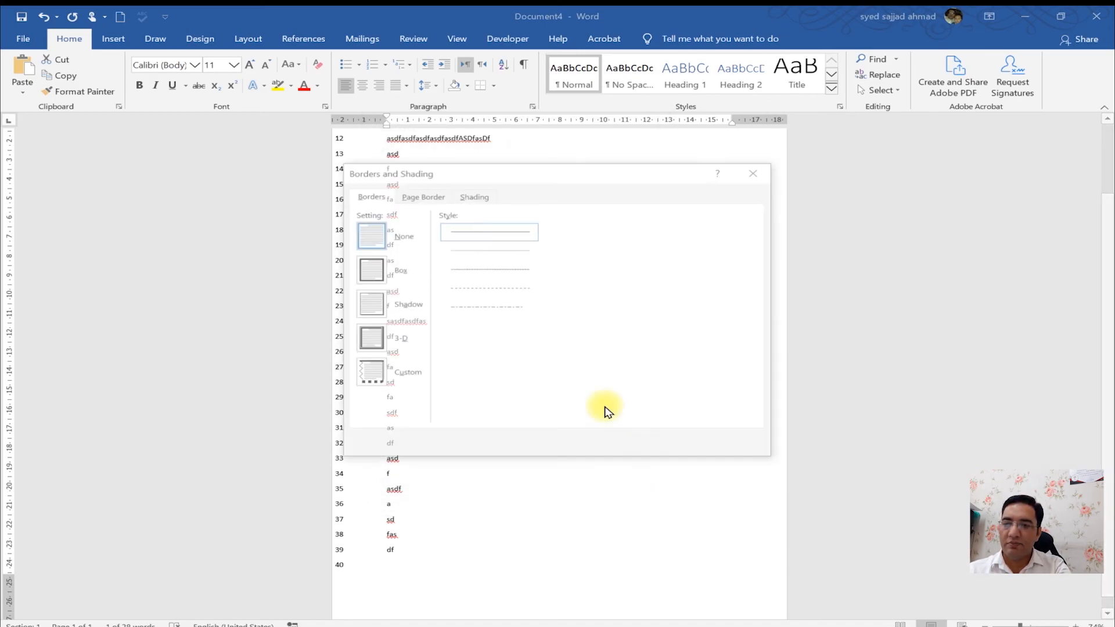
pyautogui.click(759, 170)
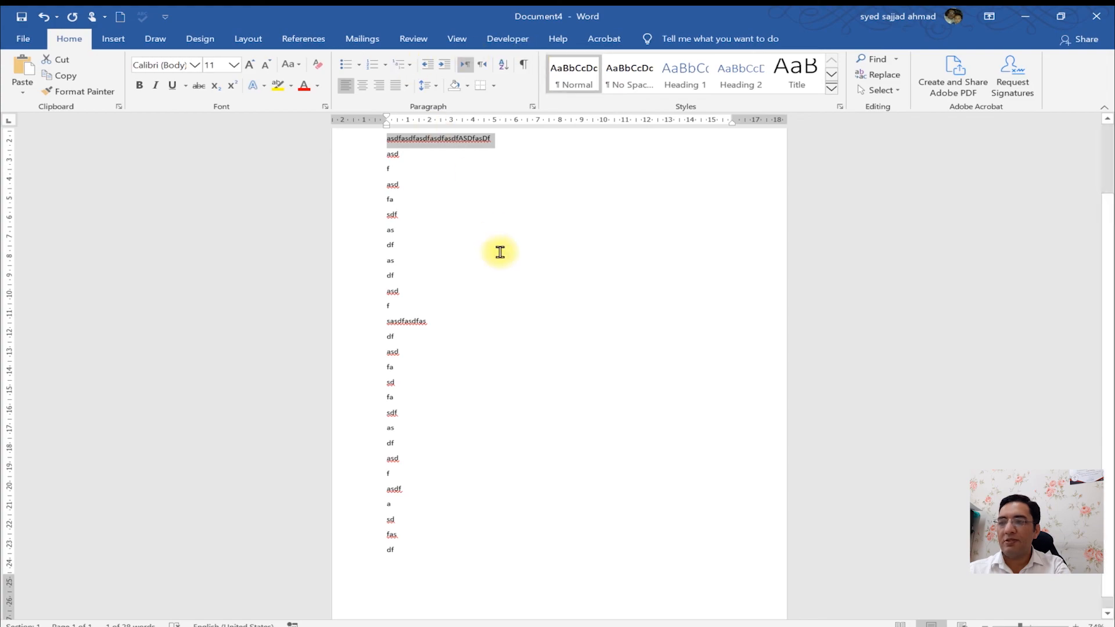
pyautogui.click(213, 36)
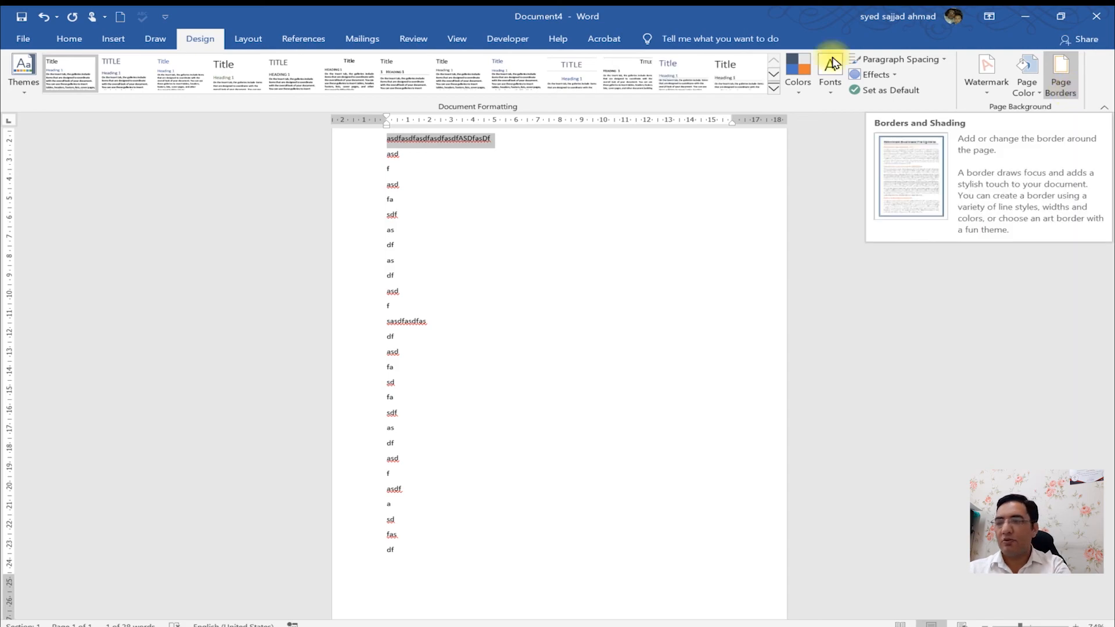
pyautogui.click(70, 32)
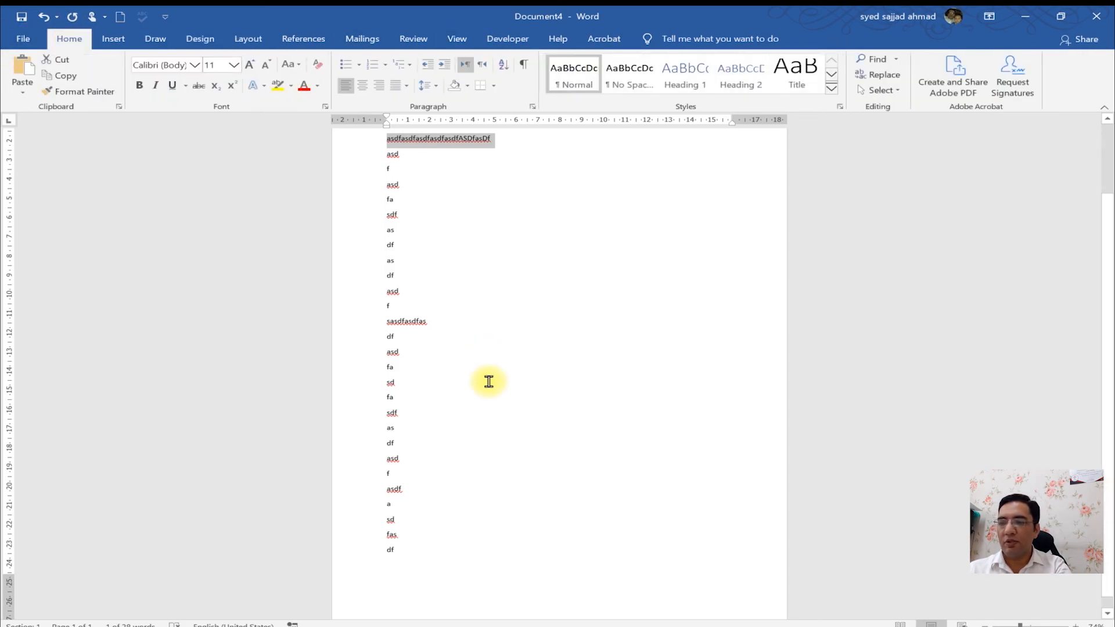
pyautogui.click(488, 381)
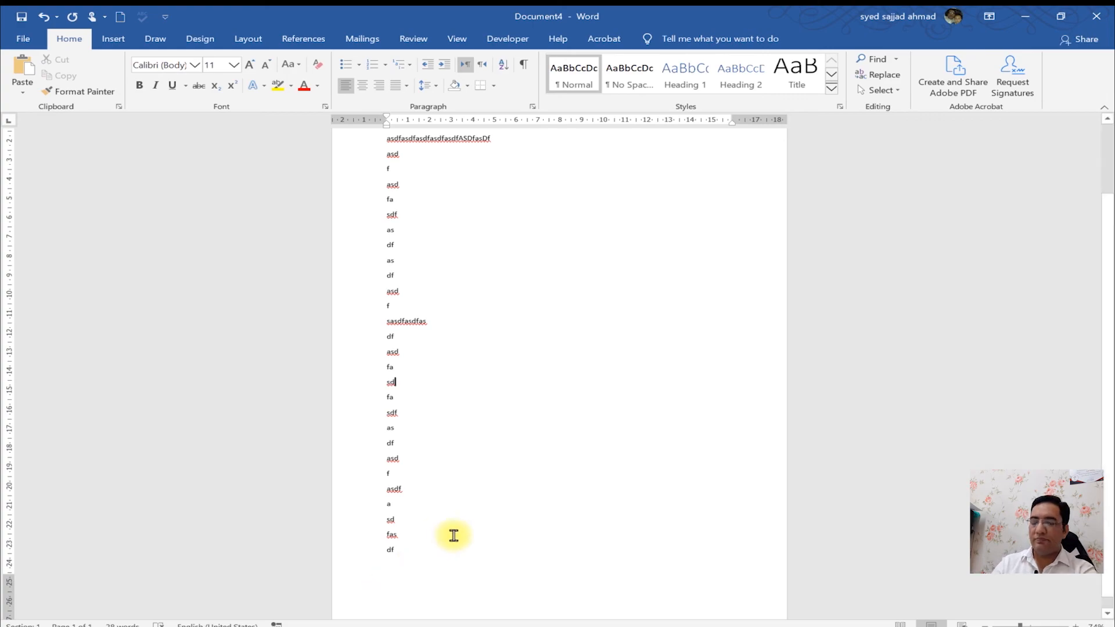